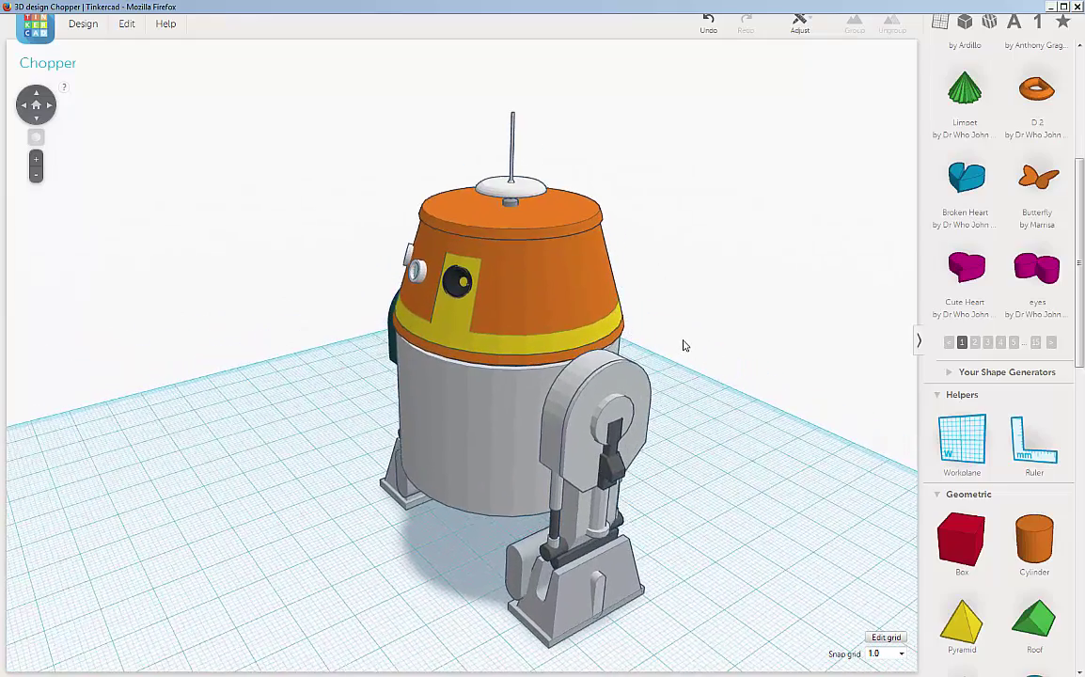
# Add a box to the workplane beside the light grey leg and raise it 55 mm
pyautogui.scroll(-4, 680, 341)
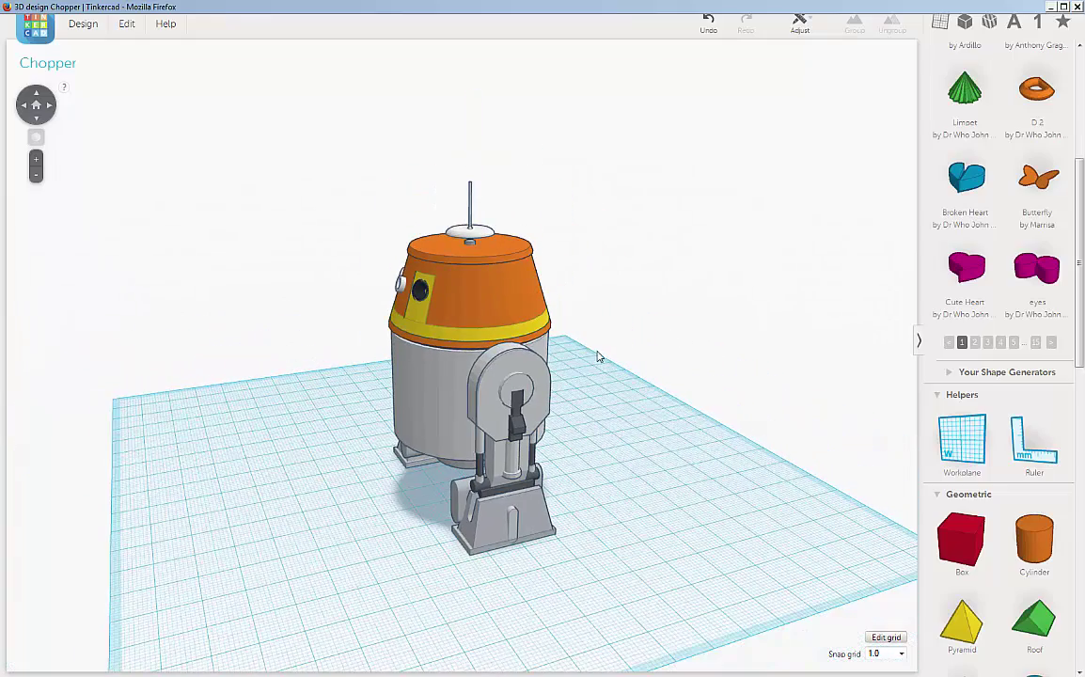
pyautogui.moveTo(951, 547); pyautogui.dragTo(518, 593)
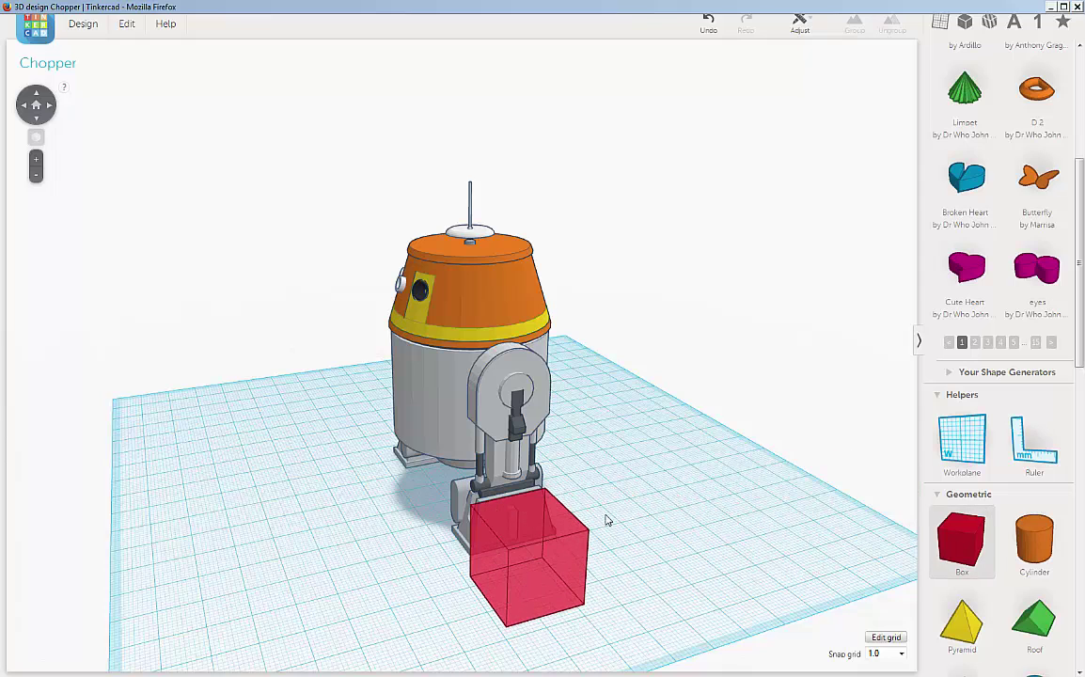
pyautogui.moveTo(673, 482); pyautogui.dragTo(686, 444, button='right')
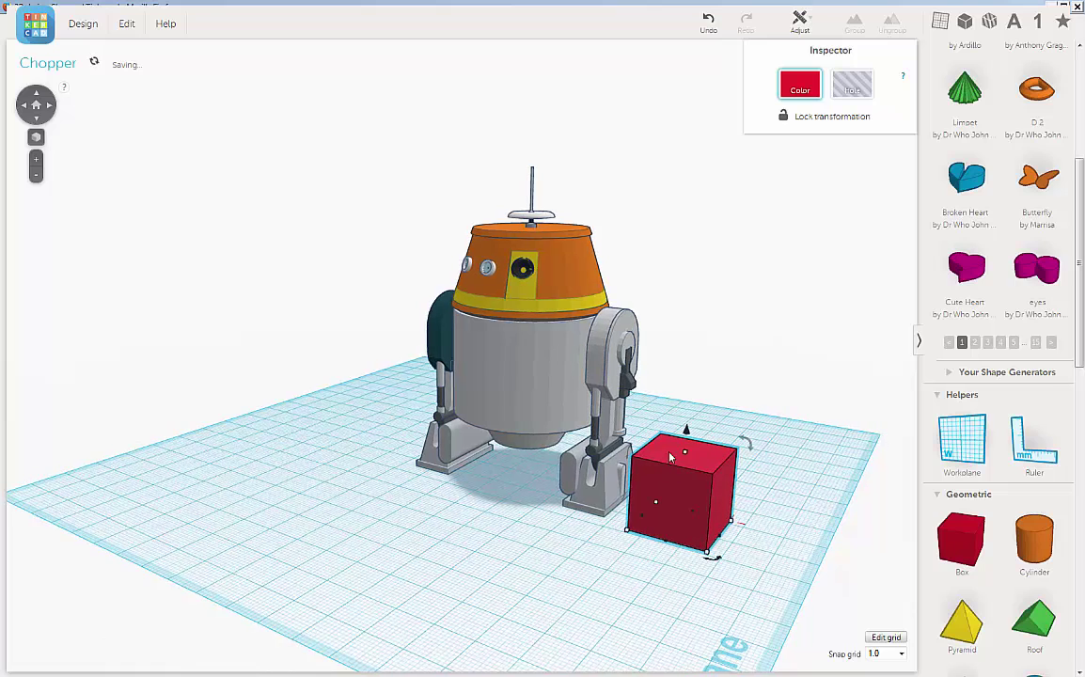
pyautogui.moveTo(686, 431); pyautogui.dragTo(719, 188)
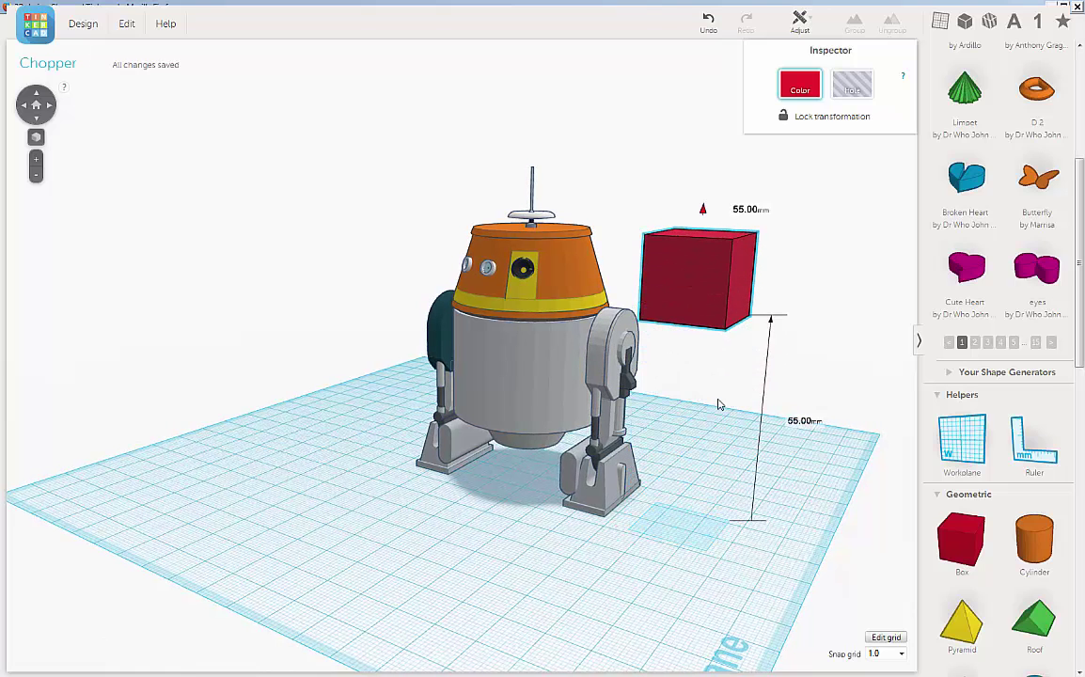
# Shift the raised red box toward the robot's rear so it lines up outside the light grey leg
pyautogui.moveTo(716, 404); pyautogui.dragTo(583, 407, button='right')
pyautogui.click(420, 442)
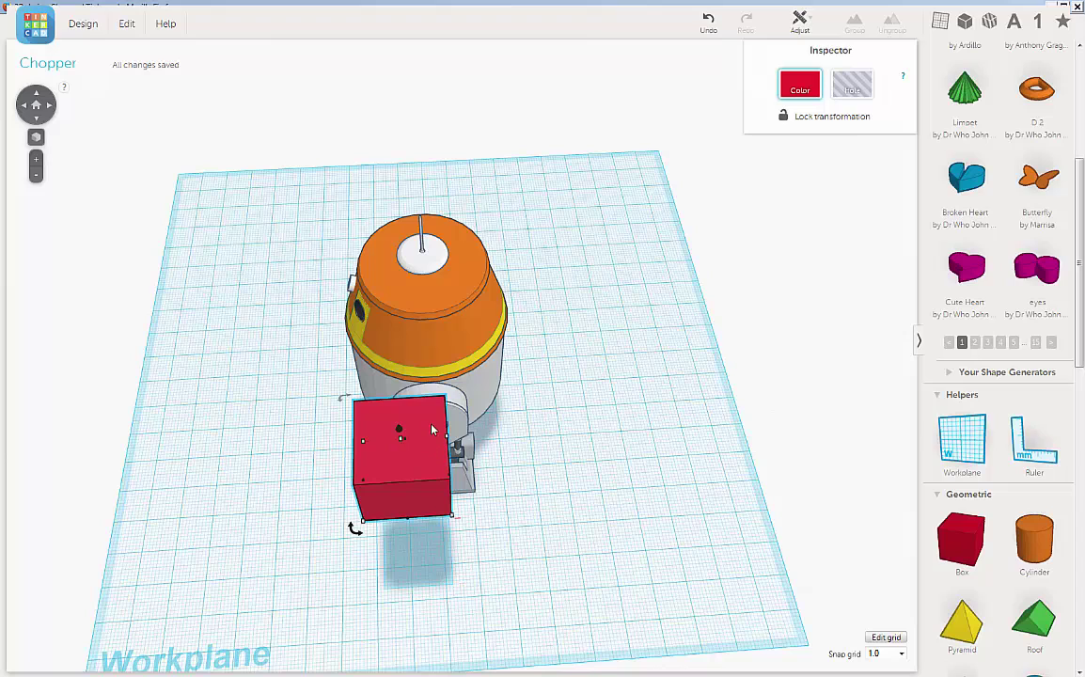
pyautogui.moveTo(438, 430); pyautogui.dragTo(463, 419)
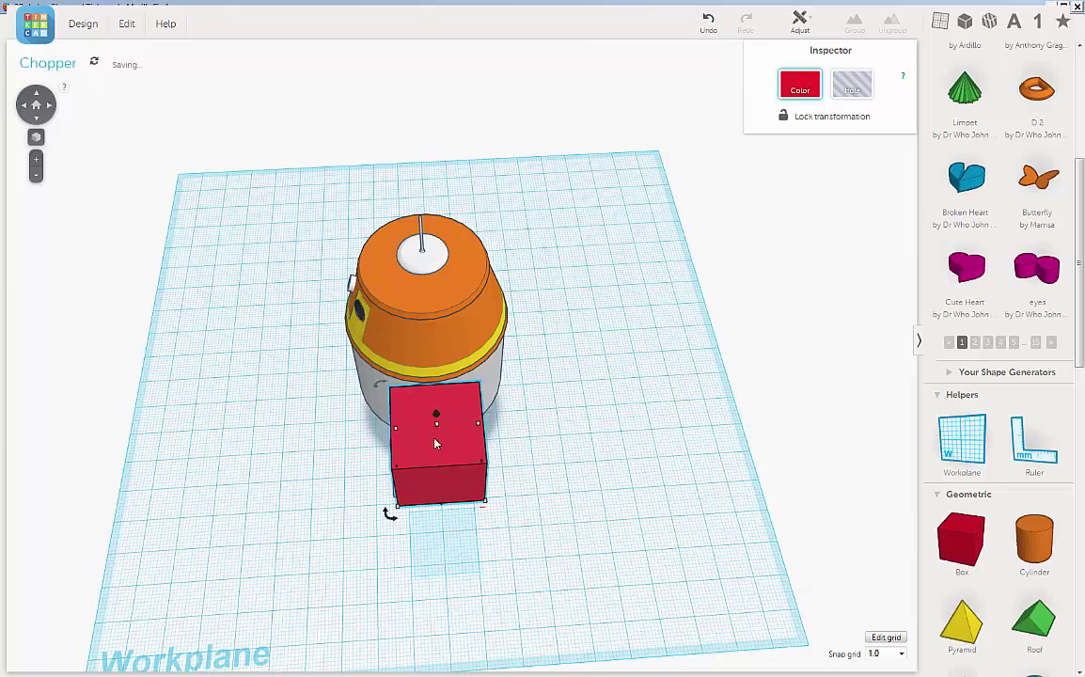
pyautogui.moveTo(535, 511); pyautogui.dragTo(639, 491, button='right')
pyautogui.click(616, 336)
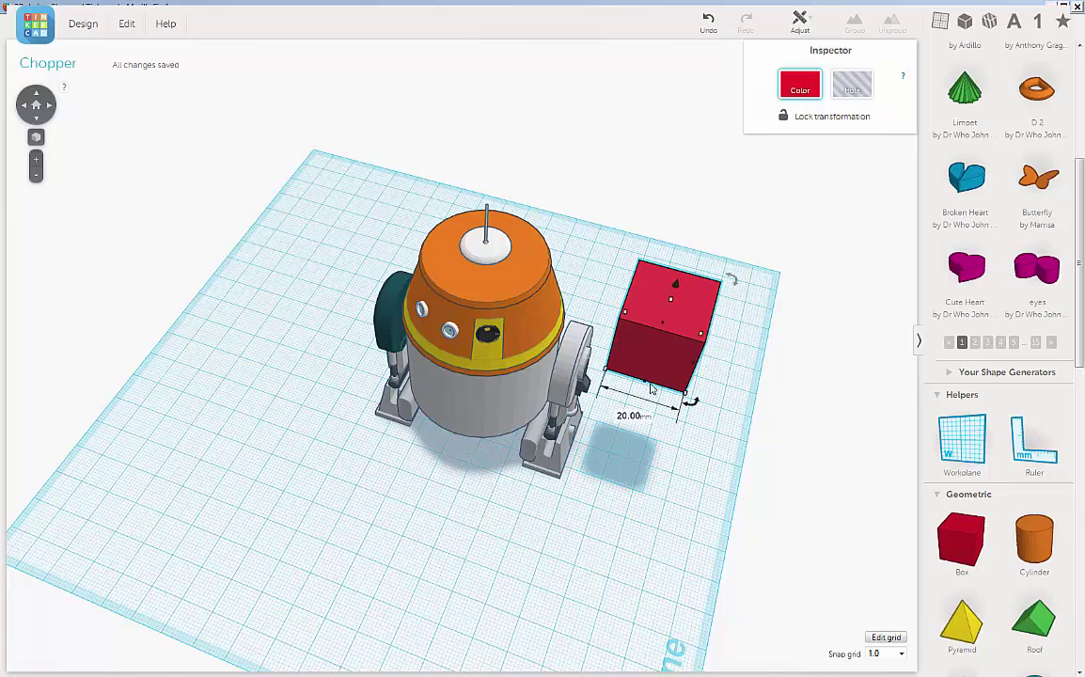
# Narrow the red box from its front and rear sides to about 8 mm, keeping it in line with the leg
pyautogui.moveTo(564, 368)
pyautogui.mouseDown(button='right')
pyautogui.moveTo(545, 332)
pyautogui.moveTo(496, 340)
pyautogui.moveTo(552, 382)
pyautogui.mouseUp(button='right')
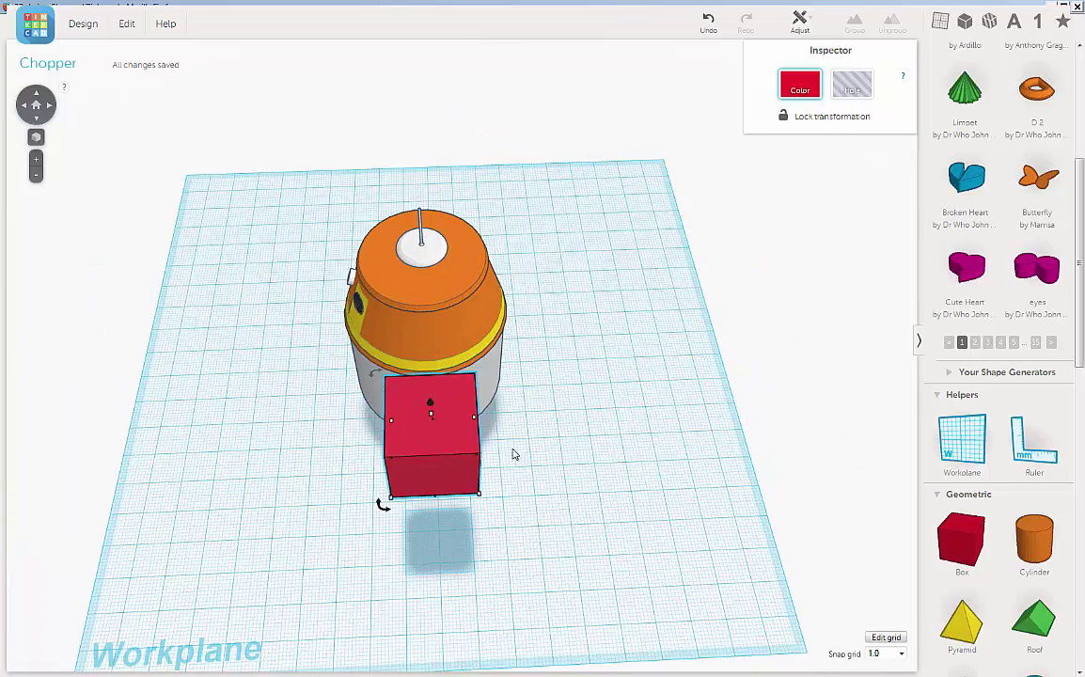
pyautogui.moveTo(475, 416); pyautogui.dragTo(447, 416)
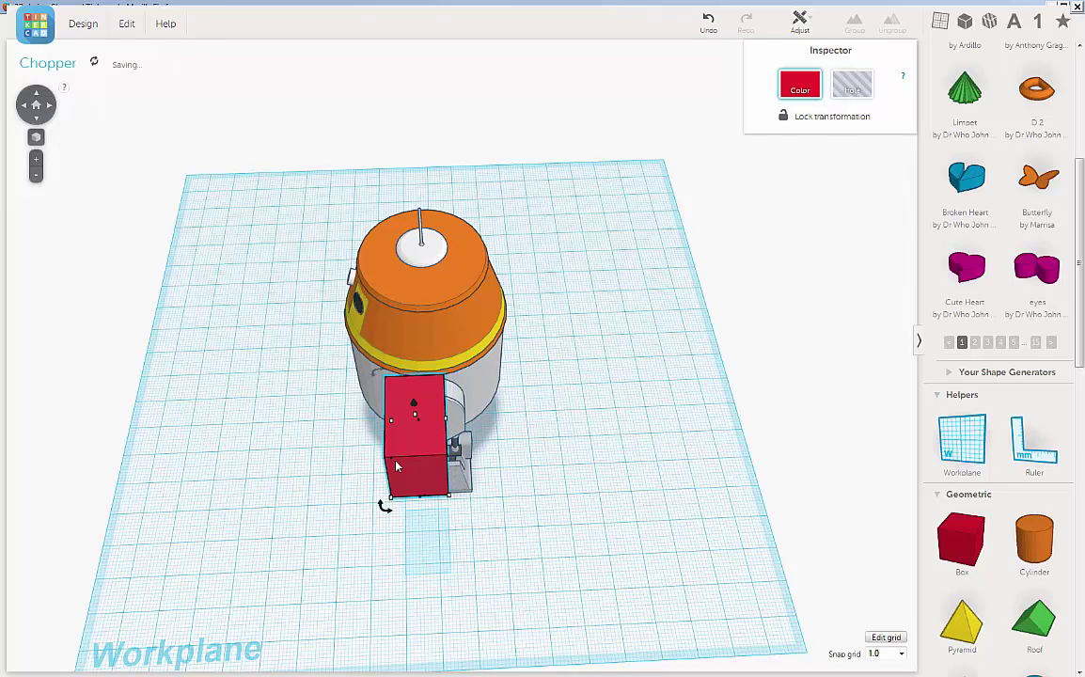
pyautogui.moveTo(391, 461); pyautogui.dragTo(414, 467)
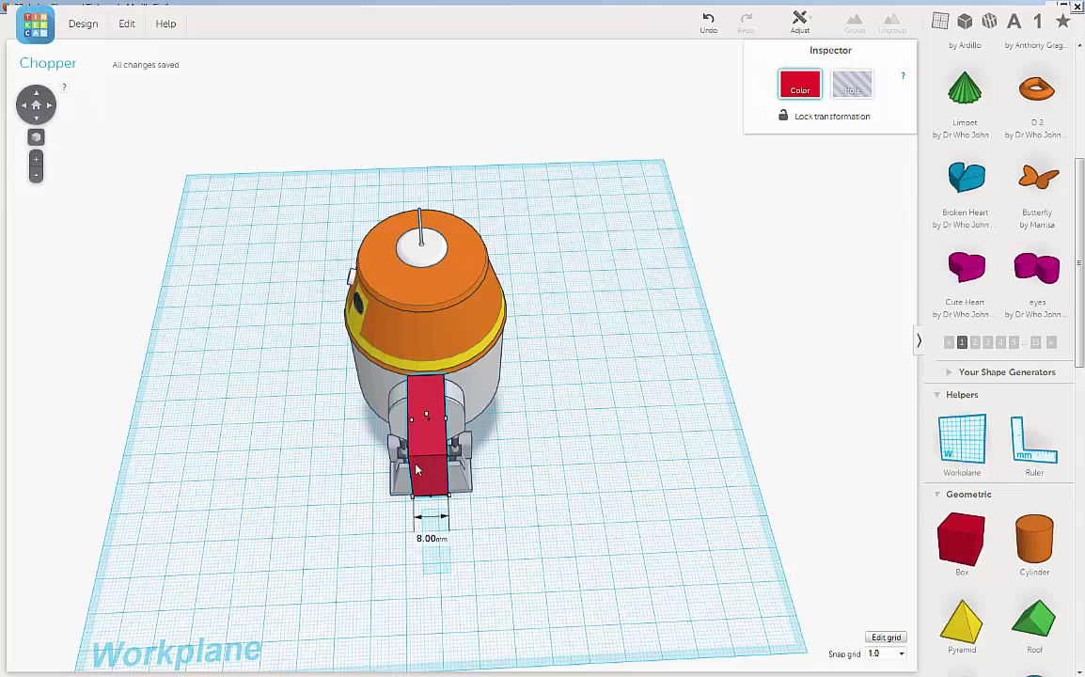
pyautogui.moveTo(418, 470); pyautogui.dragTo(419, 470)
# Move the narrowed box inward above the light grey leg so it sinks into the side of the orange head
pyautogui.moveTo(539, 432); pyautogui.dragTo(622, 380, button='right')
pyautogui.click(623, 380)
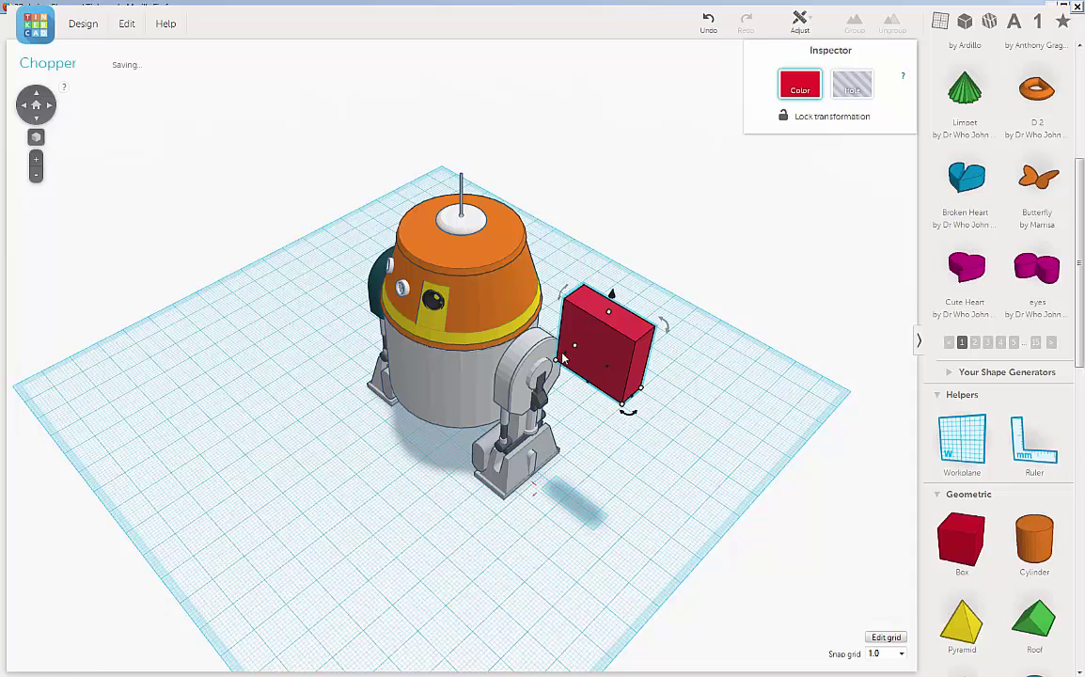
pyautogui.moveTo(569, 360); pyautogui.dragTo(557, 351)
pyautogui.moveTo(683, 416); pyautogui.dragTo(515, 540, button='right')
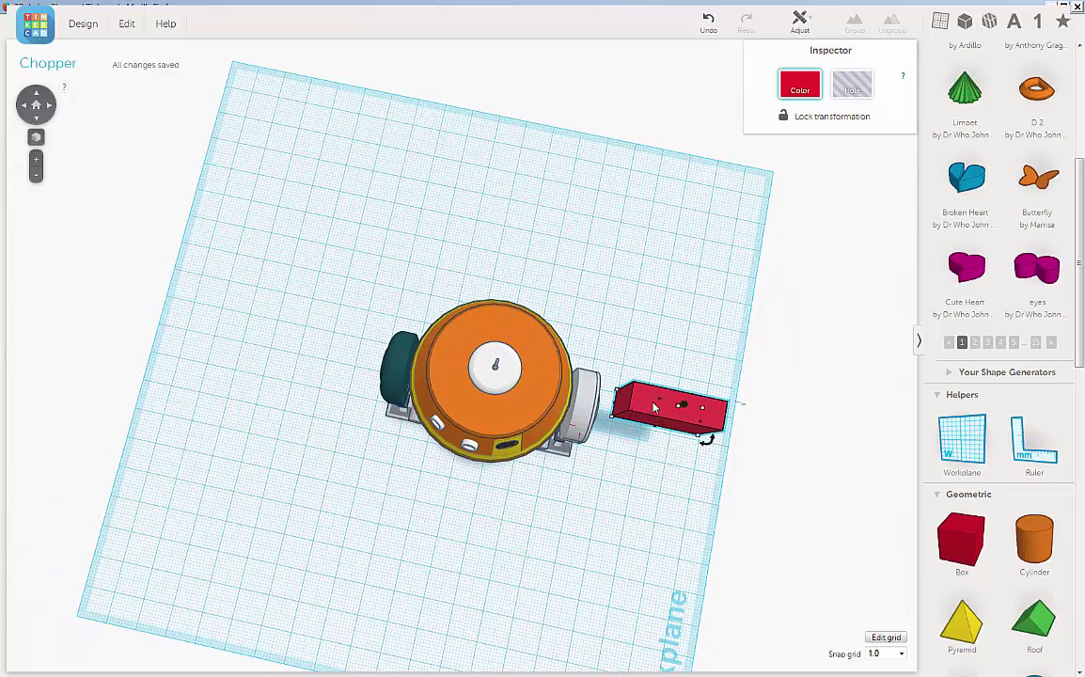
pyautogui.press('Escape')
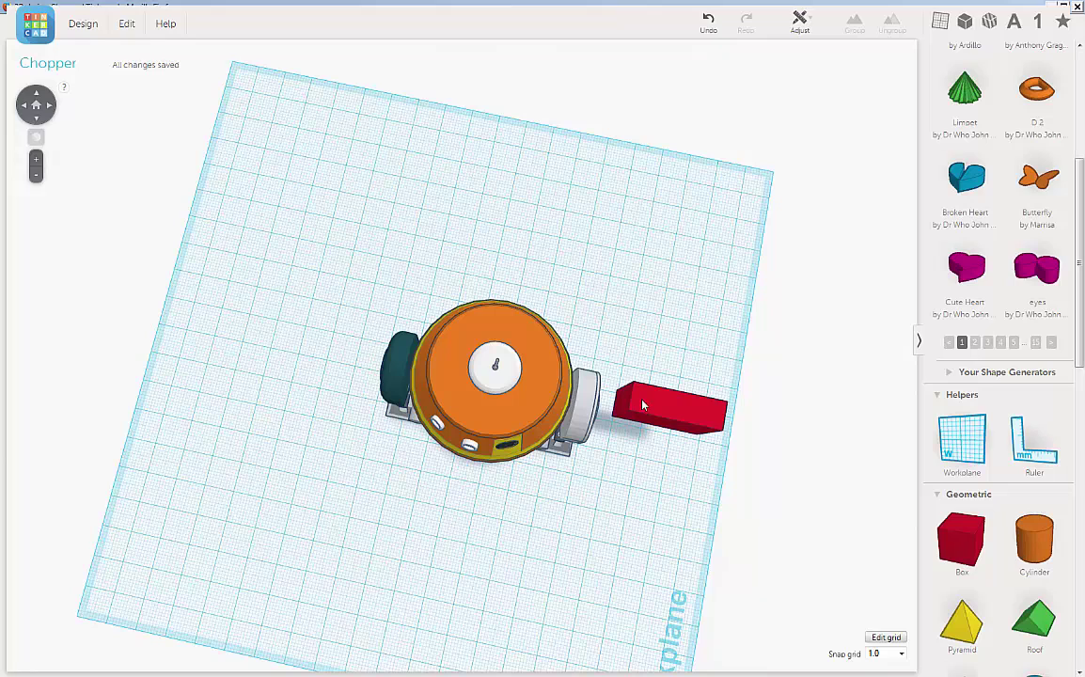
pyautogui.moveTo(643, 404); pyautogui.dragTo(564, 400)
pyautogui.moveTo(611, 414); pyautogui.dragTo(655, 329, button='right')
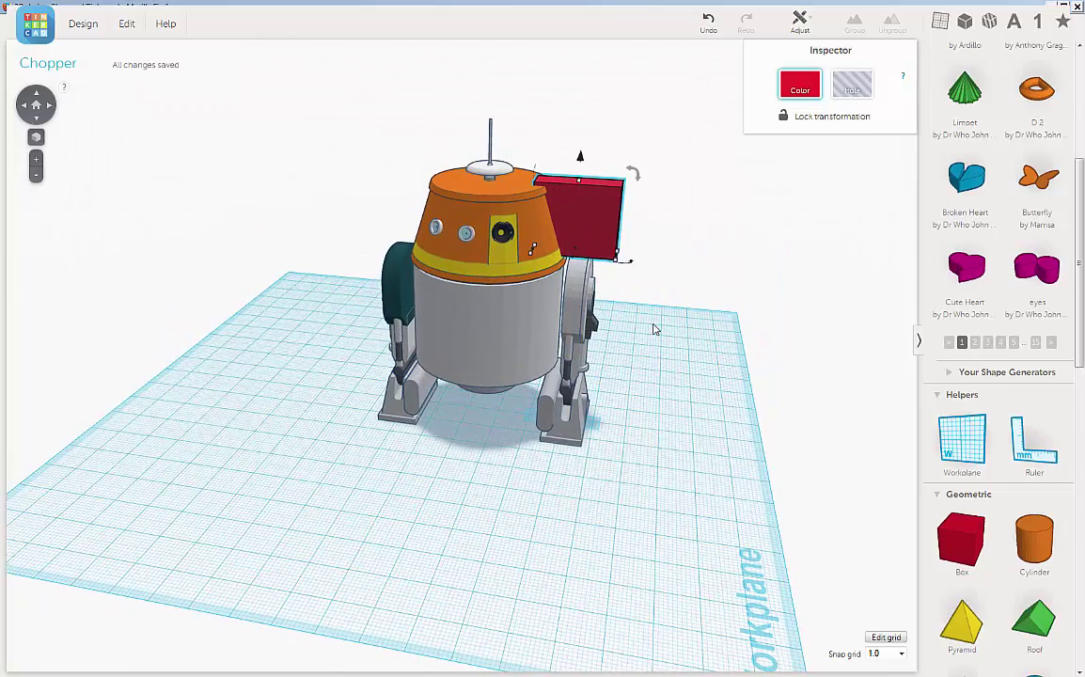
# Adjust the top of the red box to just below the orange head's rim, giving it a height of 17 mm
pyautogui.scroll(5, 656, 329)
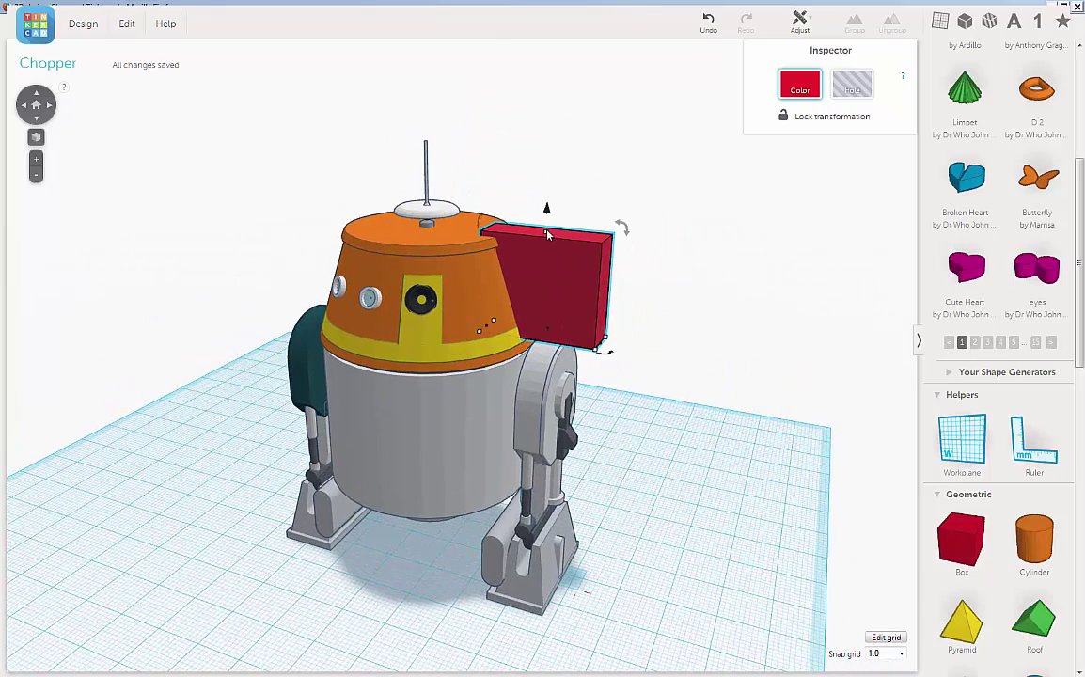
pyautogui.moveTo(548, 234); pyautogui.dragTo(671, 300)
pyautogui.moveTo(672, 300); pyautogui.dragTo(601, 286, button='right')
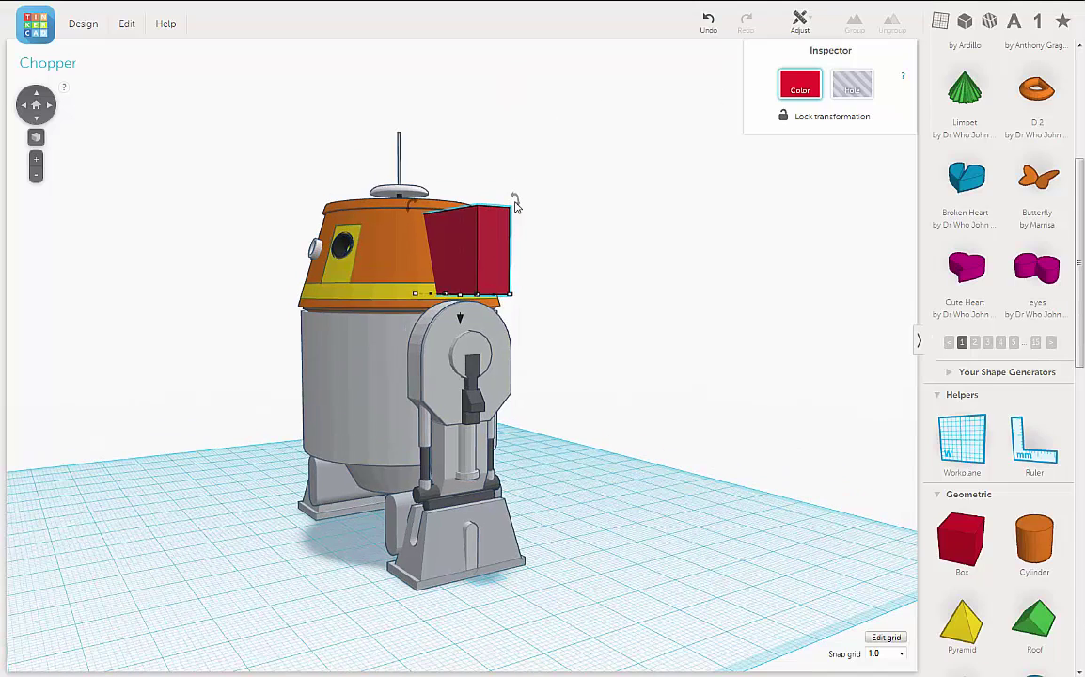
pyautogui.moveTo(602, 186); pyautogui.dragTo(466, 228, button='right')
pyautogui.click(464, 235)
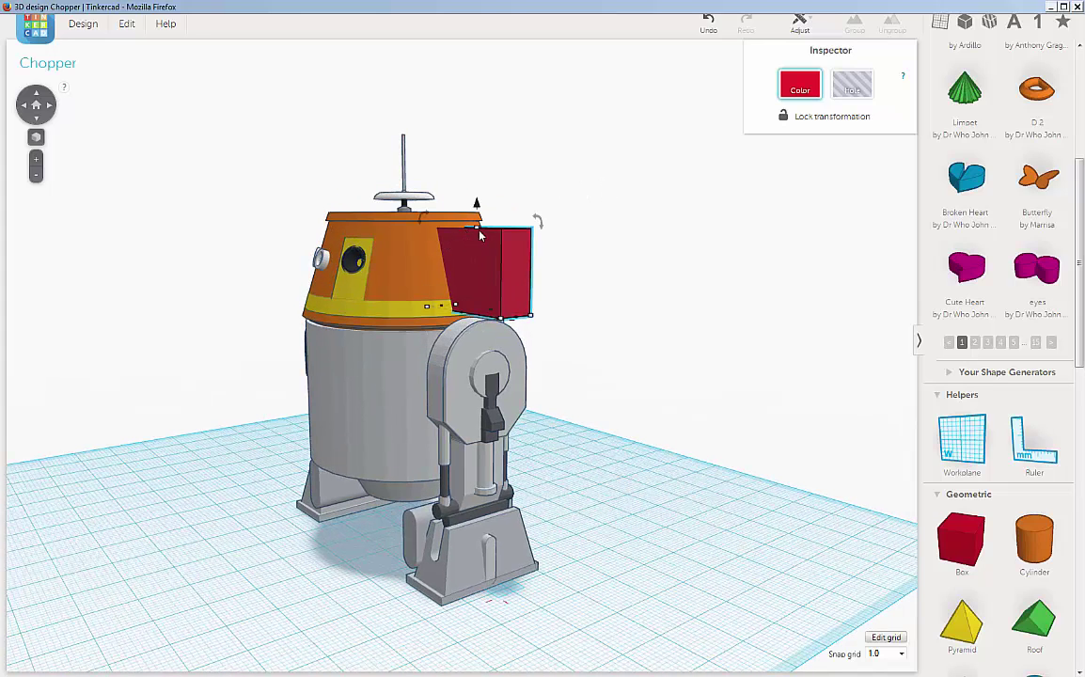
pyautogui.moveTo(476, 227)
pyautogui.moveTo(476, 226); pyautogui.dragTo(476, 222)
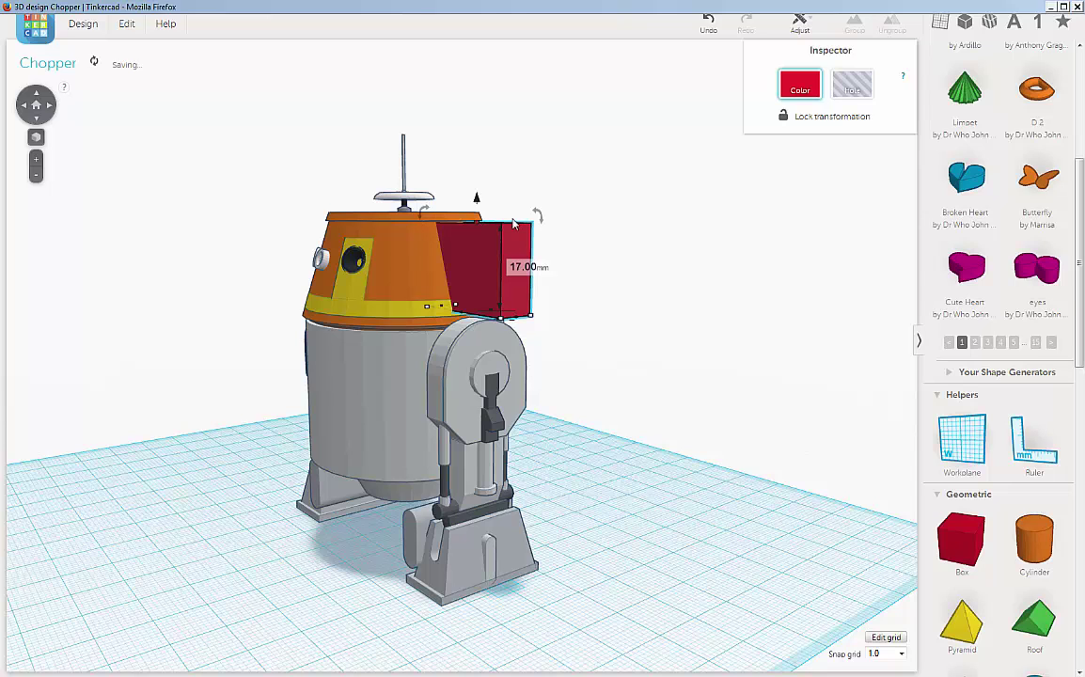
# Try to extend the bottom of the red box down toward the top of the leg
pyautogui.scroll(3, 504, 224)
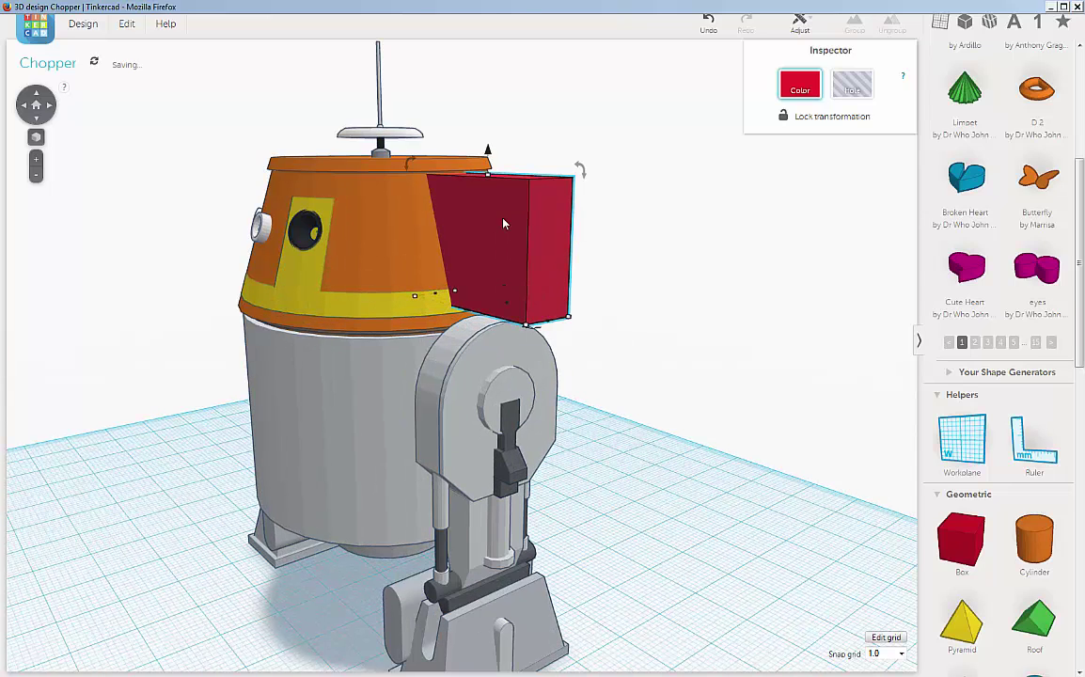
pyautogui.scroll(-1, 486, 229)
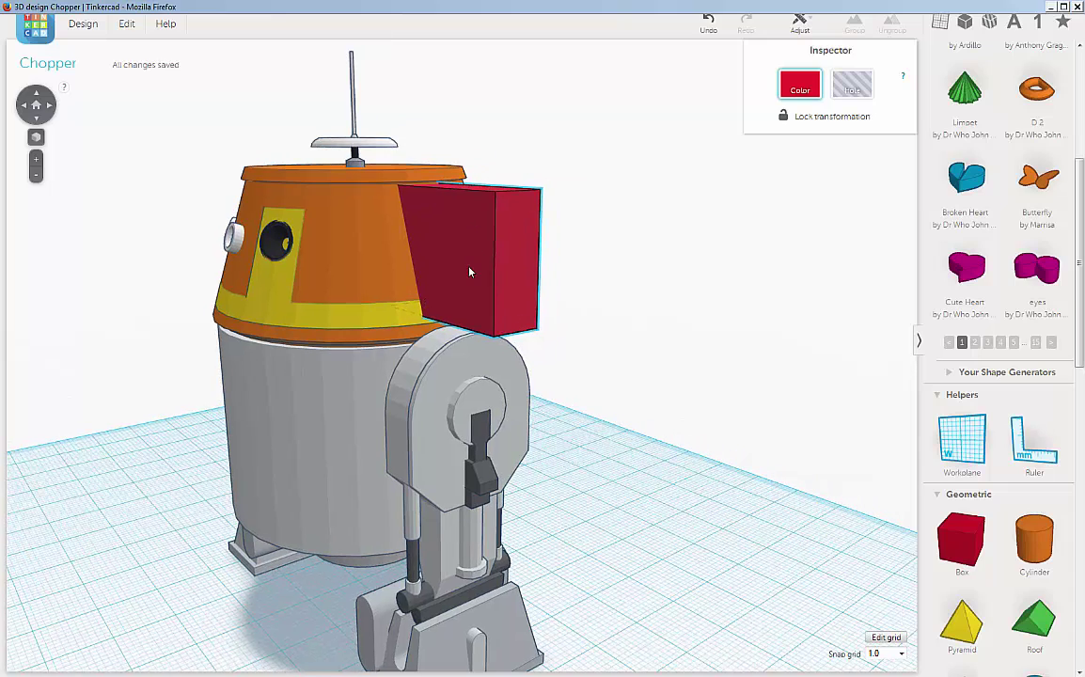
pyautogui.moveTo(470, 261); pyautogui.dragTo(412, 260, button='right')
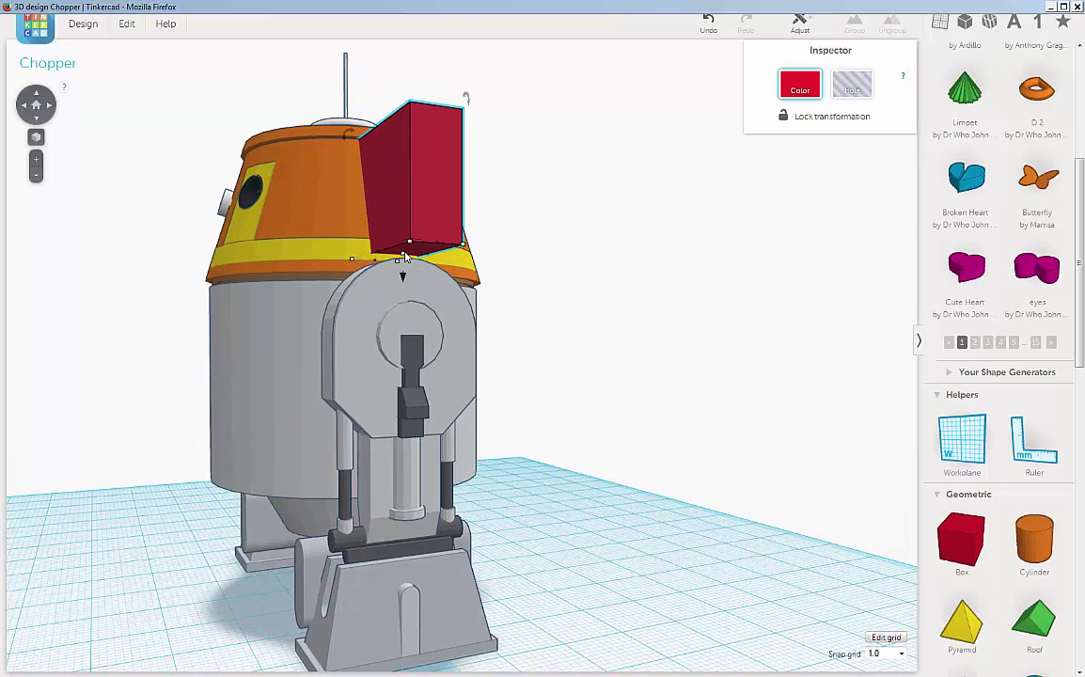
pyautogui.moveTo(406, 260)
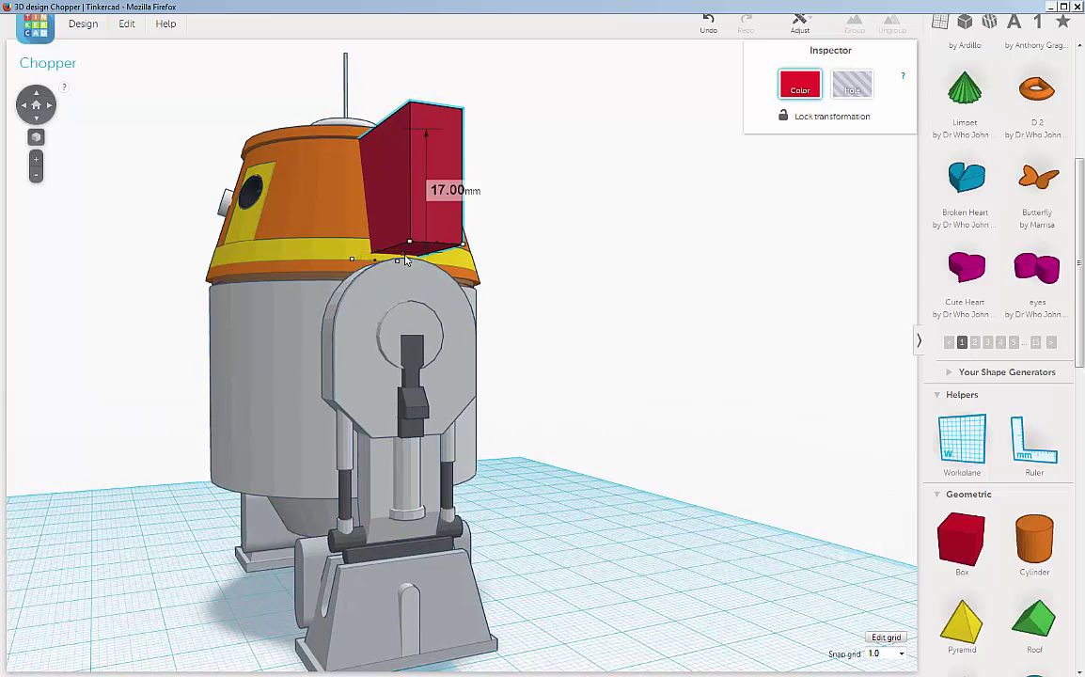
pyautogui.moveTo(406, 267); pyautogui.dragTo(412, 252)
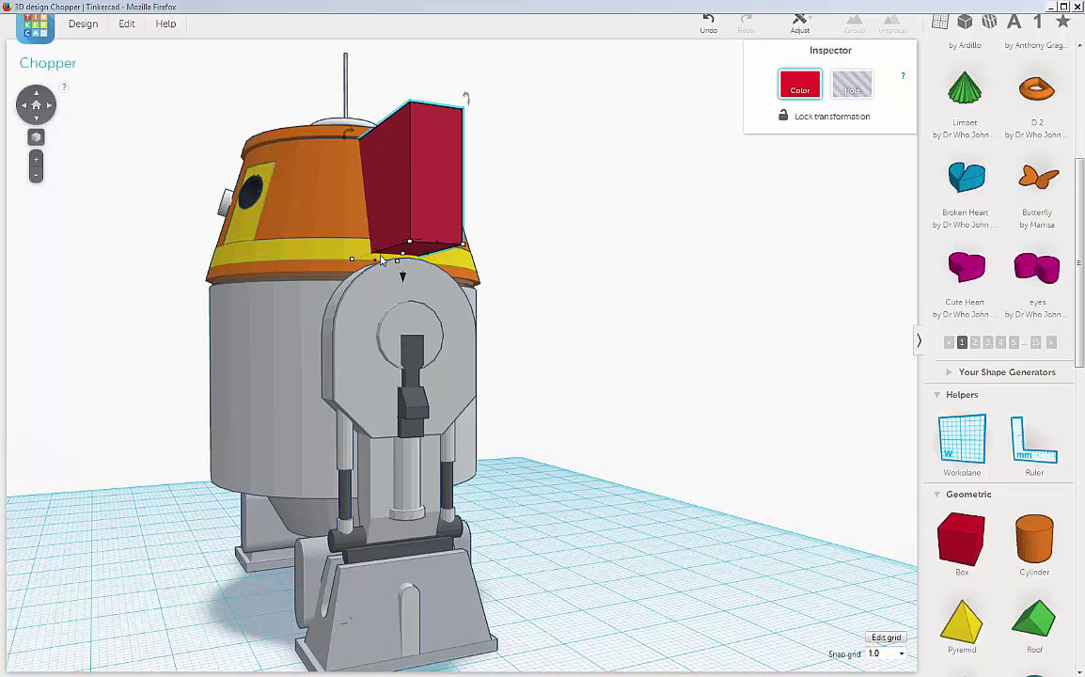
# Set the snap grid to 0.25 and extend the red box downward toward the leg to about 17.5 mm tall
pyautogui.click(900, 654)
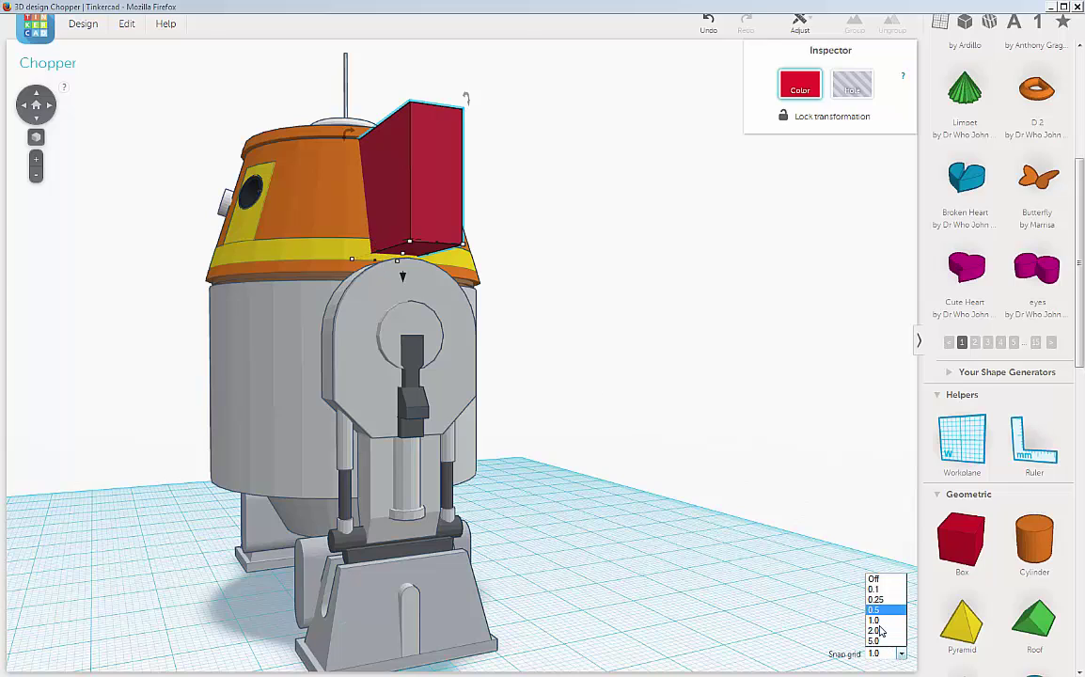
pyautogui.click(882, 599)
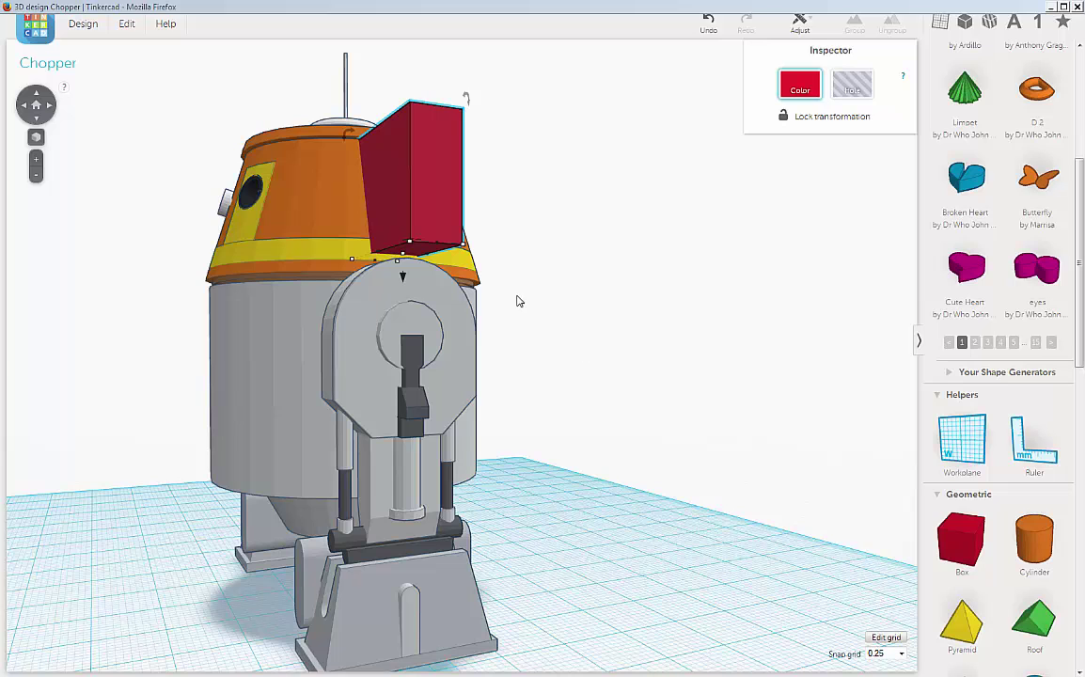
pyautogui.scroll(5, 374, 212)
pyautogui.moveTo(373, 212); pyautogui.dragTo(420, 220, button='right')
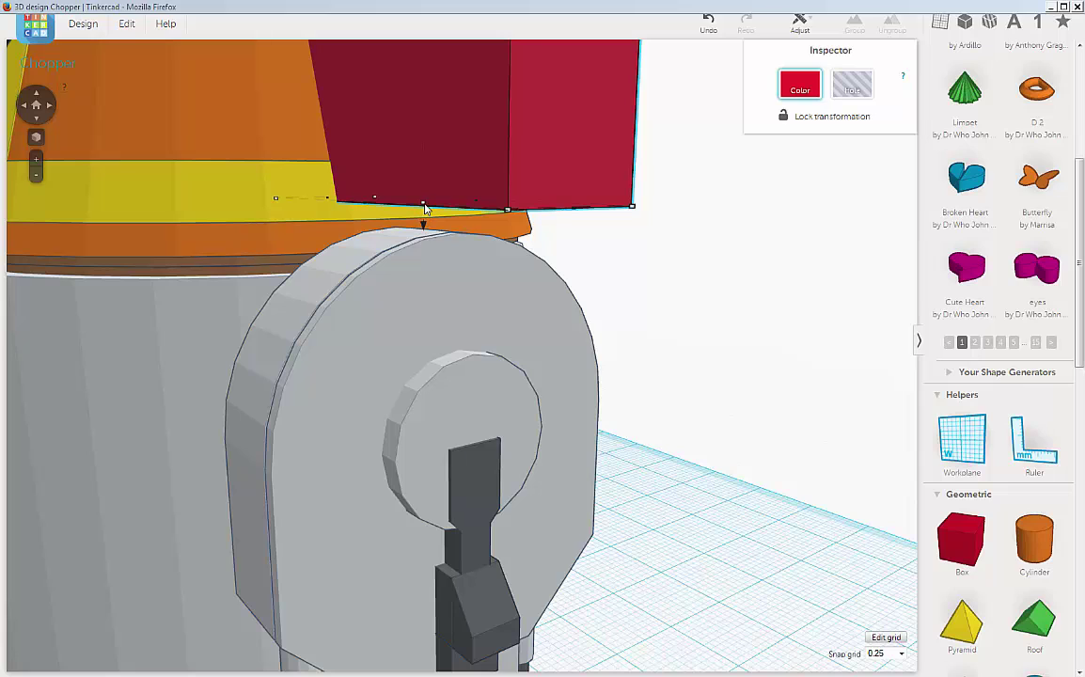
pyautogui.moveTo(424, 208)
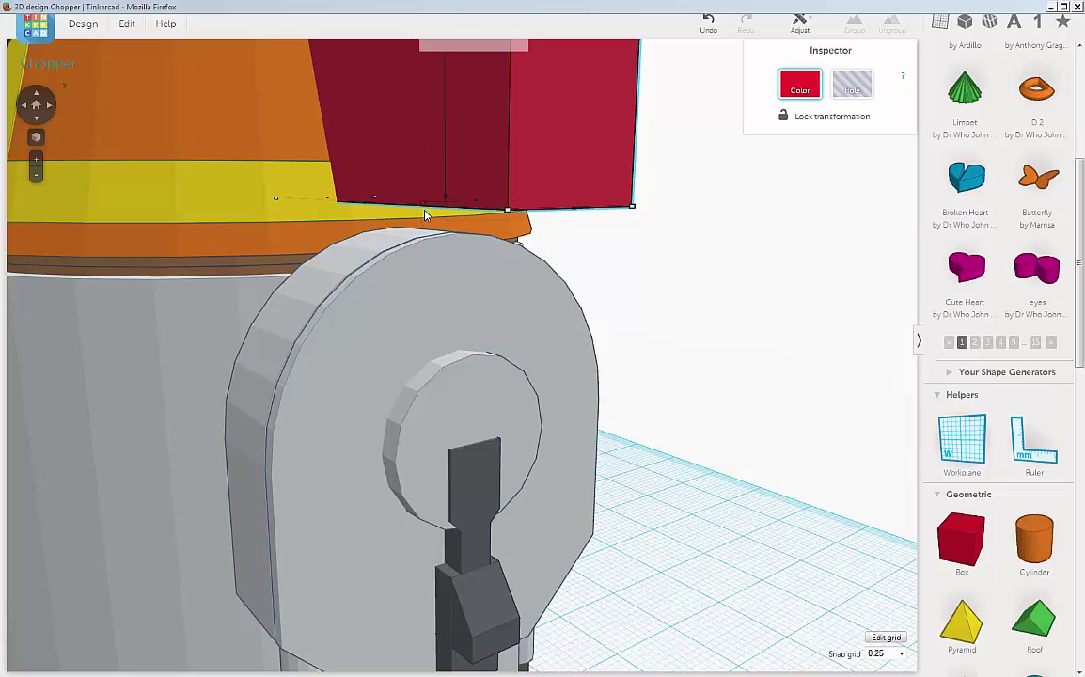
pyautogui.moveTo(424, 215); pyautogui.dragTo(427, 218)
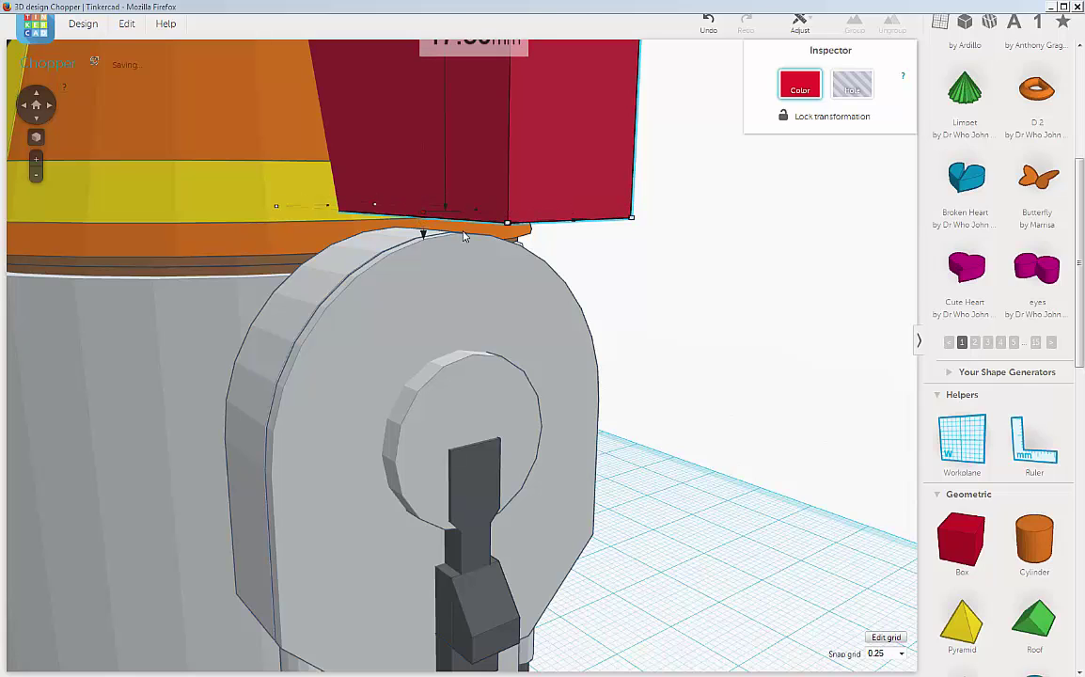
# Narrow the red box to 5.75 mm by pulling in its front side
pyautogui.scroll(-5, 427, 218)
pyautogui.moveTo(470, 259); pyautogui.dragTo(405, 240, button='right')
pyautogui.scroll(4, 414, 235)
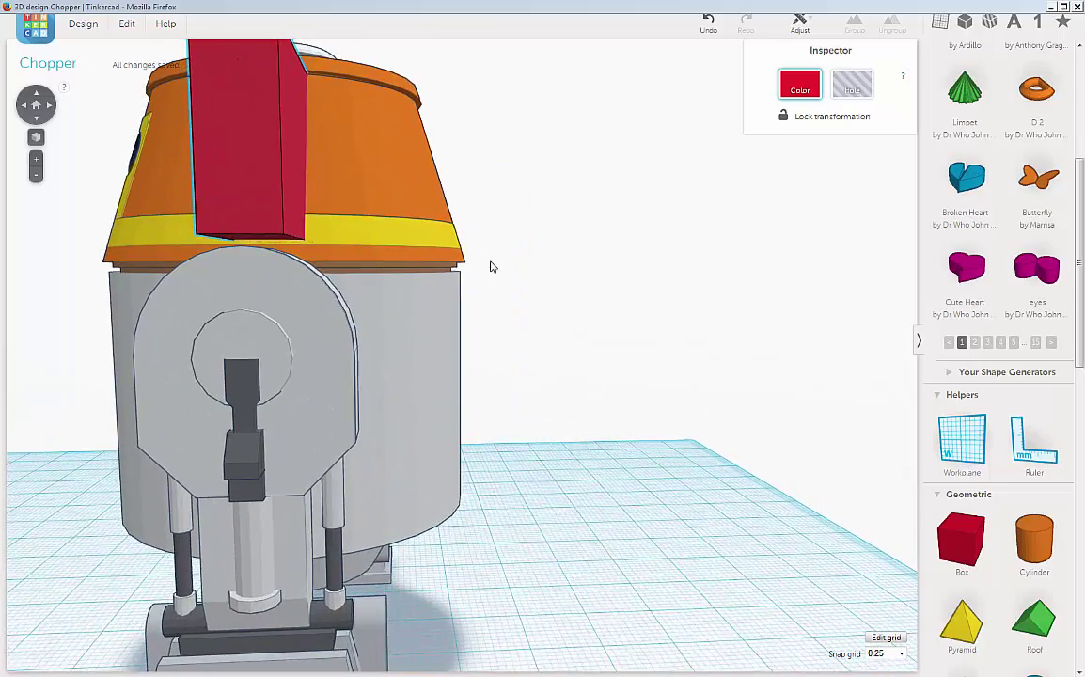
pyautogui.scroll(-2, 502, 273)
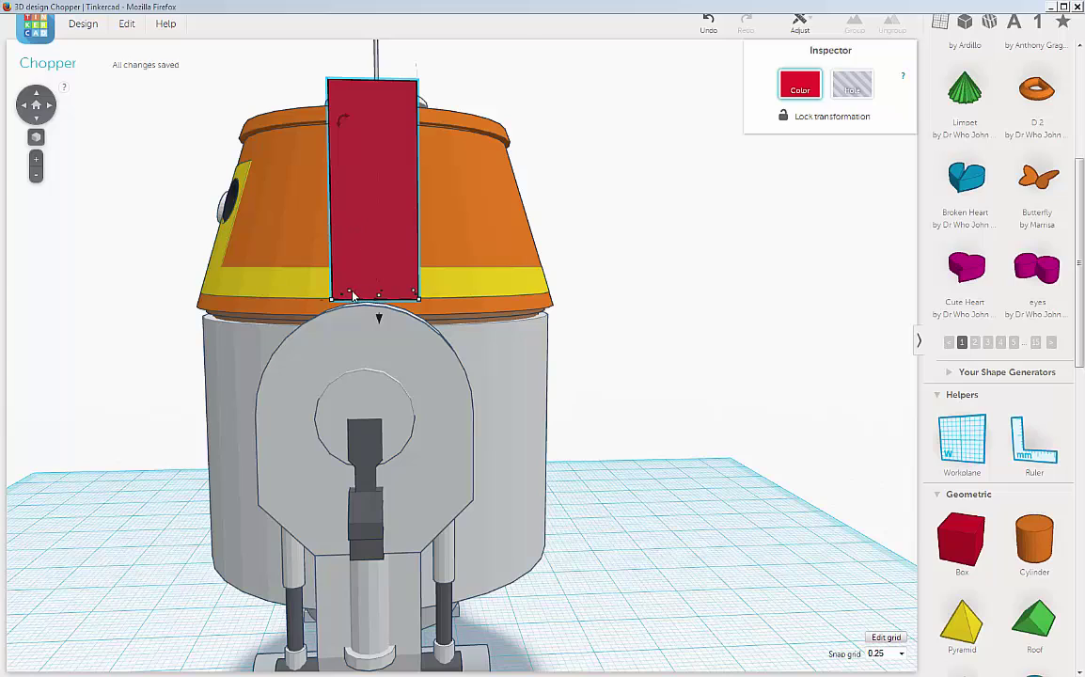
pyautogui.moveTo(345, 299)
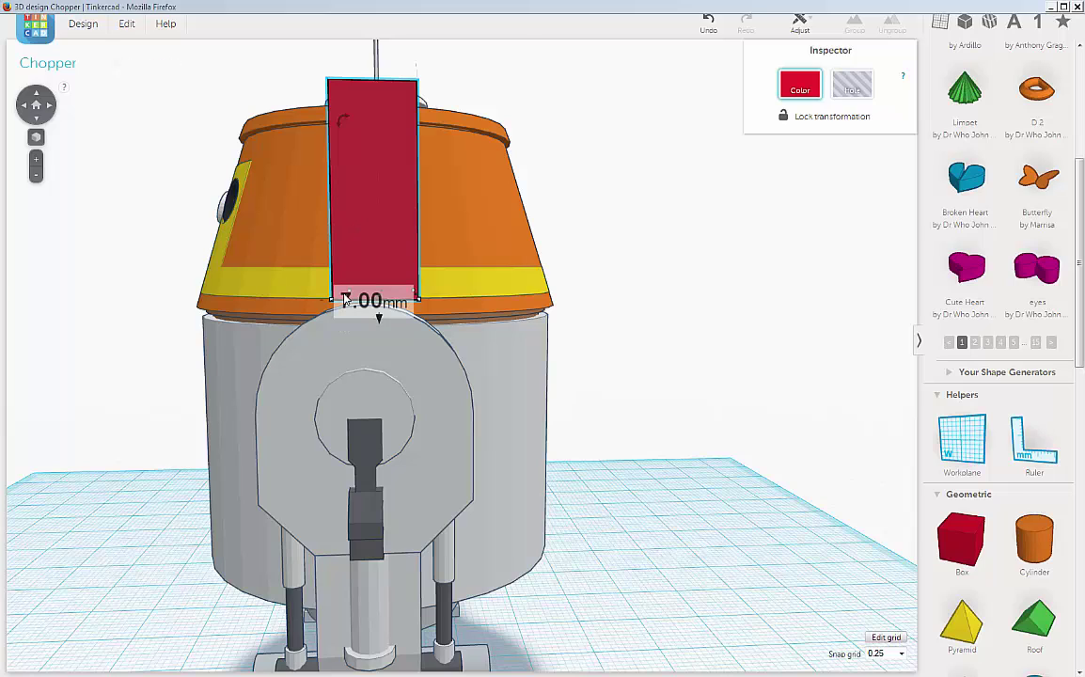
pyautogui.moveTo(345, 299); pyautogui.dragTo(361, 301)
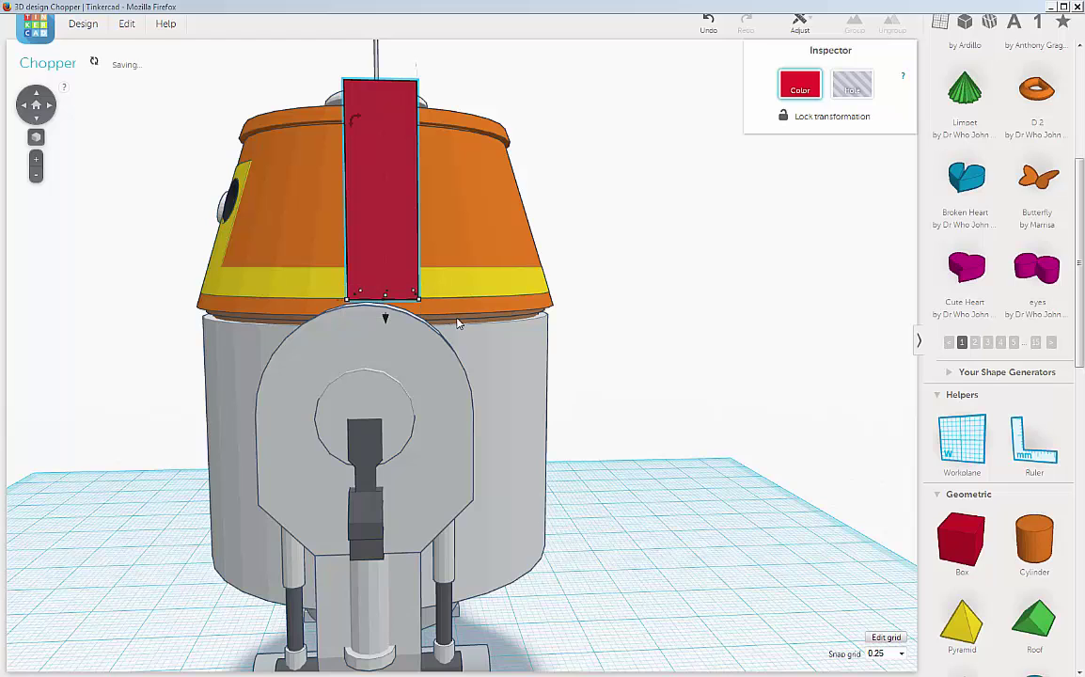
# Trim the red box slightly from its rear side so it sits more centrally above the leg
pyautogui.moveTo(387, 310); pyautogui.dragTo(451, 314, button='right')
pyautogui.moveTo(442, 310)
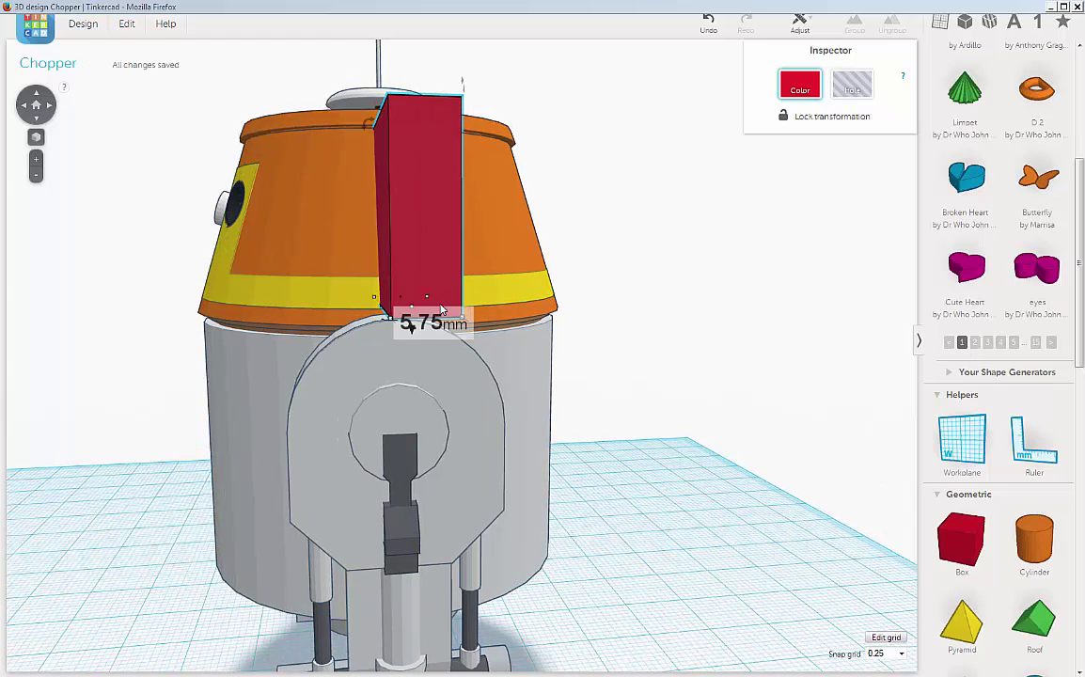
pyautogui.moveTo(434, 307); pyautogui.dragTo(434, 307)
pyautogui.moveTo(493, 298); pyautogui.dragTo(488, 321, button='right')
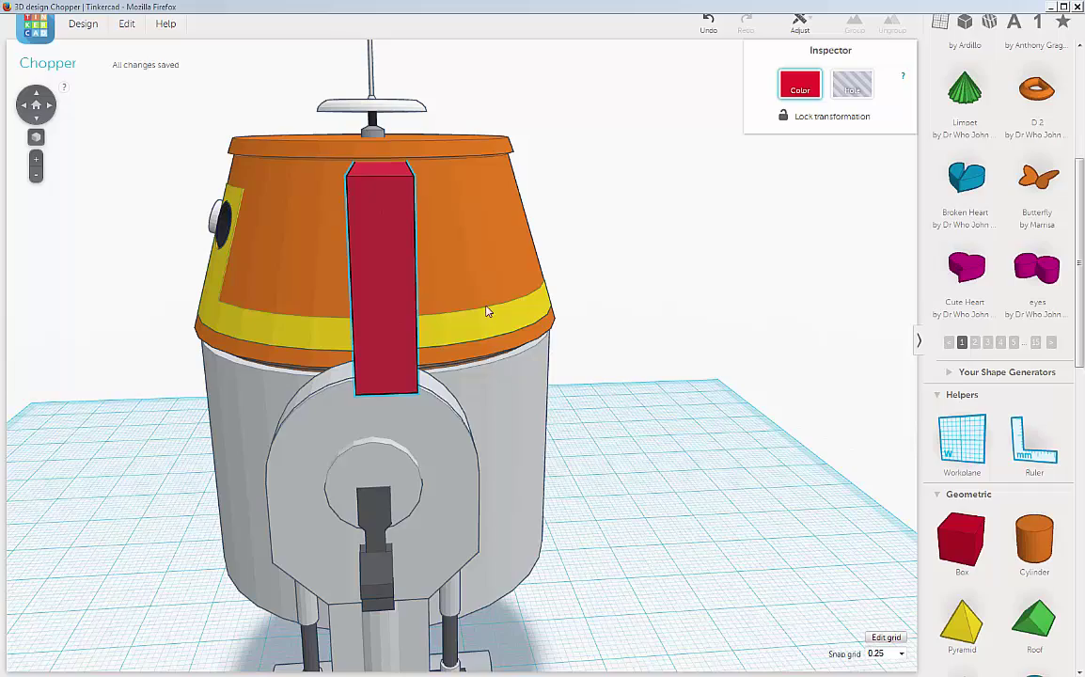
pyautogui.scroll(-5, 488, 311)
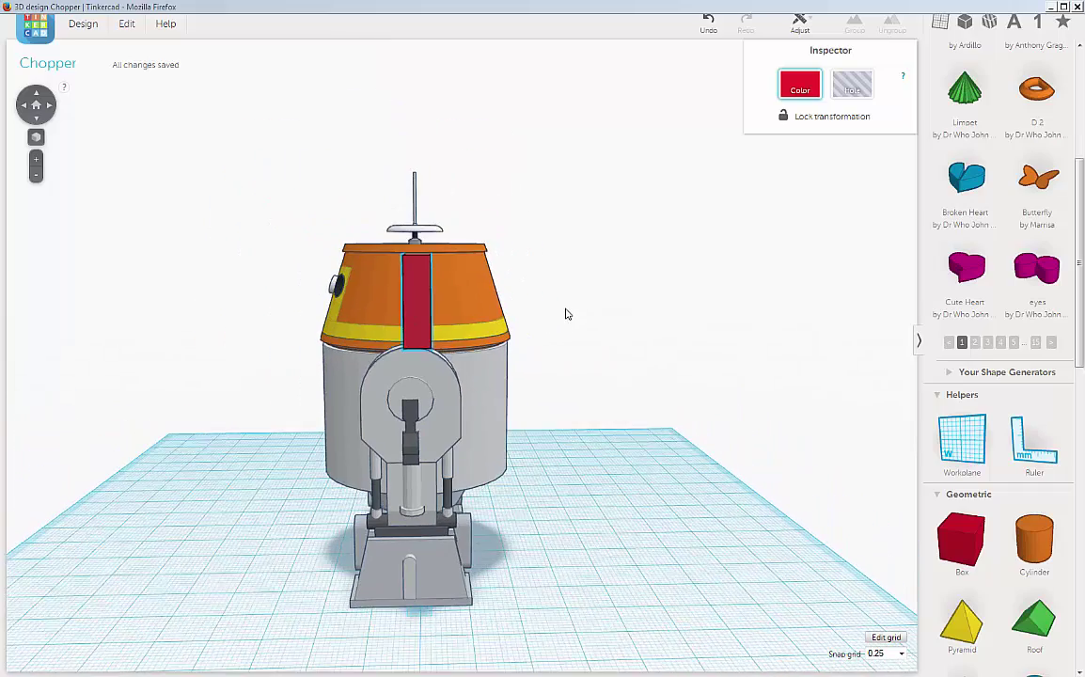
# Nudge the red box two 0.25 mm steps toward the droid's front to centre it above the leg
pyautogui.moveTo(566, 314); pyautogui.dragTo(564, 306, button='right')
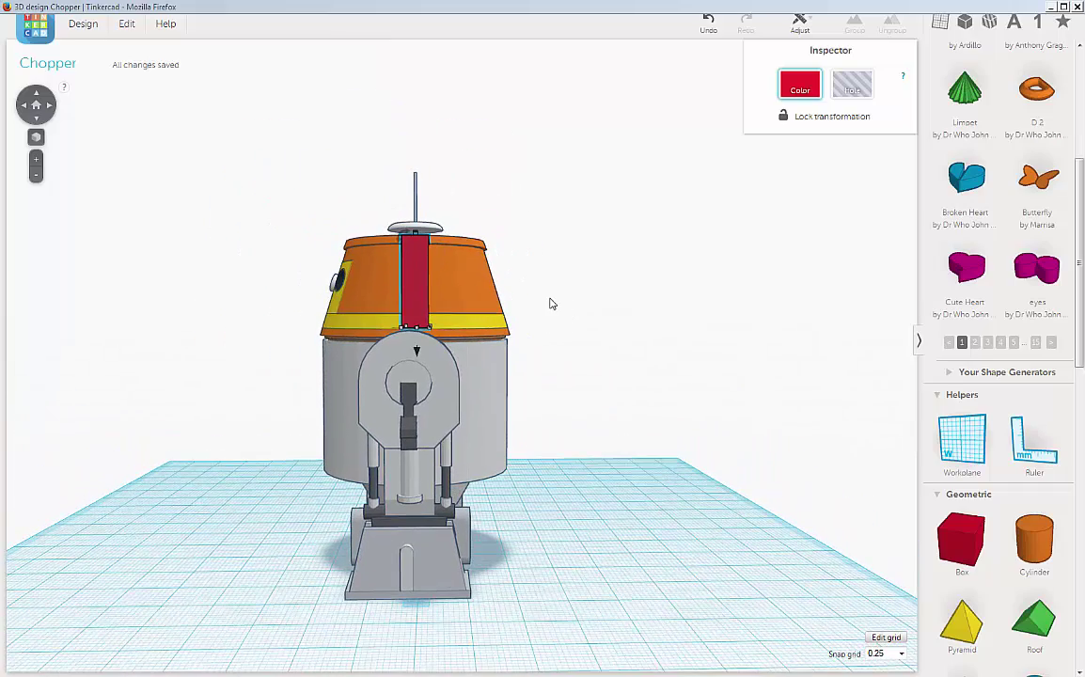
pyautogui.moveTo(556, 304); pyautogui.dragTo(561, 305, button='middle')
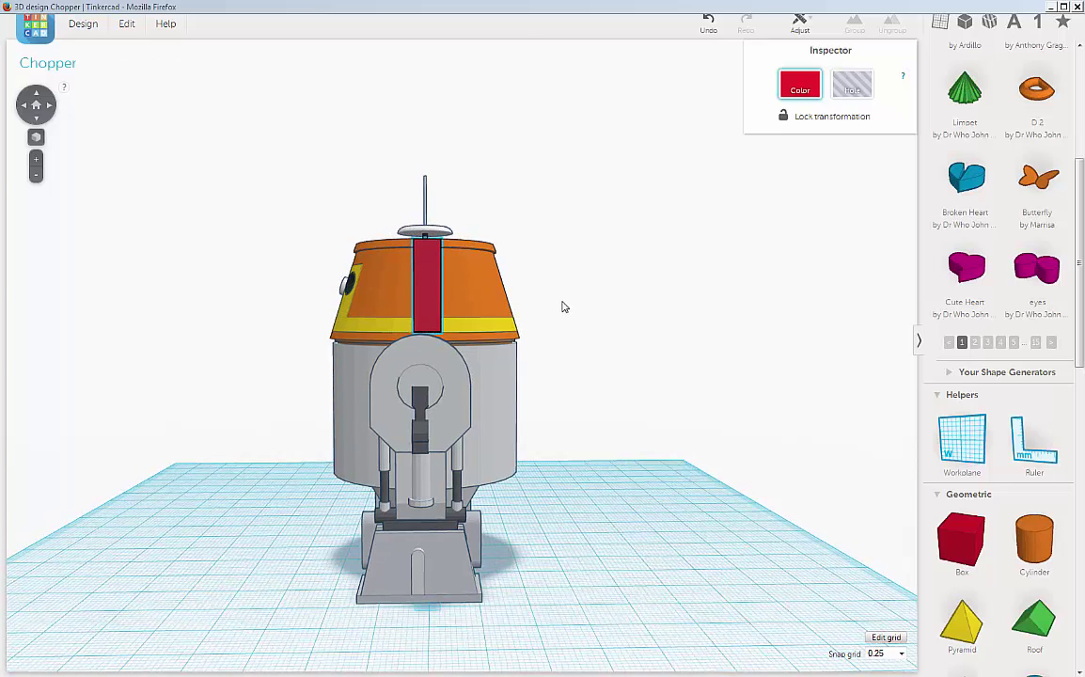
pyautogui.moveTo(564, 304)
pyautogui.mouseDown(button='right')
pyautogui.moveTo(557, 300)
pyautogui.moveTo(567, 299)
pyautogui.mouseUp(button='right')
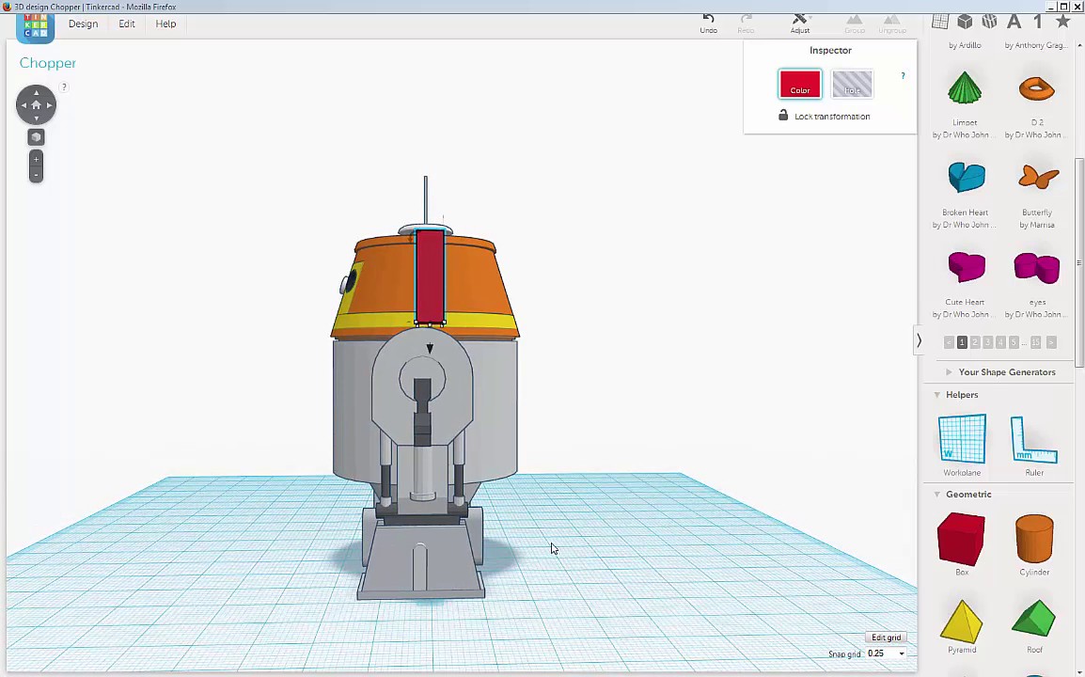
pyautogui.moveTo(552, 568); pyautogui.dragTo(348, 273, button='right')
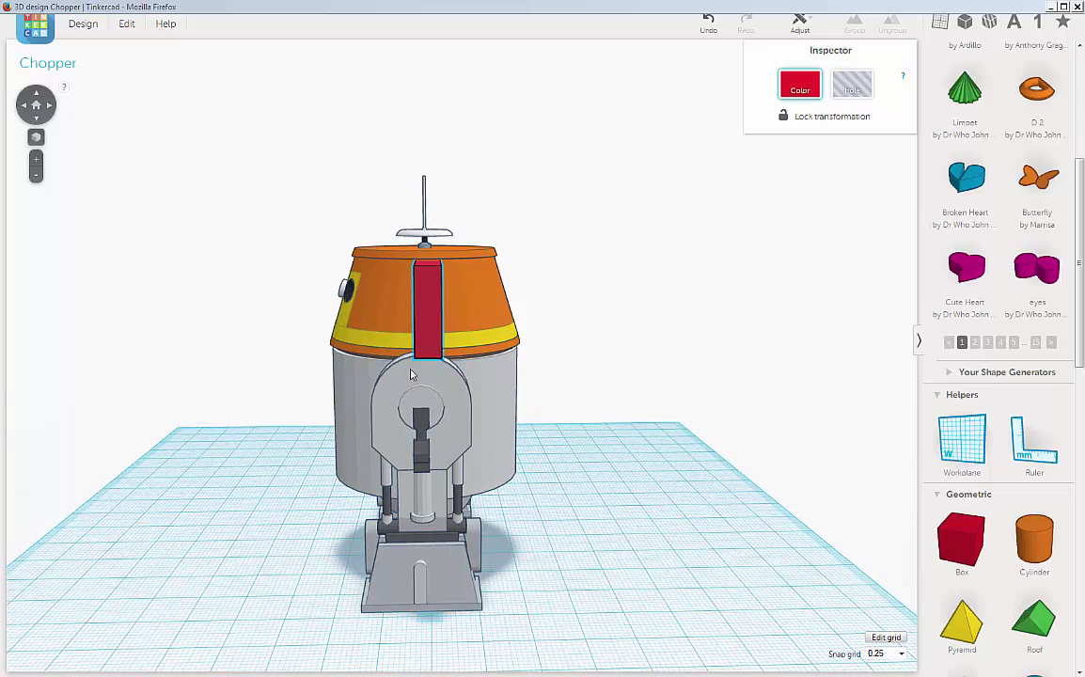
pyautogui.scroll(2, 349, 273)
pyautogui.click(425, 321)
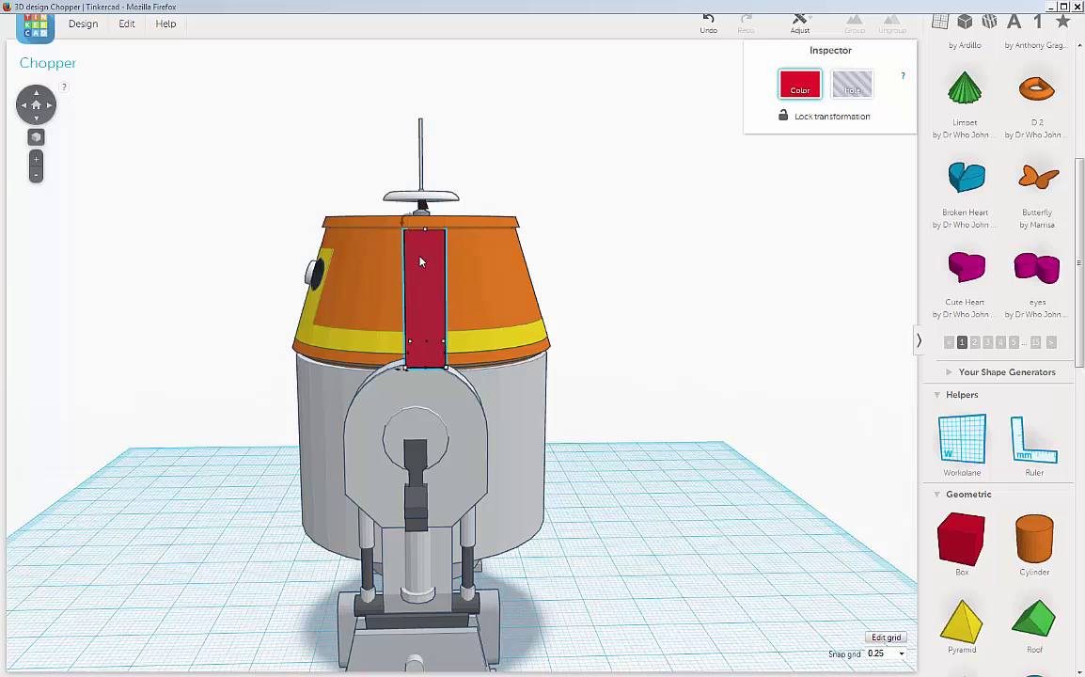
pyautogui.press('Left')
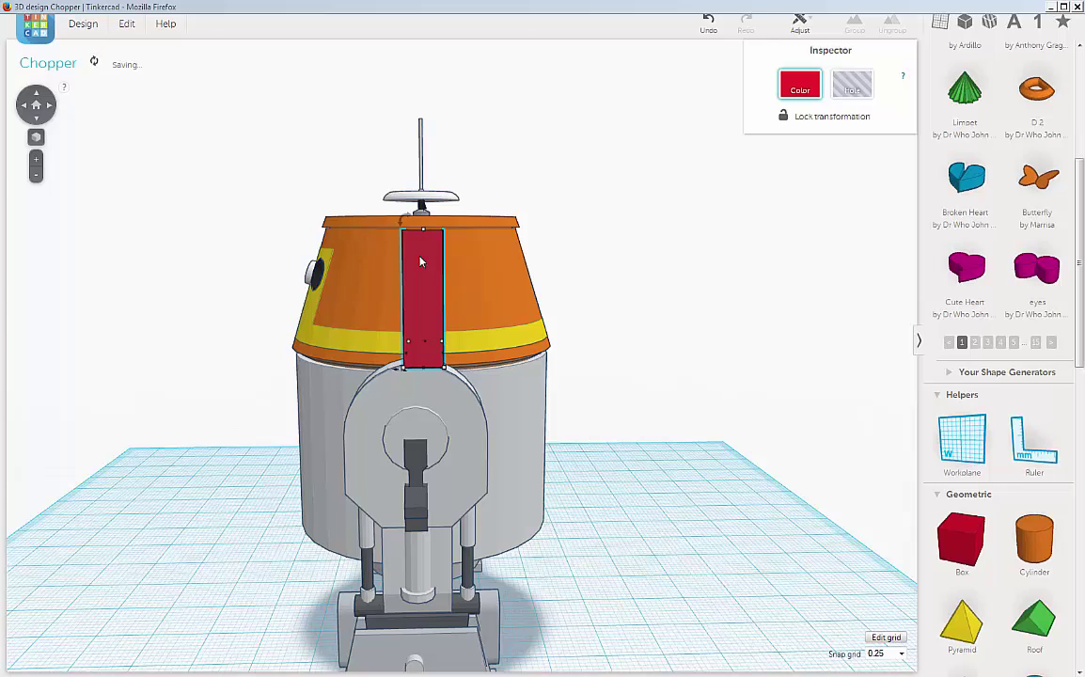
pyautogui.press('Left')
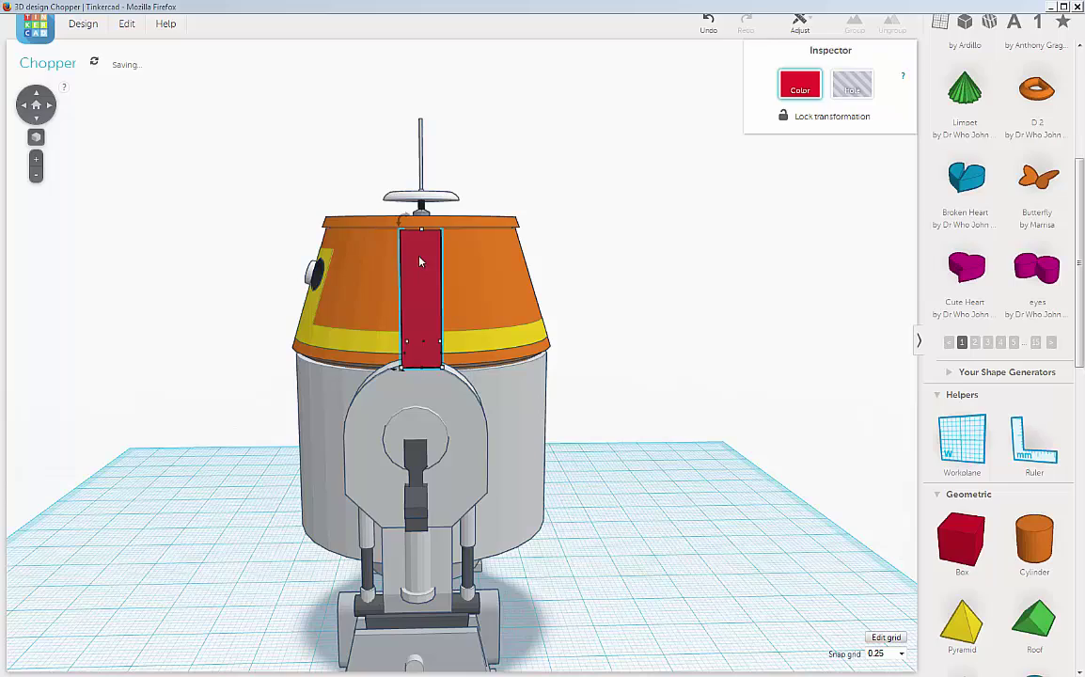
pyautogui.hotkey('ctrl', 'Down')
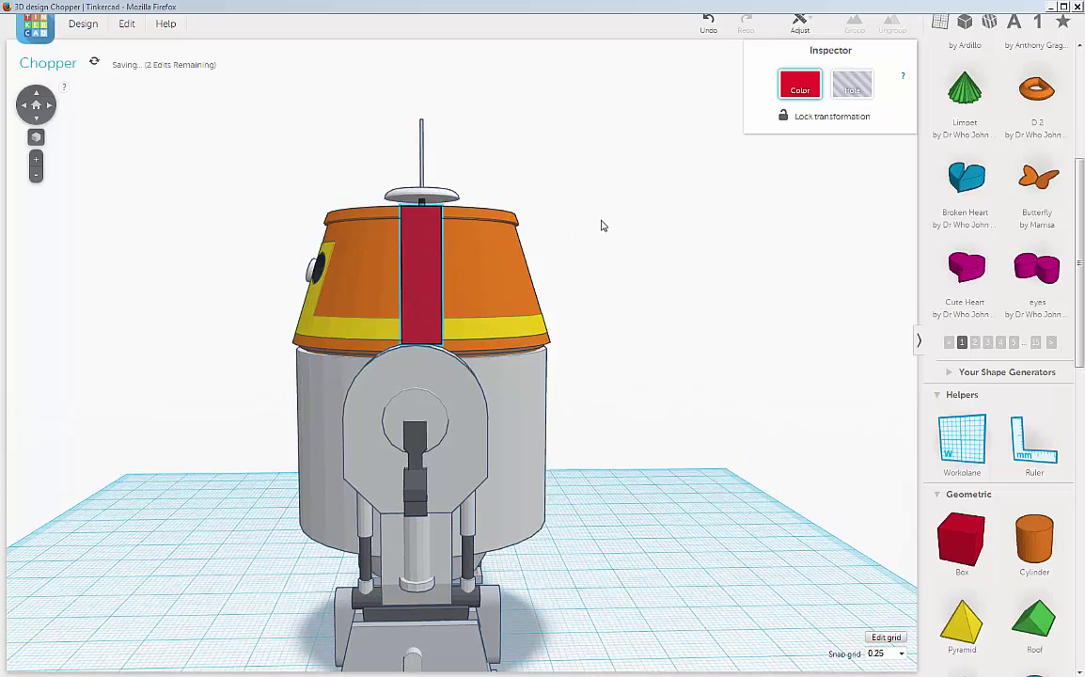
pyautogui.hotkey('ctrl', 'Left')
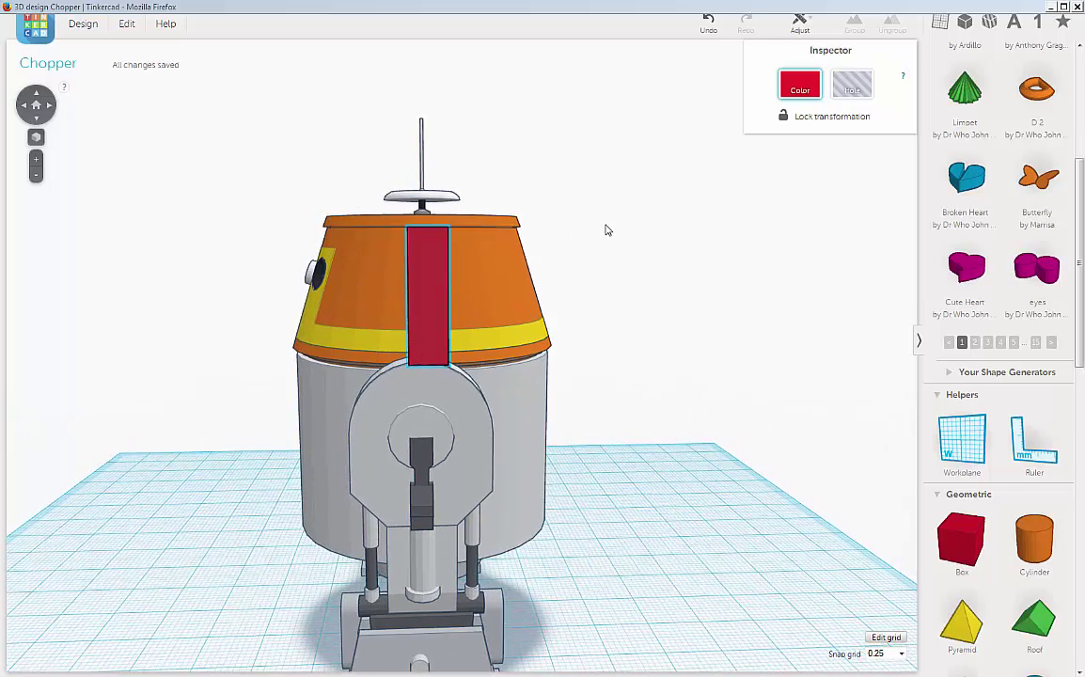
pyautogui.hotkey('ctrl', 'Up')
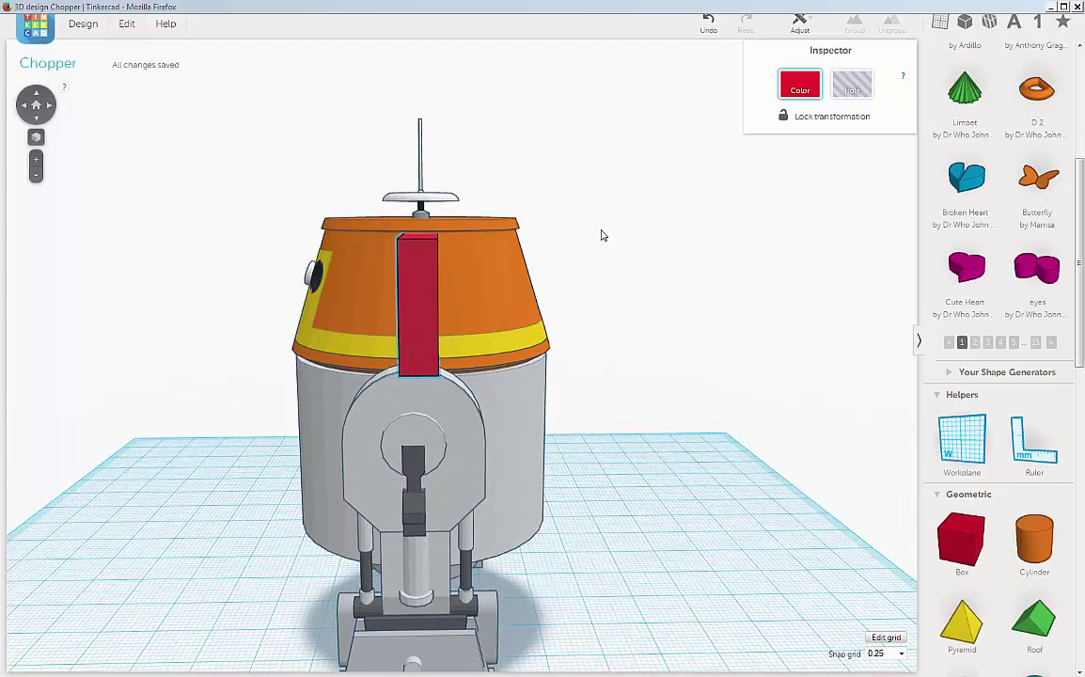
pyautogui.hotkey('ctrl', 'Down')
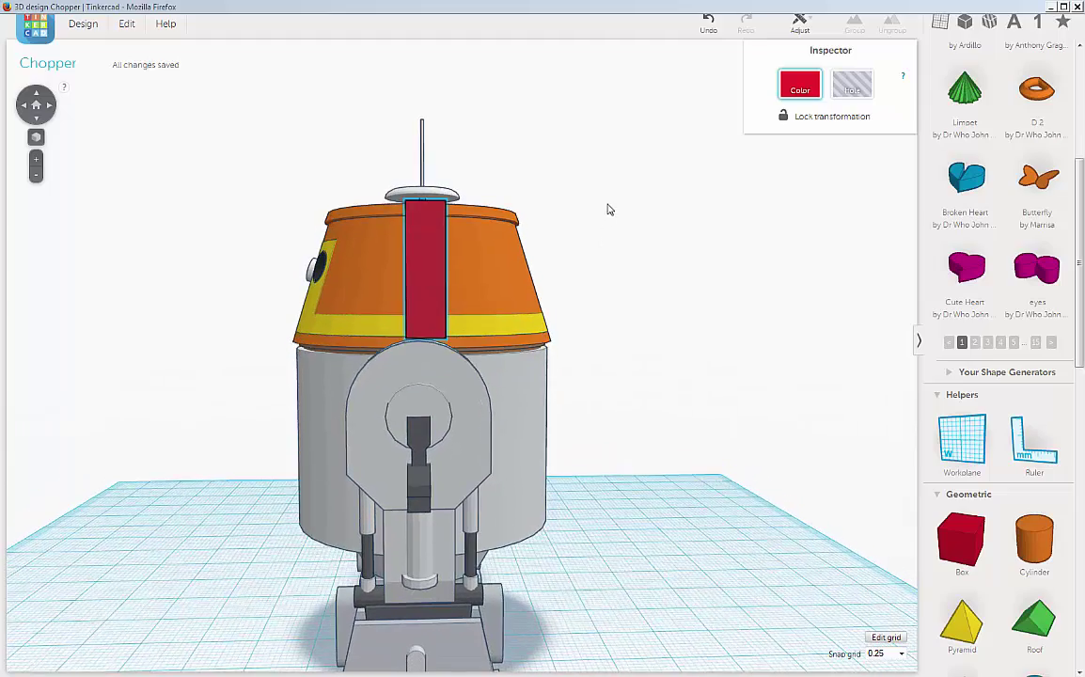
# Turn the red box beside the head into a hole and duplicate it in place
pyautogui.moveTo(609, 204); pyautogui.dragTo(439, 304, button='right')
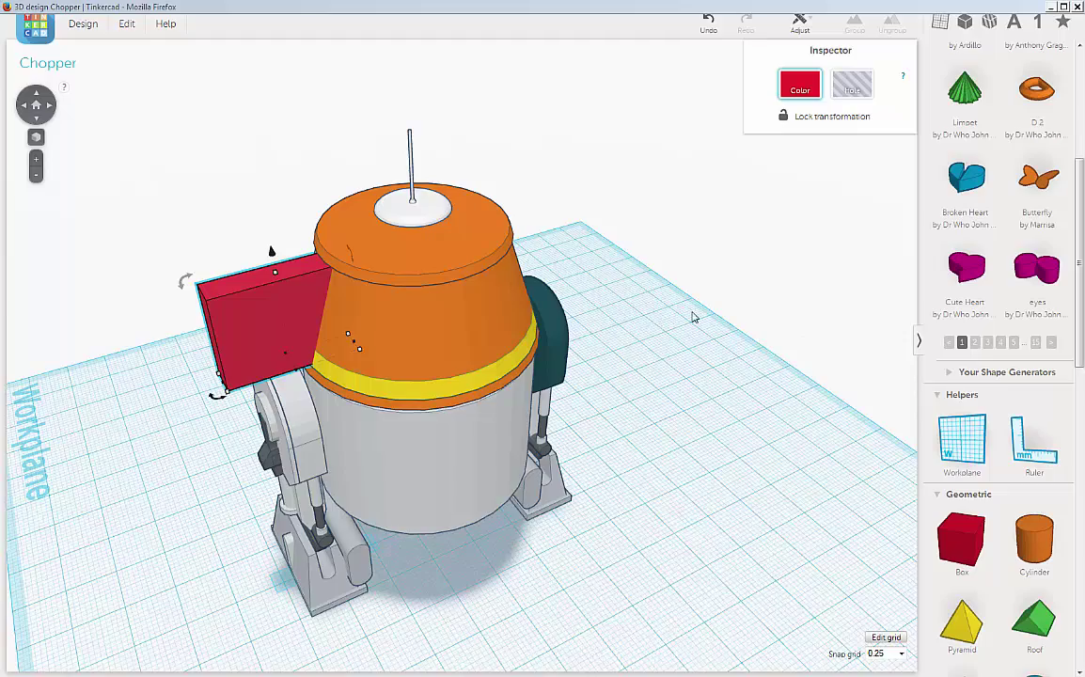
pyautogui.moveTo(692, 318); pyautogui.dragTo(978, 293, button='right')
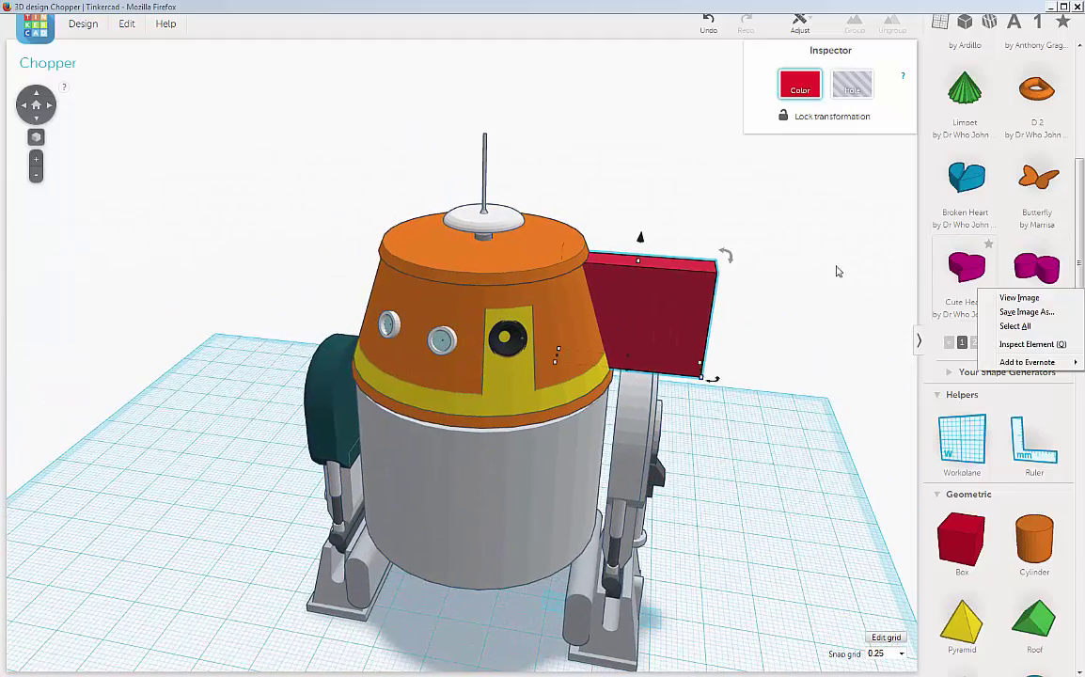
pyautogui.click(823, 331)
pyautogui.moveTo(824, 331); pyautogui.dragTo(799, 333, button='right')
pyautogui.moveTo(745, 368); pyautogui.dragTo(744, 370, button='right')
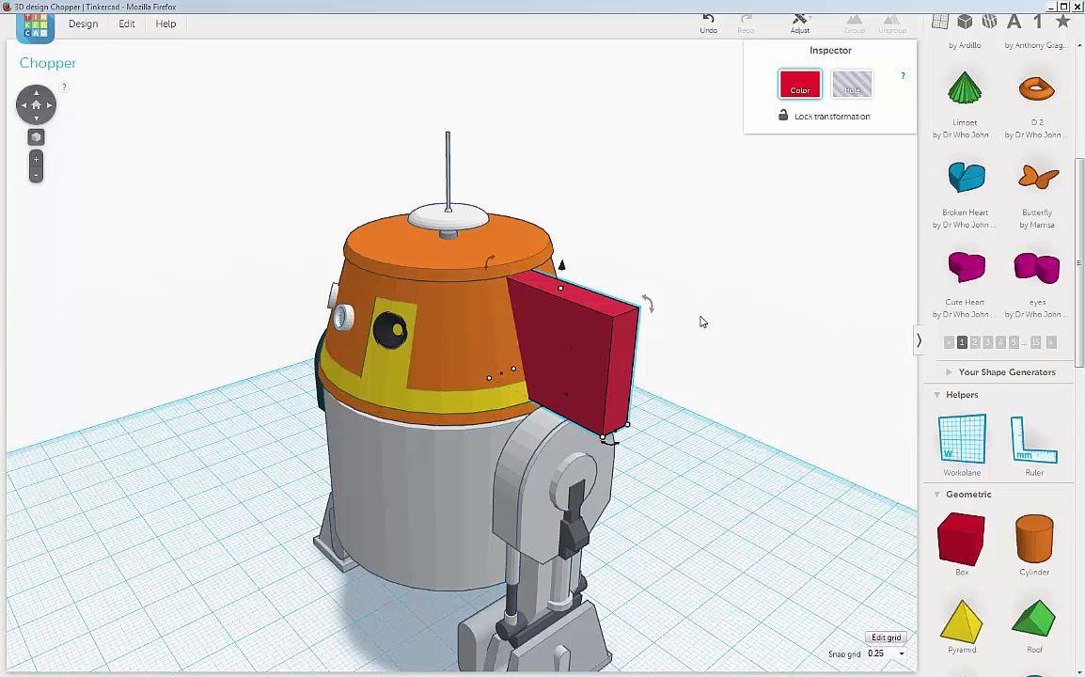
pyautogui.moveTo(700, 320); pyautogui.dragTo(613, 298, button='right')
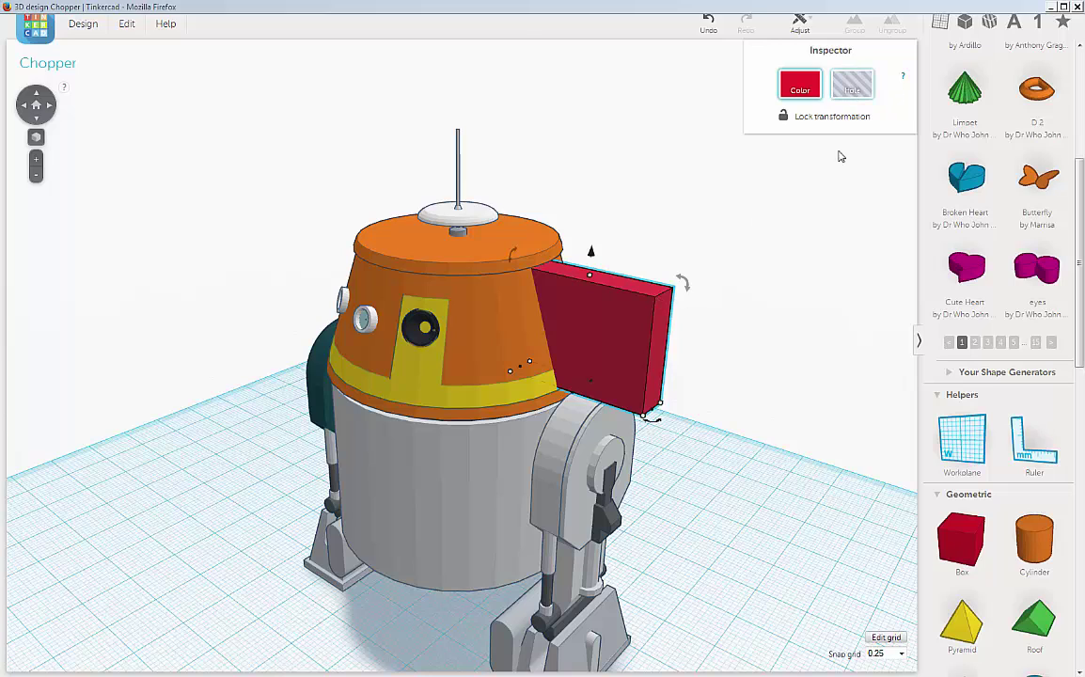
pyautogui.press('h')
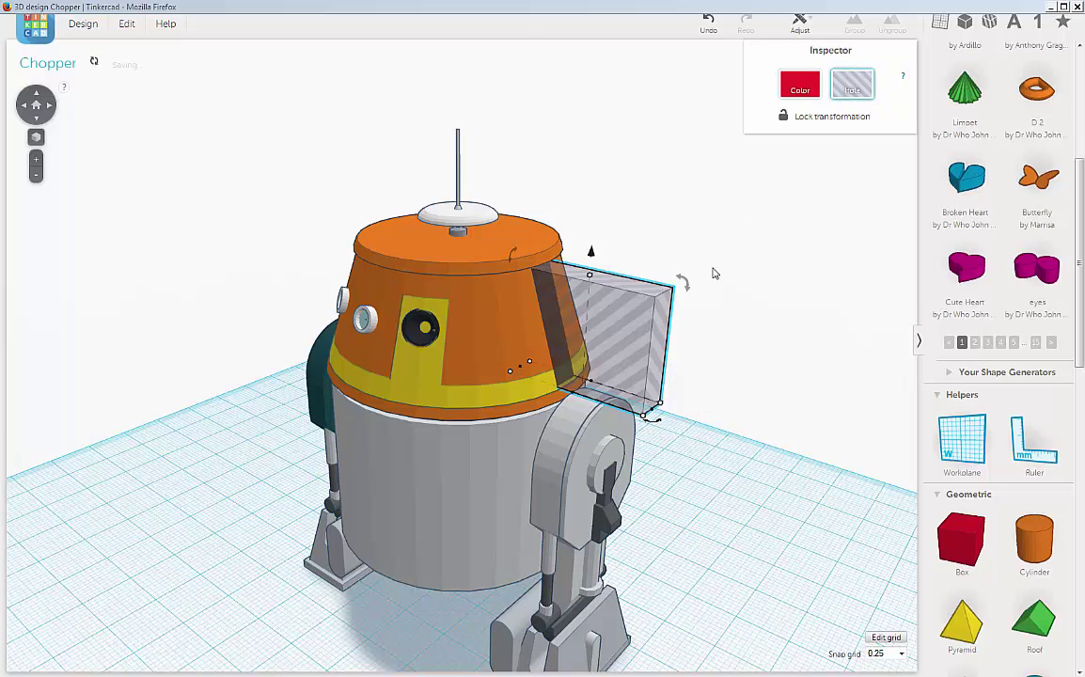
pyautogui.click(128, 25)
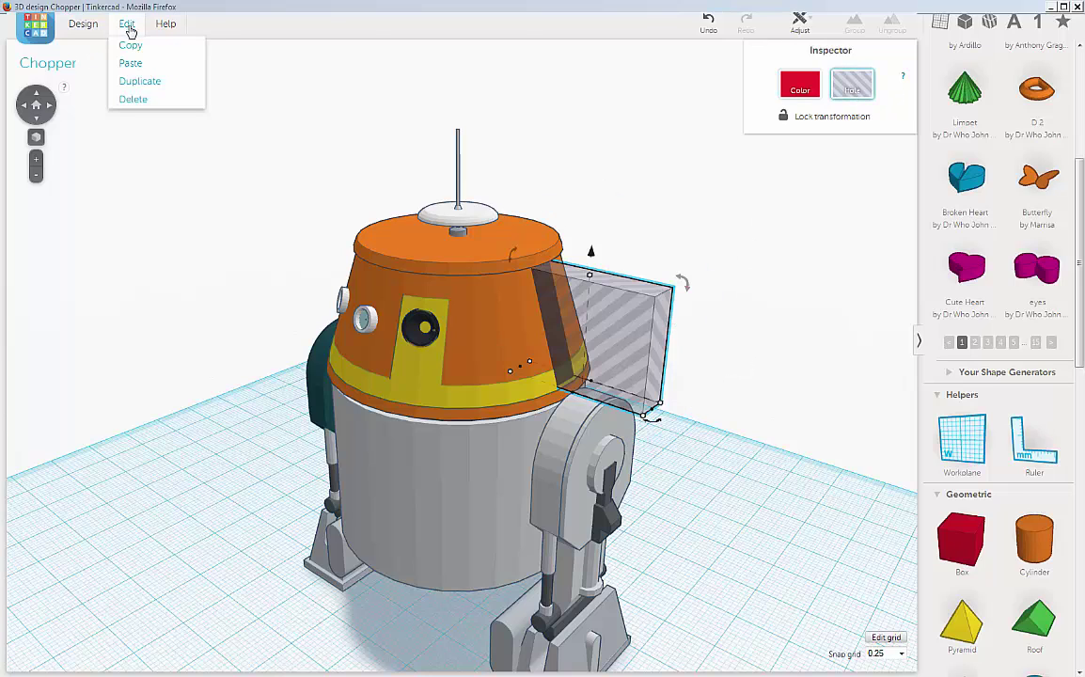
pyautogui.click(131, 83)
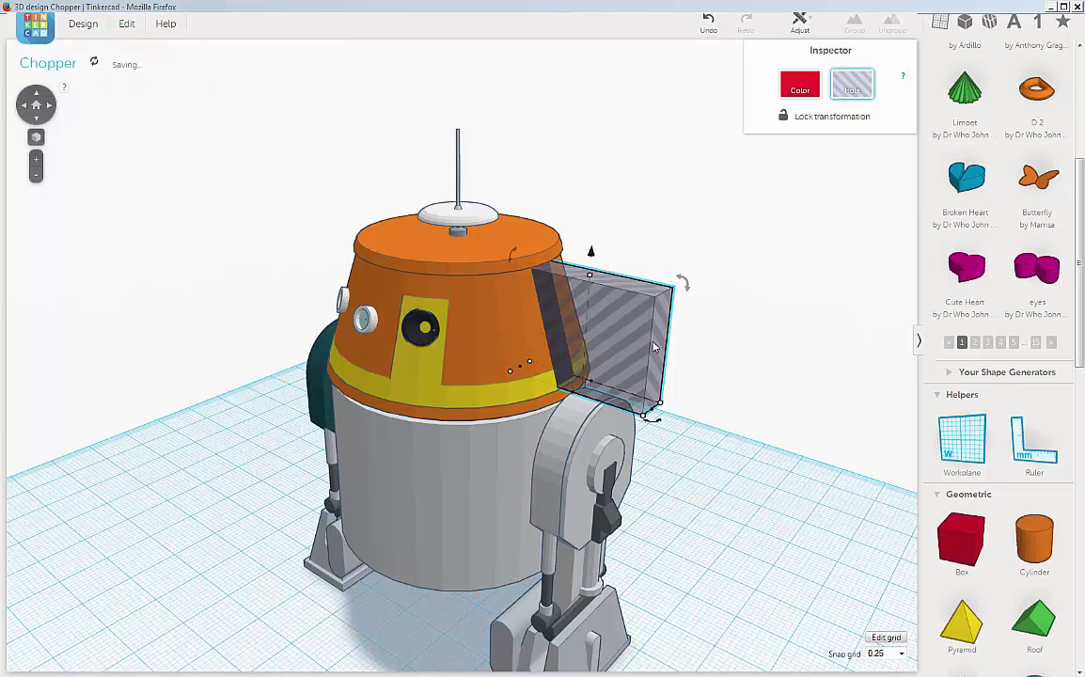
# Lower the top of the duplicated hole box so it is about 9.5 mm tall
pyautogui.scroll(2, 655, 348)
pyautogui.scroll(1, 647, 347)
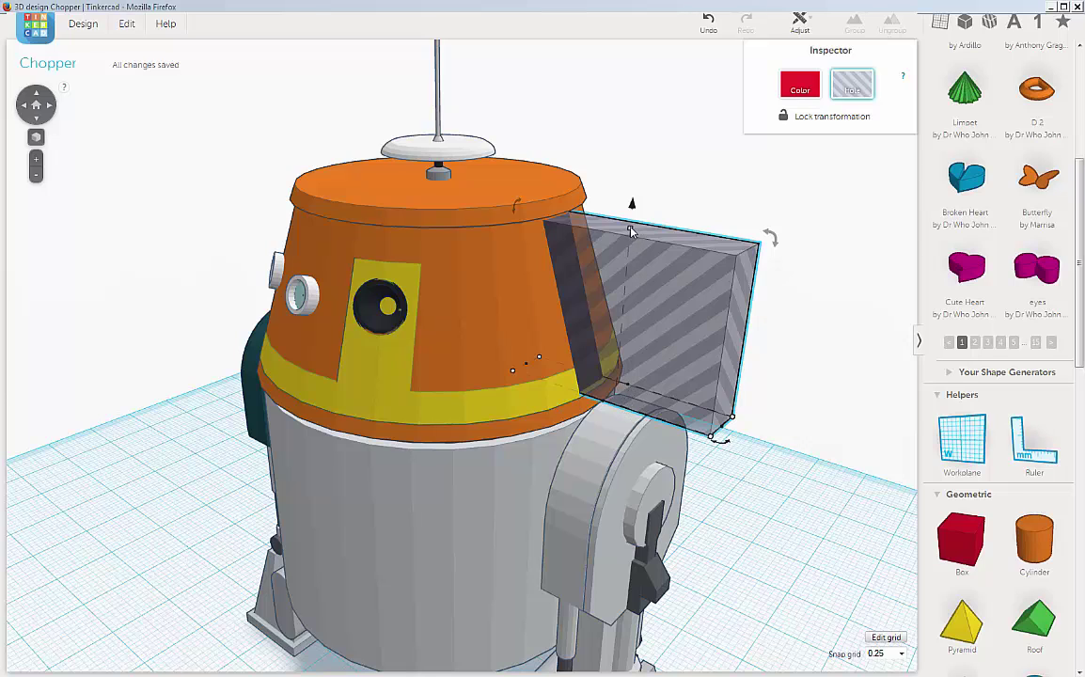
pyautogui.moveTo(632, 232)
pyautogui.moveTo(632, 231); pyautogui.dragTo(635, 313)
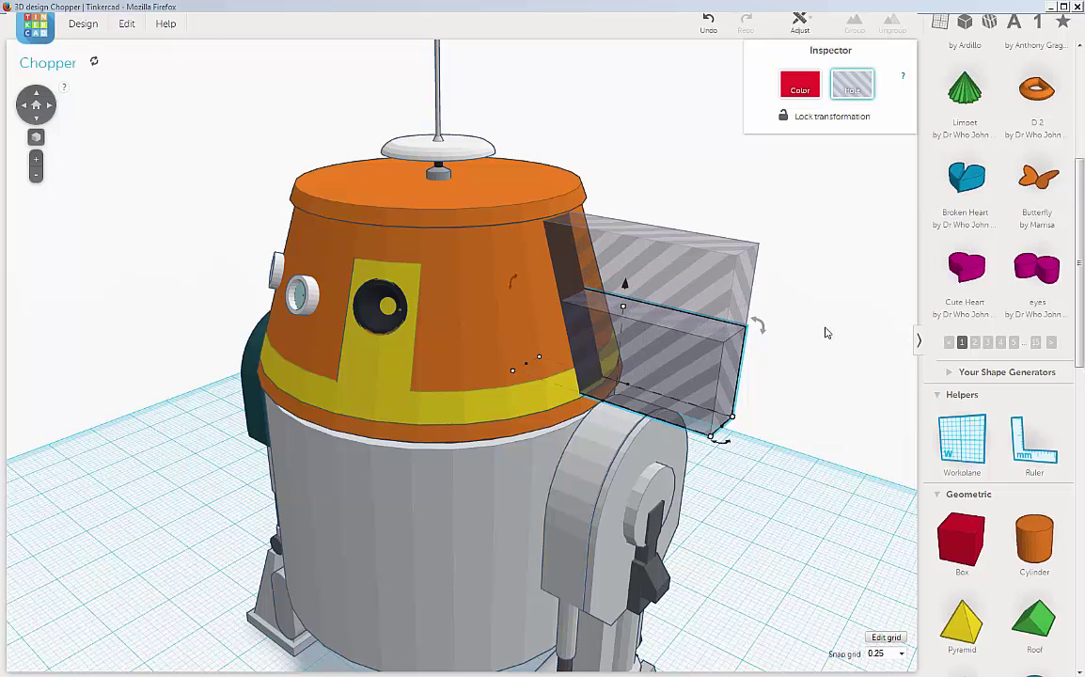
pyautogui.moveTo(826, 333); pyautogui.dragTo(793, 313, button='right')
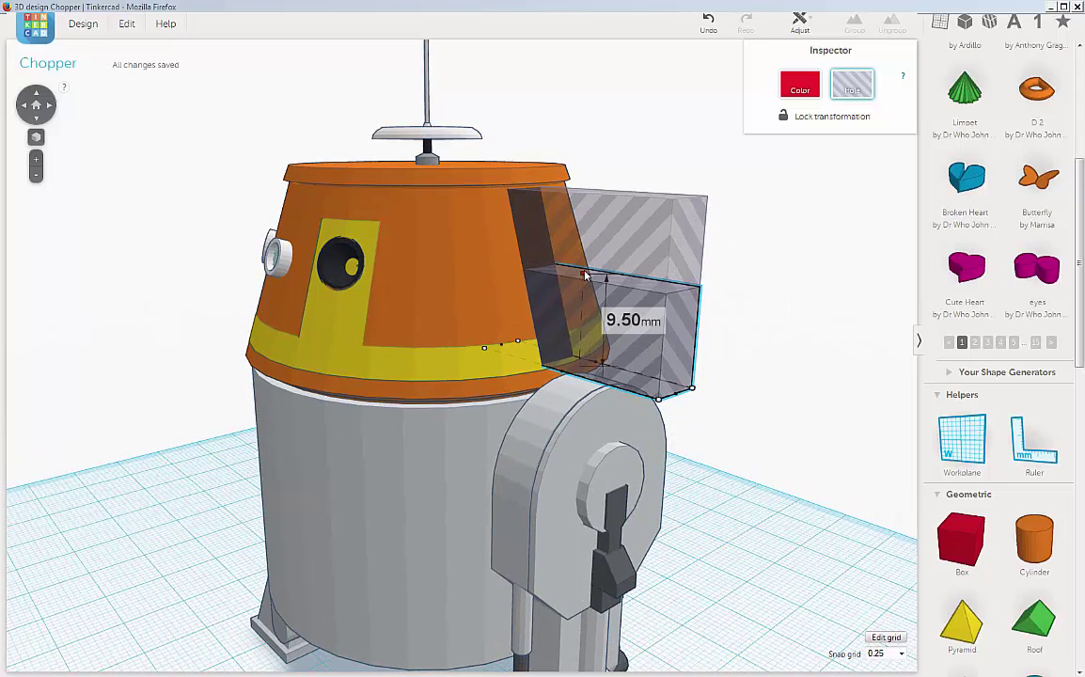
pyautogui.moveTo(585, 276); pyautogui.dragTo(584, 272)
pyautogui.moveTo(734, 267); pyautogui.dragTo(791, 293, button='right')
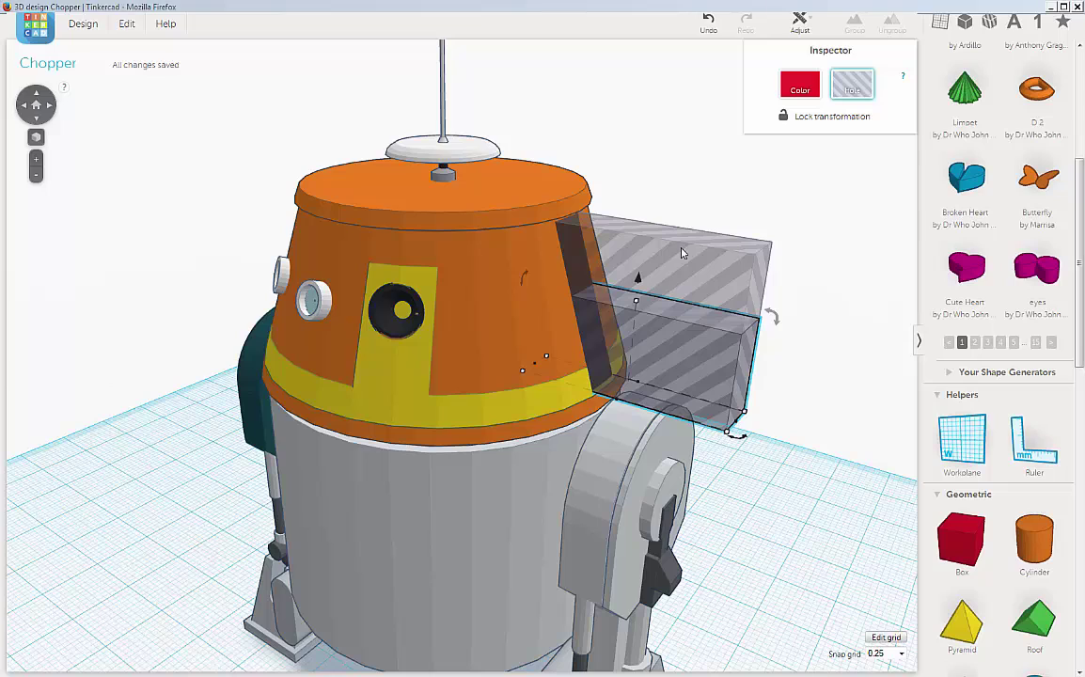
# Raise the bottom of the full-height hole box so it forms an upper block about 9 mm tall
pyautogui.click(621, 238)
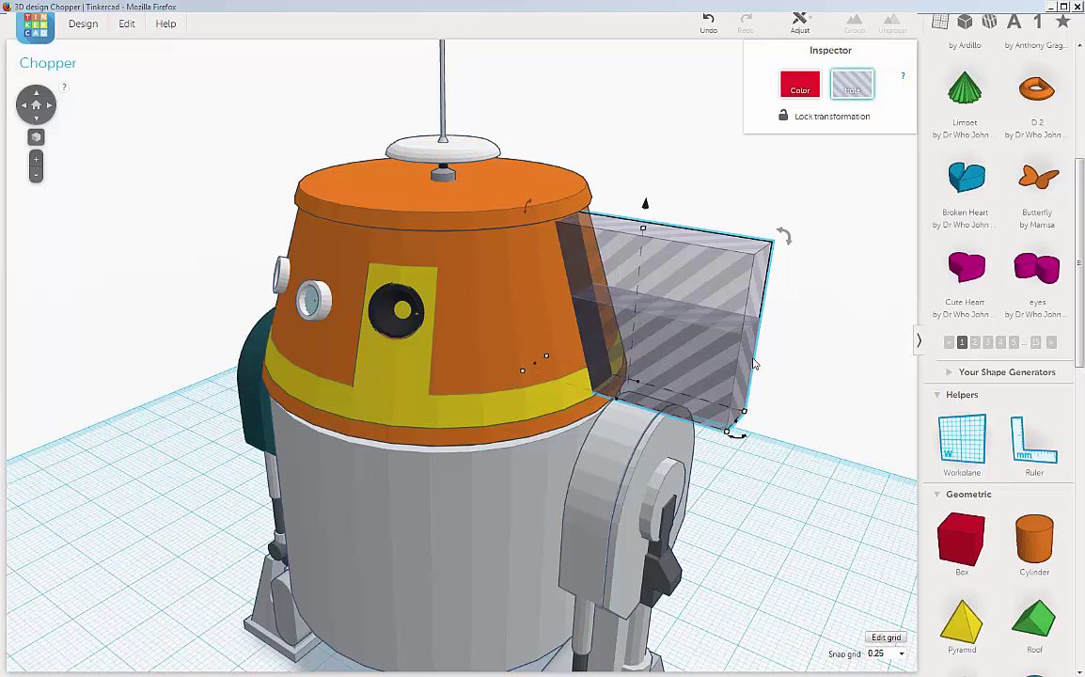
pyautogui.moveTo(775, 315); pyautogui.dragTo(731, 283, button='right')
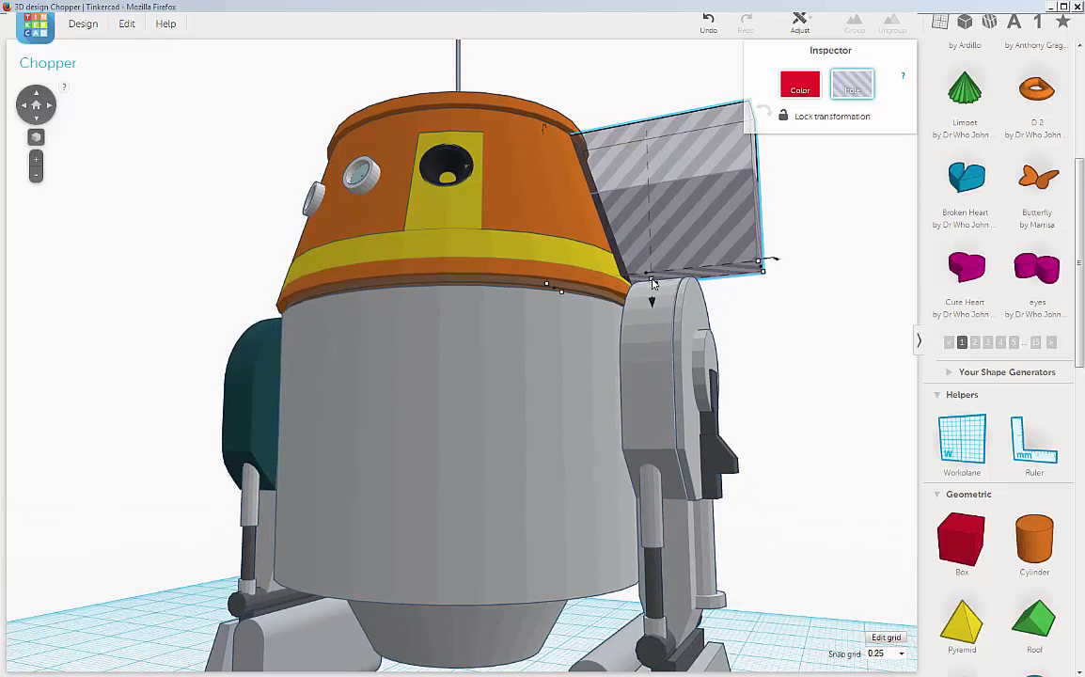
pyautogui.moveTo(653, 282); pyautogui.dragTo(665, 209)
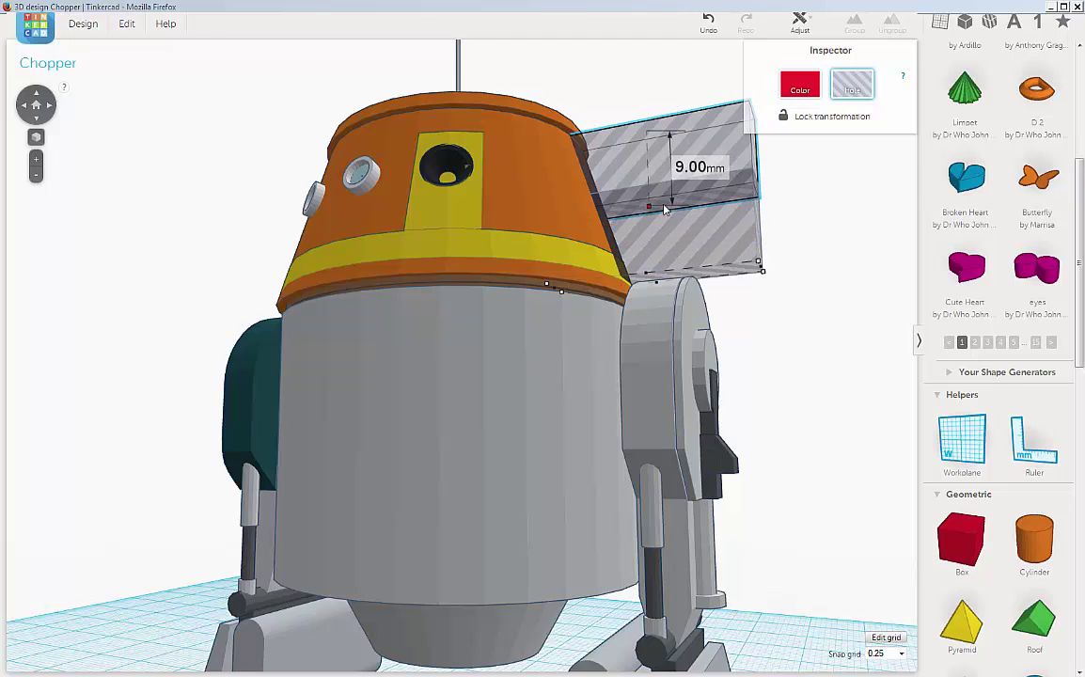
pyautogui.moveTo(664, 209); pyautogui.dragTo(691, 216)
pyautogui.moveTo(691, 216); pyautogui.dragTo(594, 246, button='right')
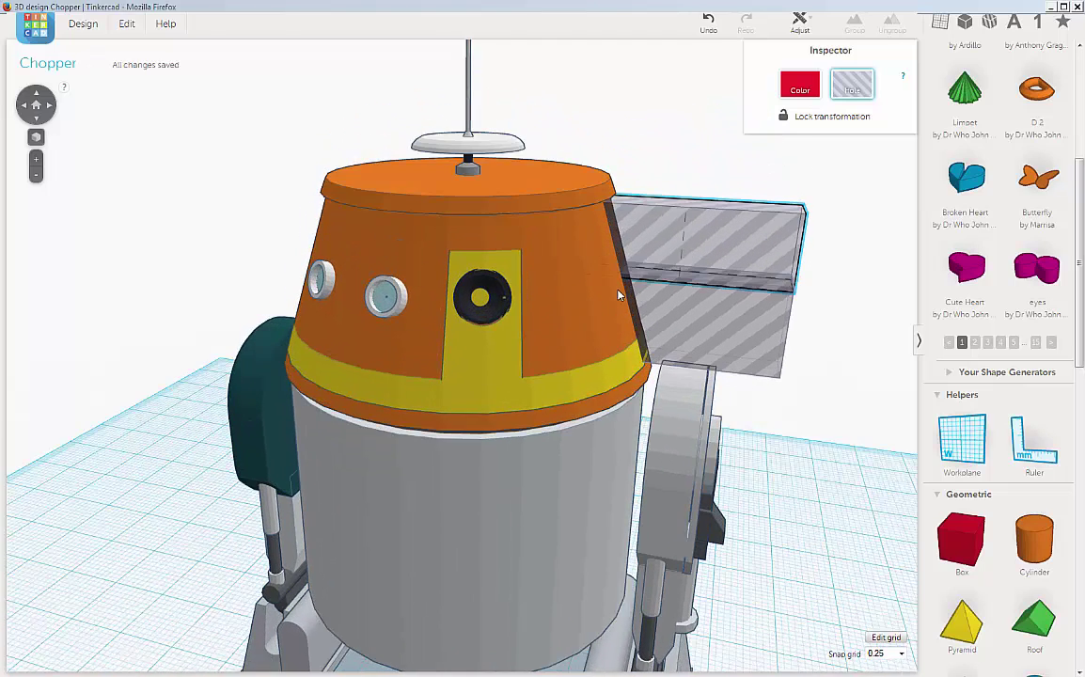
# Examine the overlap between the upper and lower hole boxes and measure the lower box's length
pyautogui.scroll(3, 639, 278)
pyautogui.moveTo(639, 278); pyautogui.dragTo(607, 258, button='right')
pyautogui.moveTo(583, 255); pyautogui.dragTo(624, 244)
pyautogui.moveTo(642, 289); pyautogui.dragTo(569, 291, button='right')
pyautogui.moveTo(510, 319); pyautogui.dragTo(619, 298, button='right')
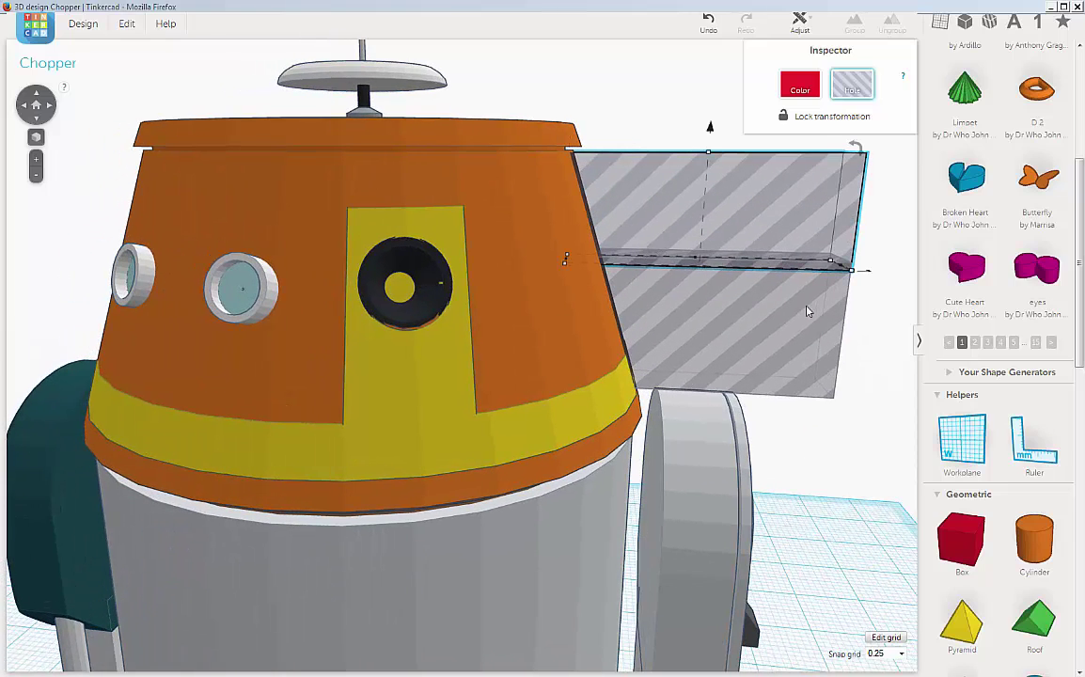
pyautogui.moveTo(807, 311); pyautogui.dragTo(671, 324, button='right')
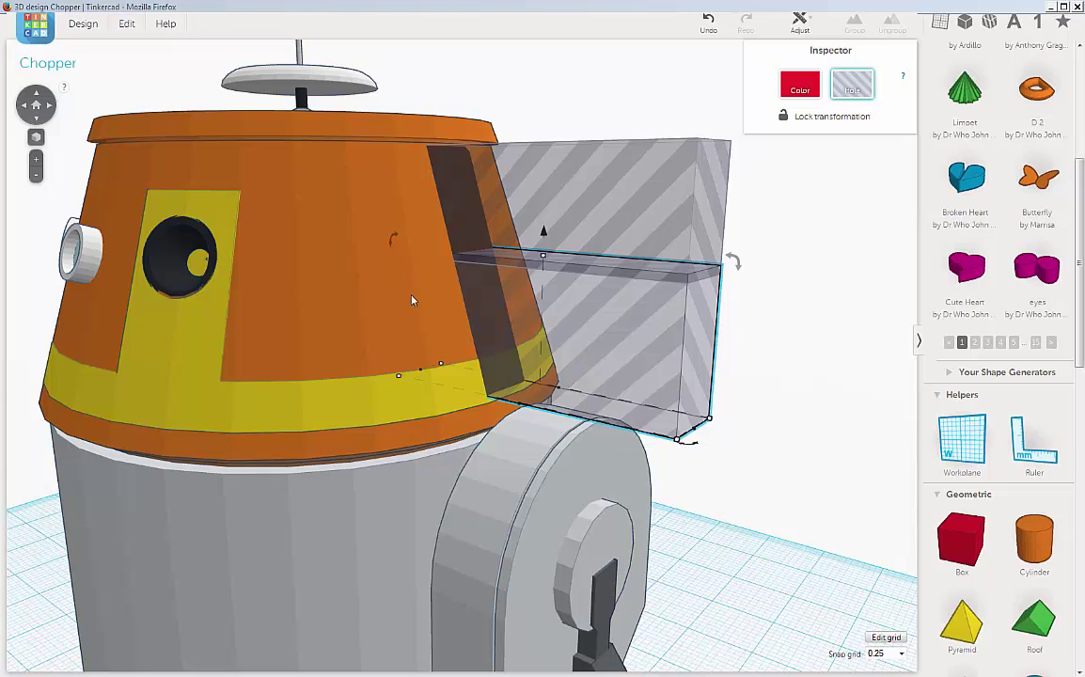
pyautogui.moveTo(552, 315); pyautogui.dragTo(612, 279, button='right')
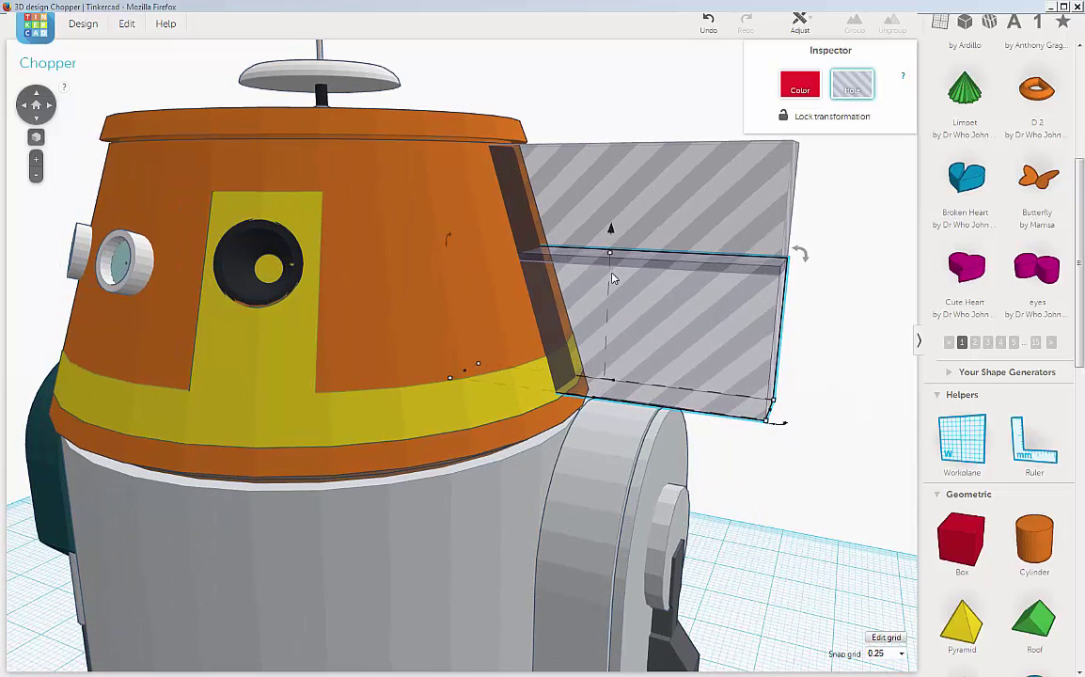
pyautogui.click(479, 368)
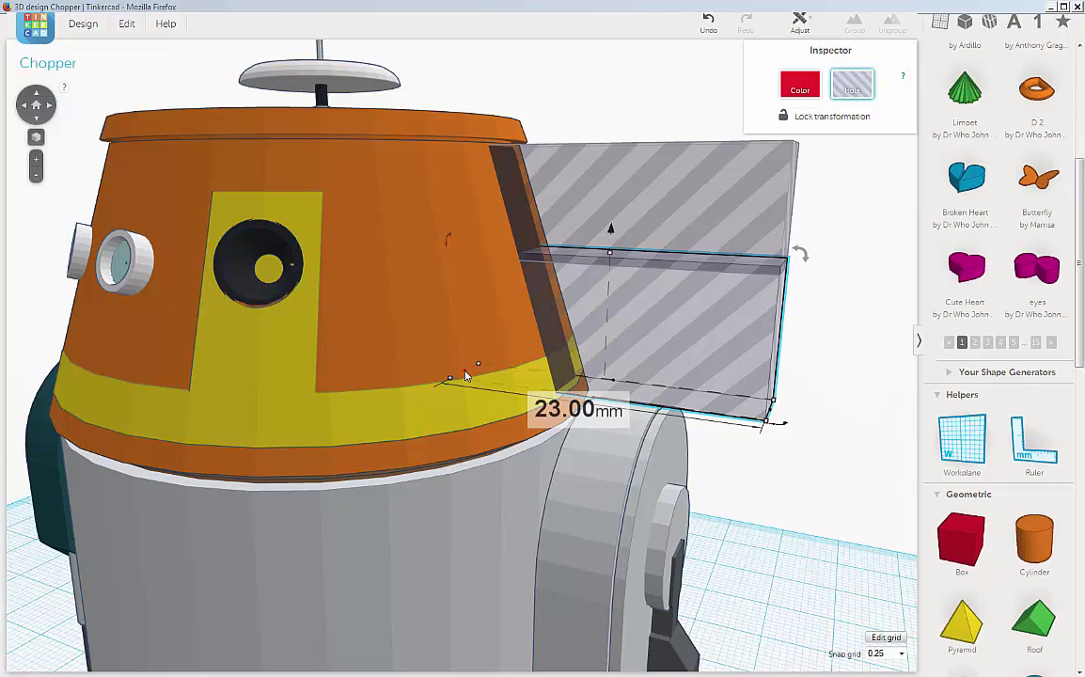
pyautogui.moveTo(545, 270); pyautogui.dragTo(631, 285, button='right')
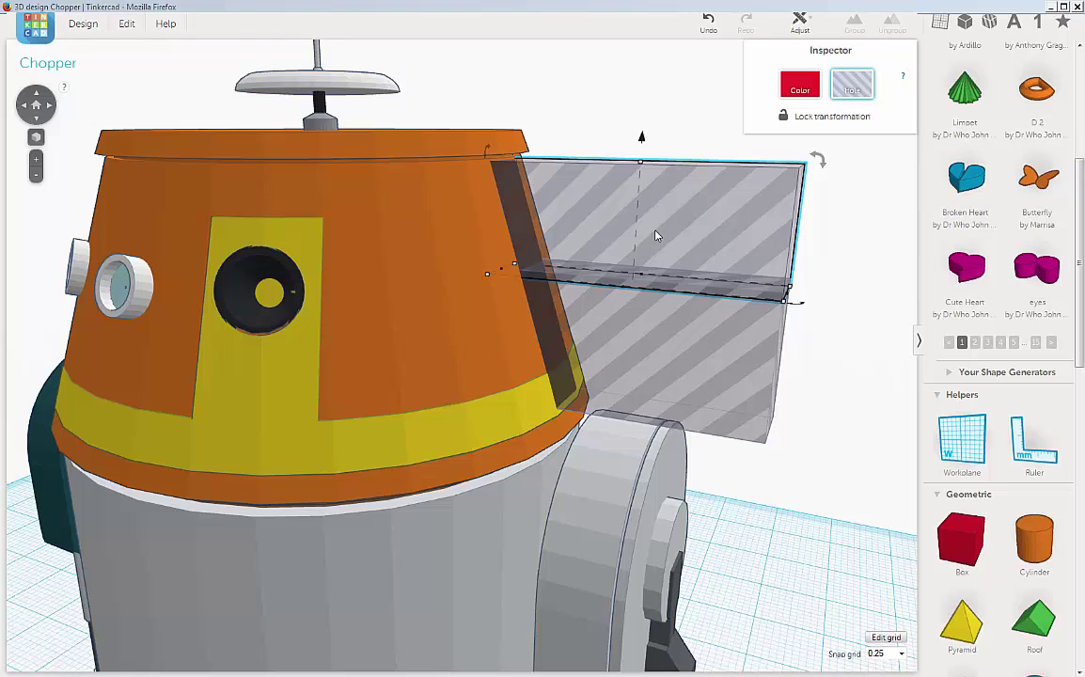
# Raise the bottom of the upper hole box slightly so it meets the top of the lower hole box
pyautogui.moveTo(656, 235); pyautogui.dragTo(642, 199, button='right')
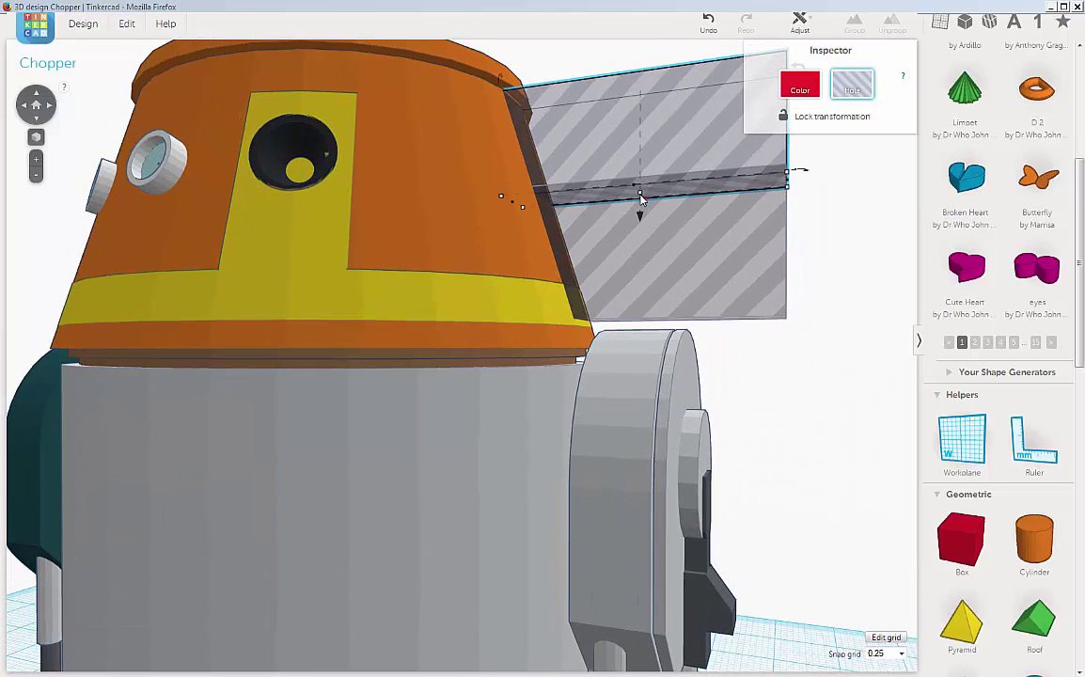
pyautogui.moveTo(640, 198); pyautogui.dragTo(641, 193)
pyautogui.scroll(-3, 651, 223)
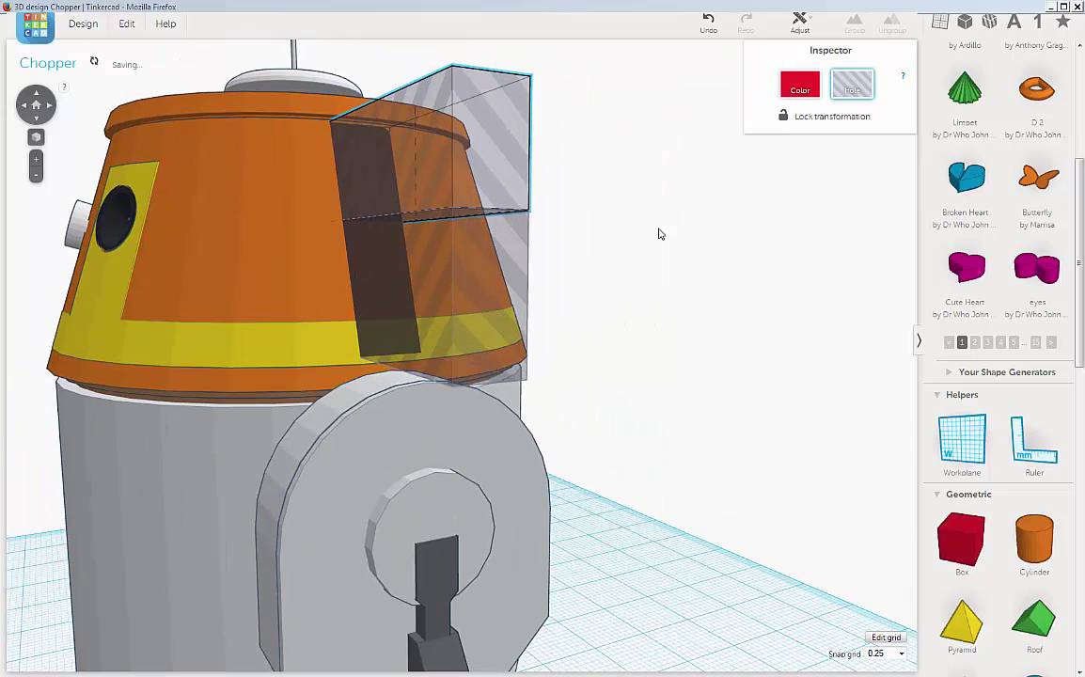
pyautogui.scroll(5, 660, 235)
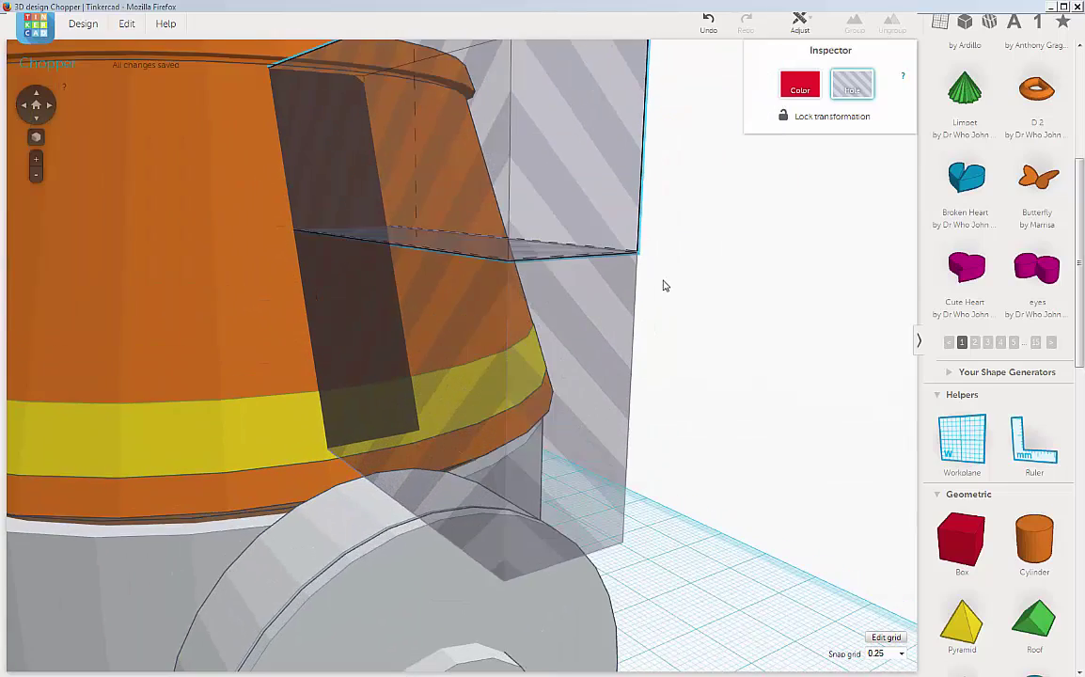
pyautogui.scroll(-5, 662, 285)
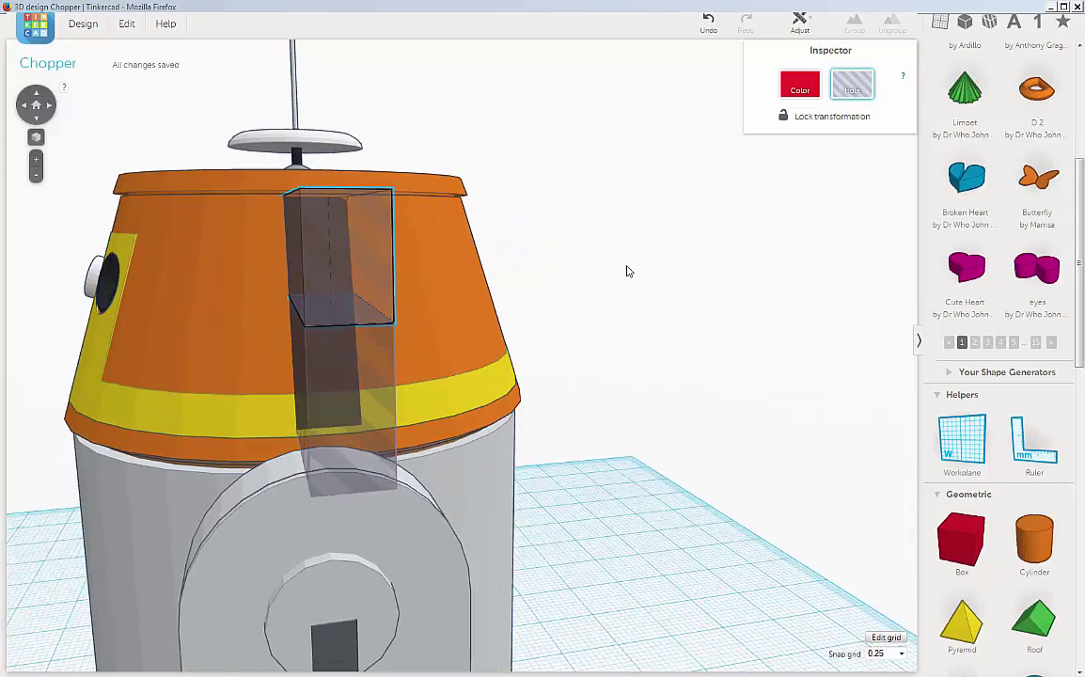
# Copy the orange head shell and change the upper hole box to a solid orange block
pyautogui.moveTo(628, 272); pyautogui.dragTo(761, 299, button='right')
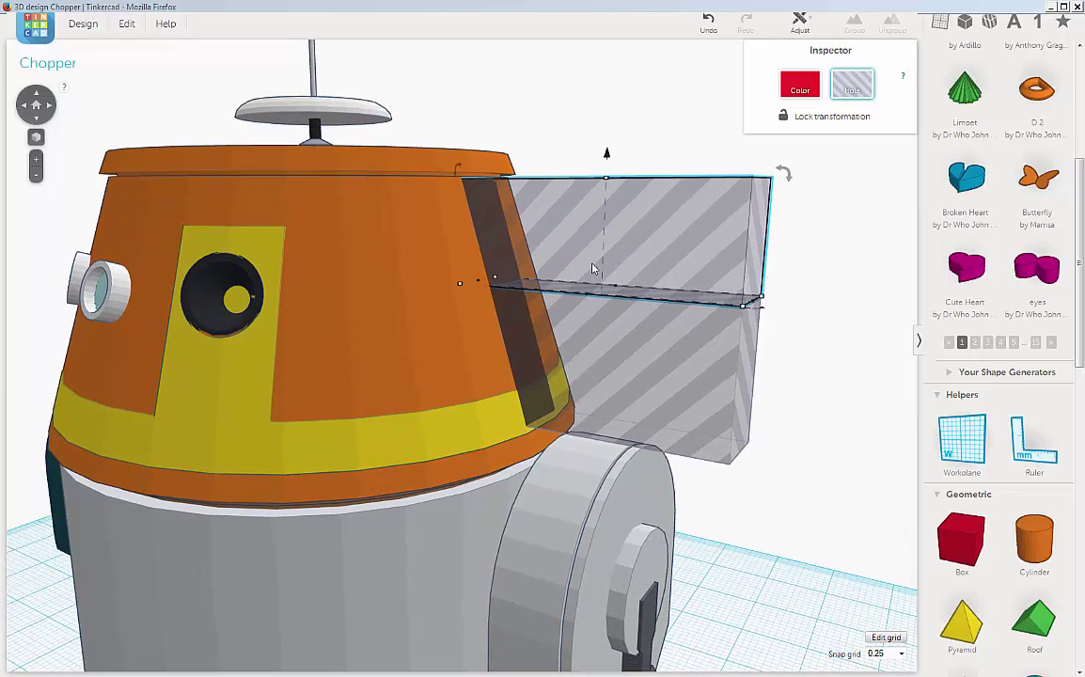
pyautogui.moveTo(579, 258); pyautogui.dragTo(568, 209, button='right')
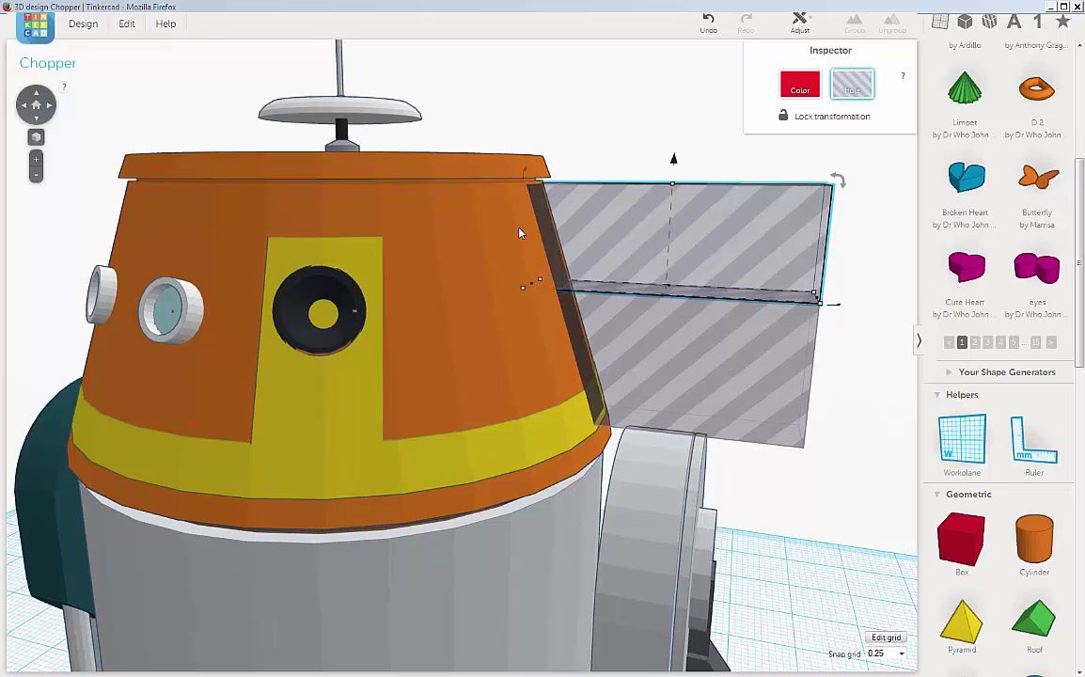
pyautogui.moveTo(593, 254); pyautogui.dragTo(636, 257, button='right')
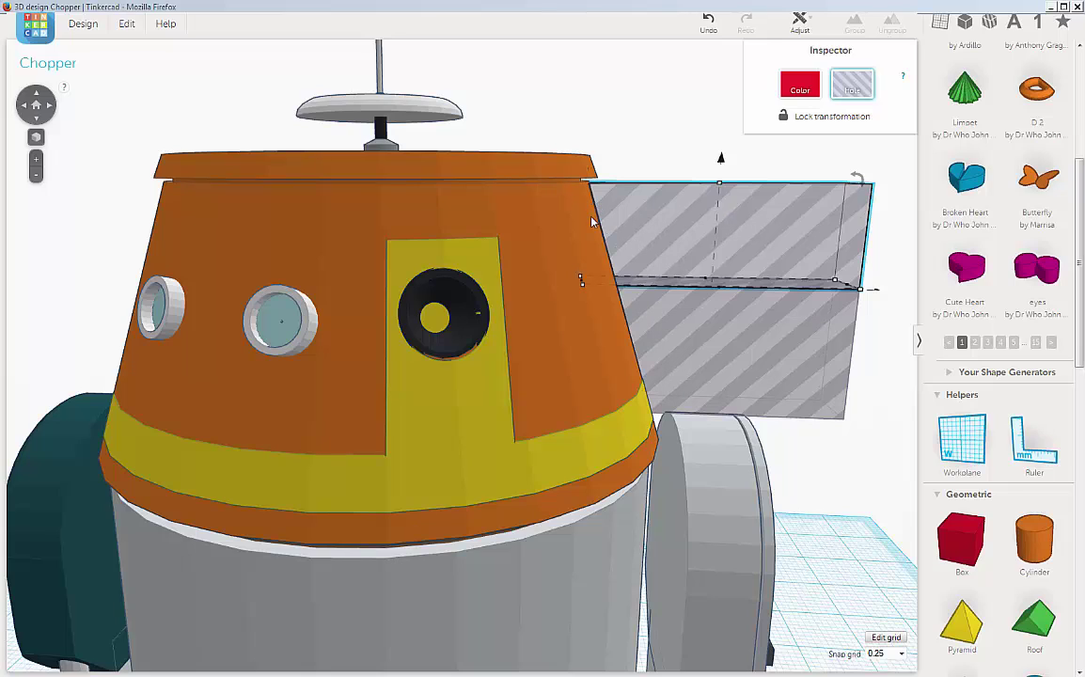
pyautogui.moveTo(594, 205); pyautogui.dragTo(555, 222, button='right')
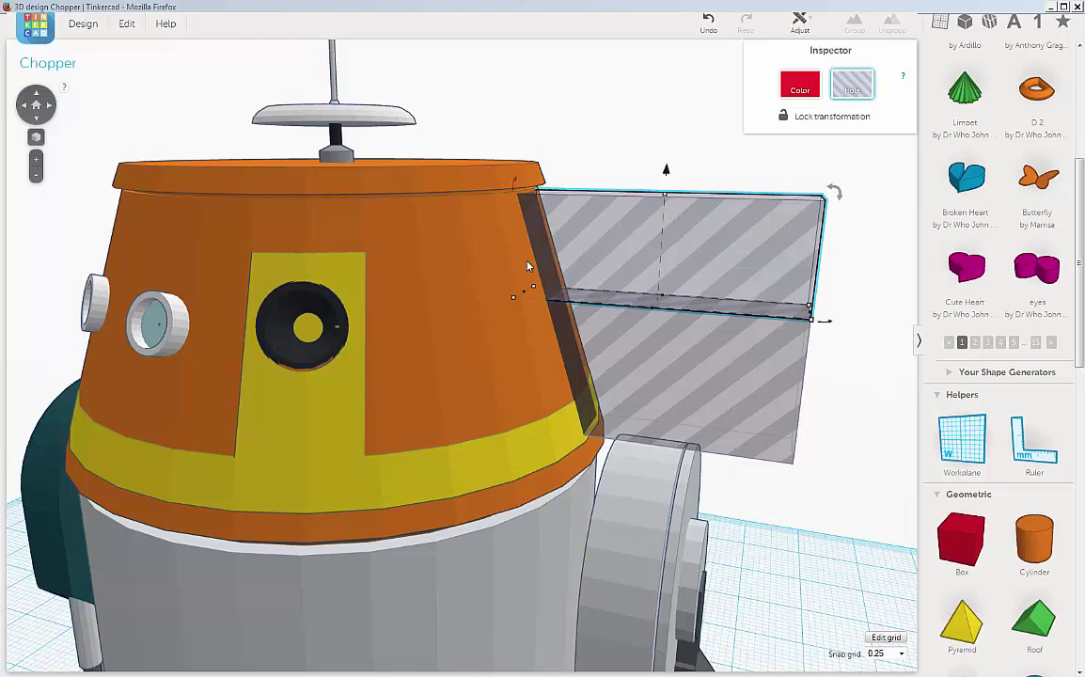
pyautogui.moveTo(531, 272); pyautogui.dragTo(561, 267, button='right')
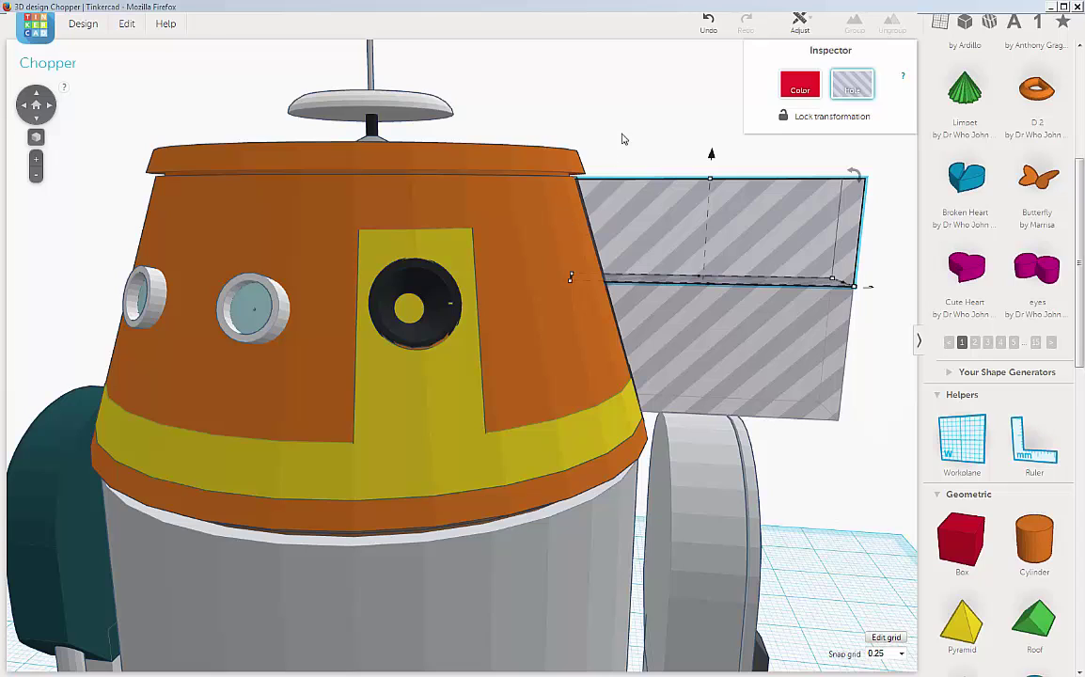
pyautogui.press('Escape')
pyautogui.click(485, 215)
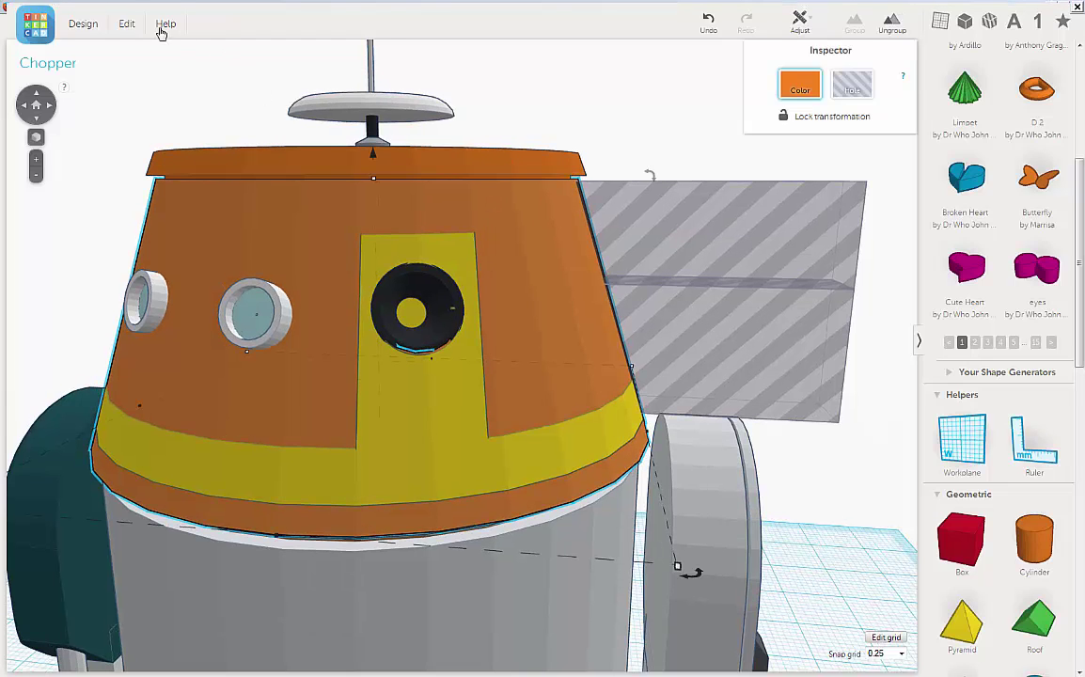
pyautogui.click(131, 28)
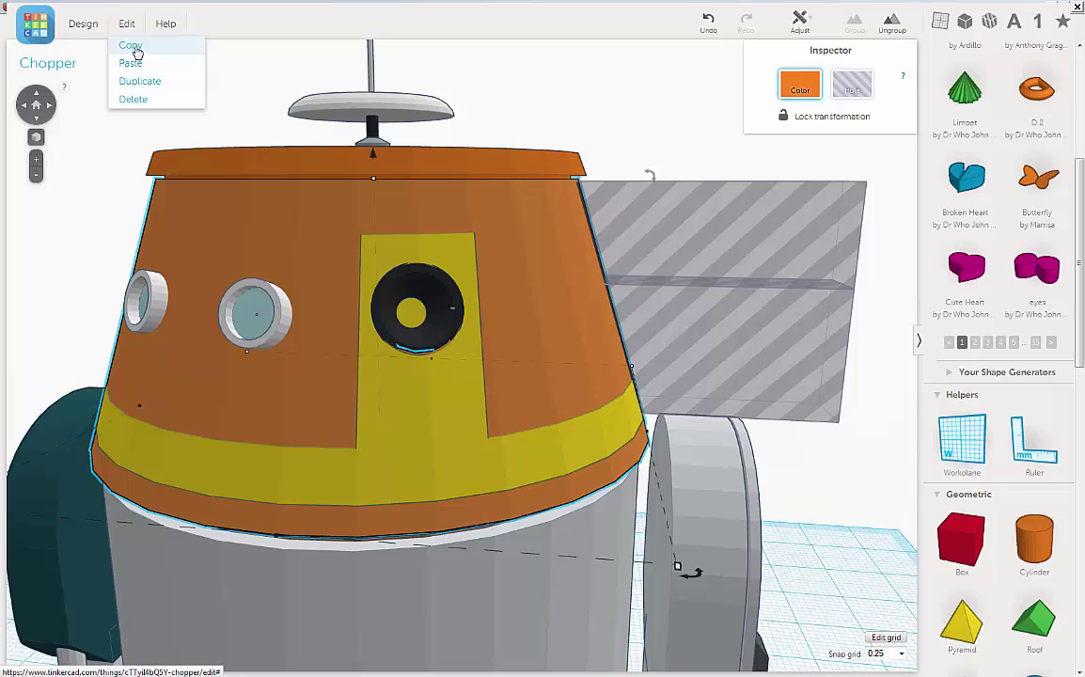
pyautogui.click(133, 46)
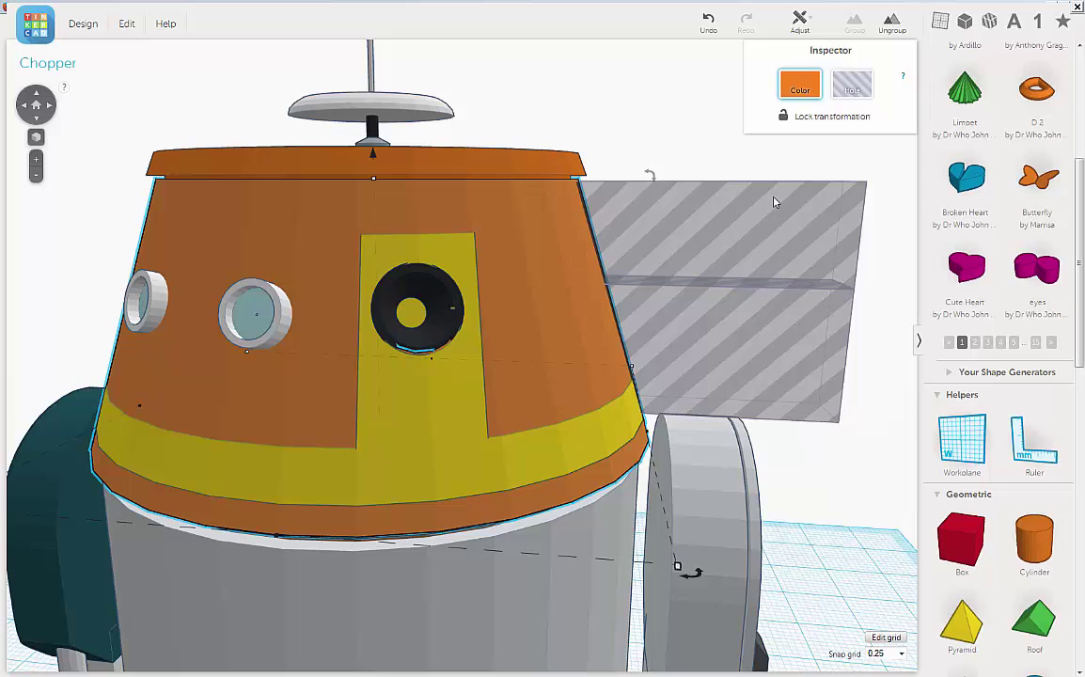
pyautogui.click(835, 200)
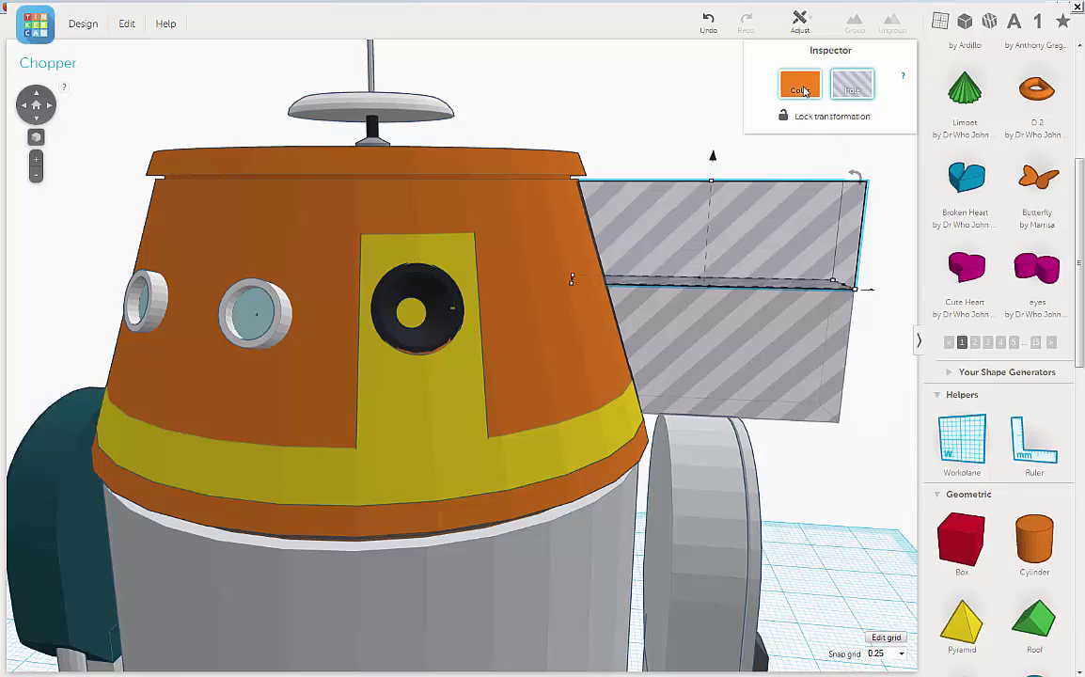
pyautogui.click(802, 88)
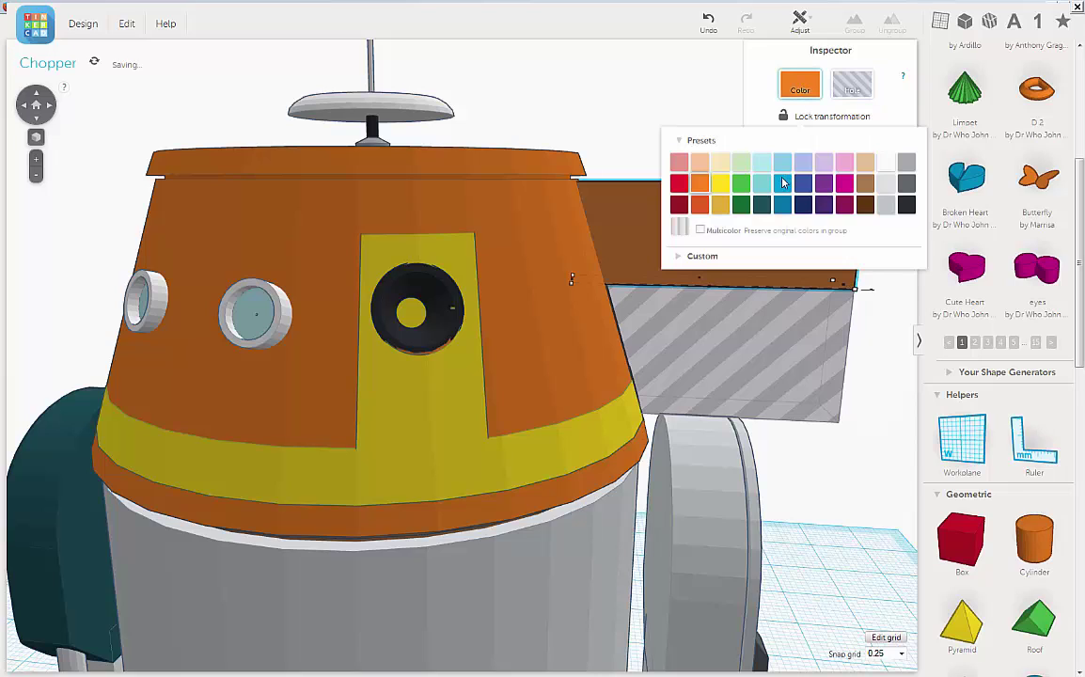
# Try cutting the orange upper block by grouping it with the head shell set as a hole, and undo both changes
pyautogui.click(160, 198)
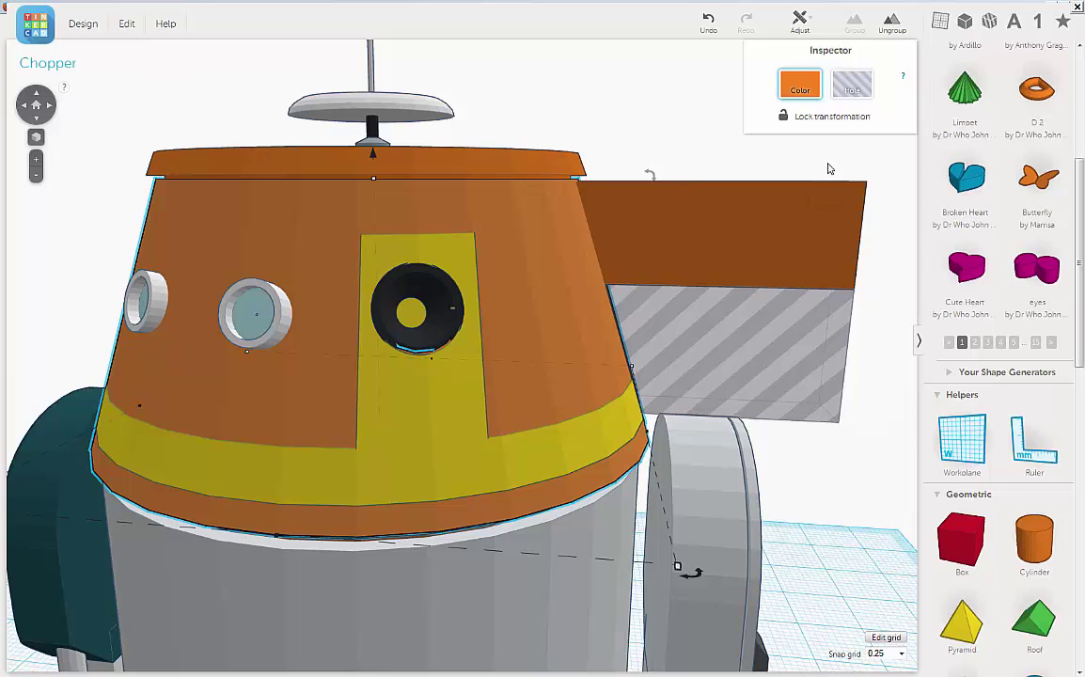
pyautogui.click(852, 86)
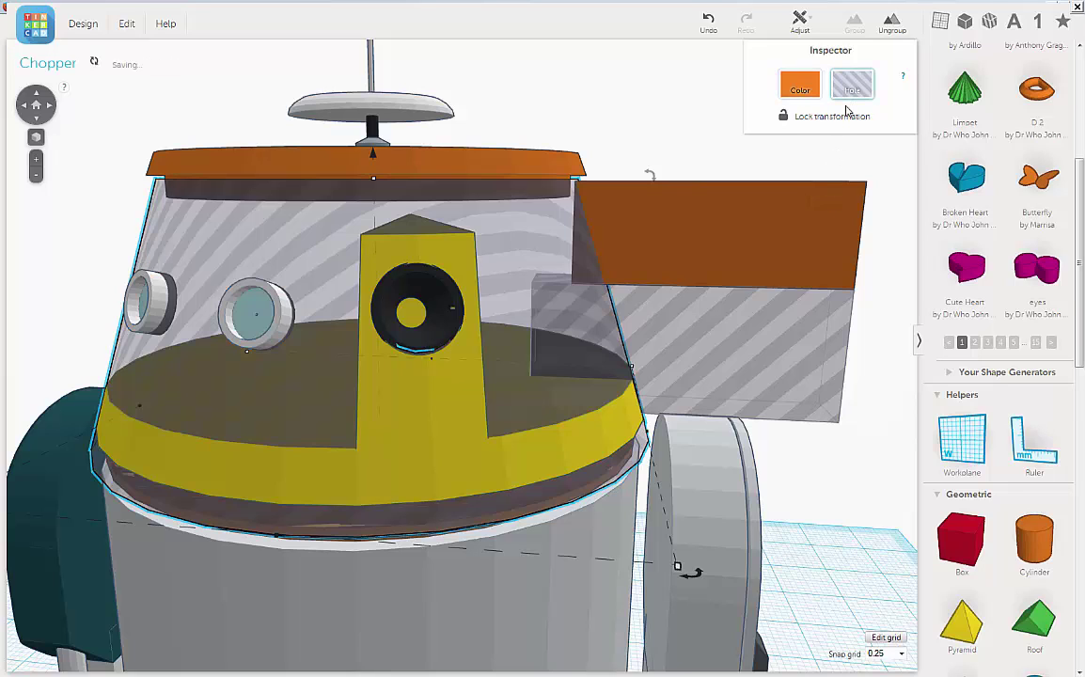
pyautogui.keyDown('shift'); pyautogui.click(805, 208); pyautogui.keyUp('shift')
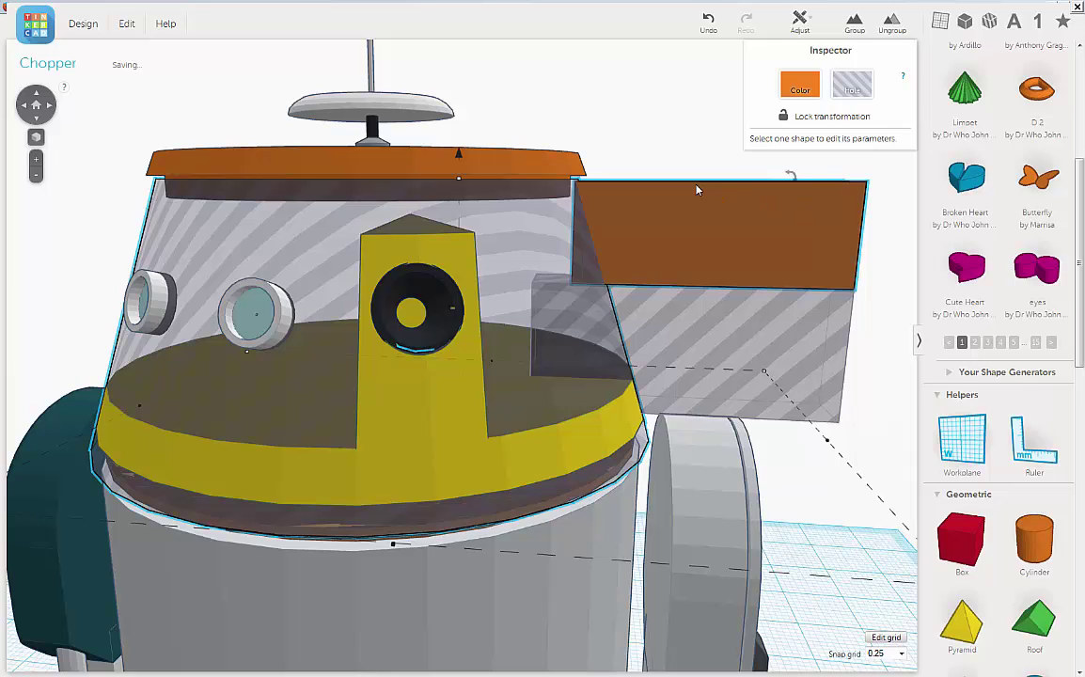
pyautogui.click(854, 22)
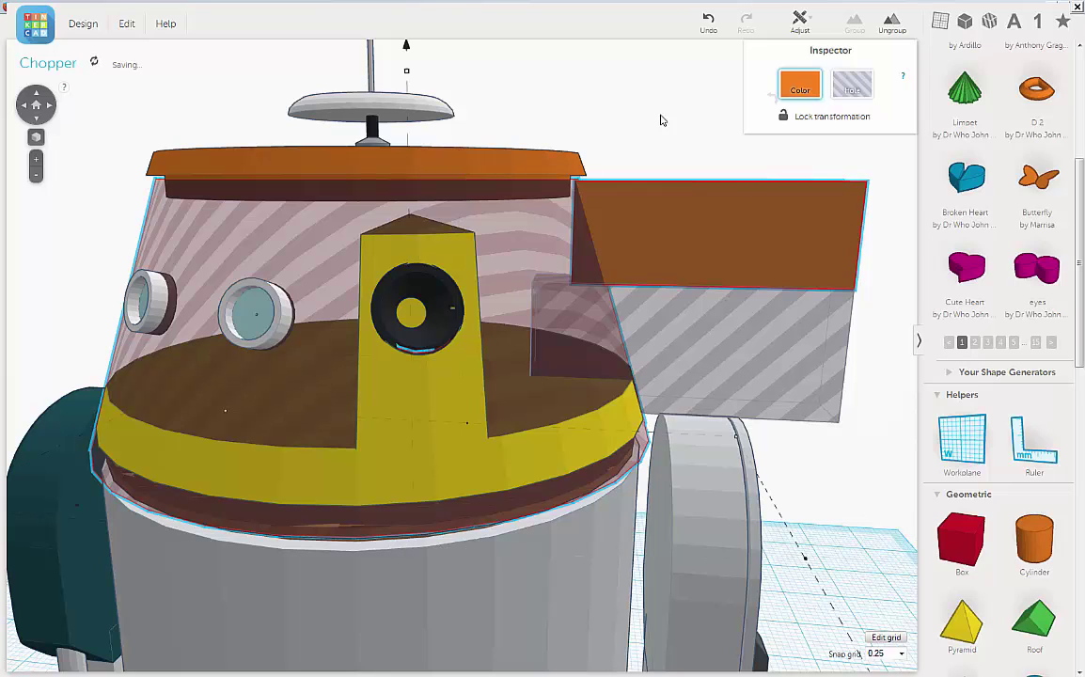
pyautogui.moveTo(663, 120)
pyautogui.mouseDown(button='right')
pyautogui.moveTo(680, 113)
pyautogui.moveTo(632, 113)
pyautogui.moveTo(653, 114)
pyautogui.mouseUp(button='right')
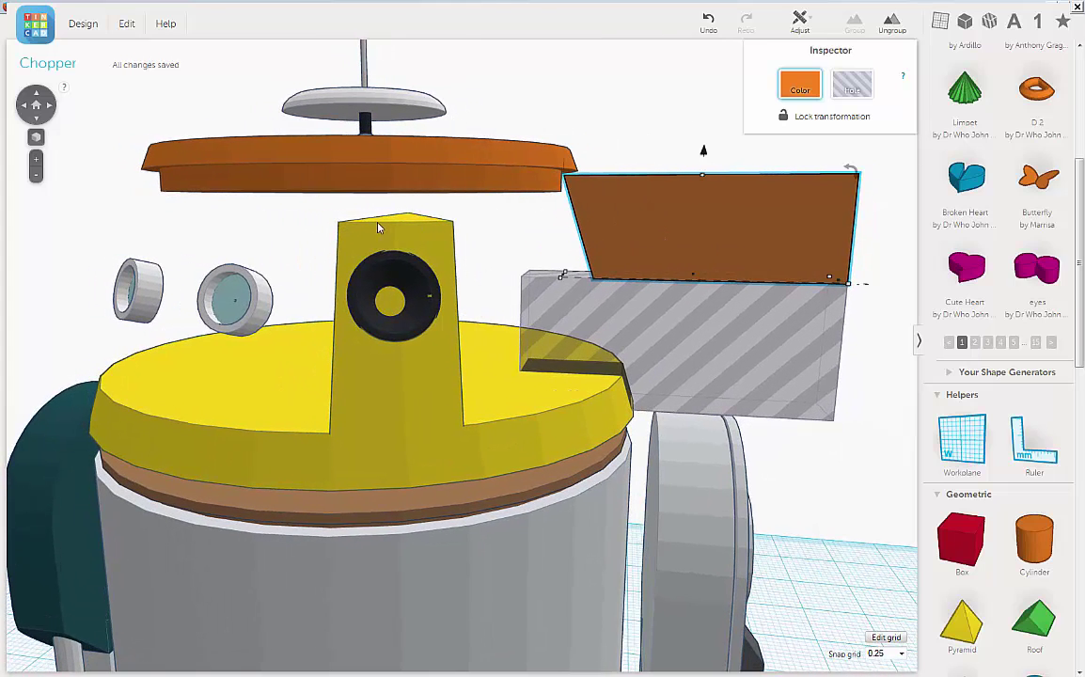
pyautogui.click(710, 19)
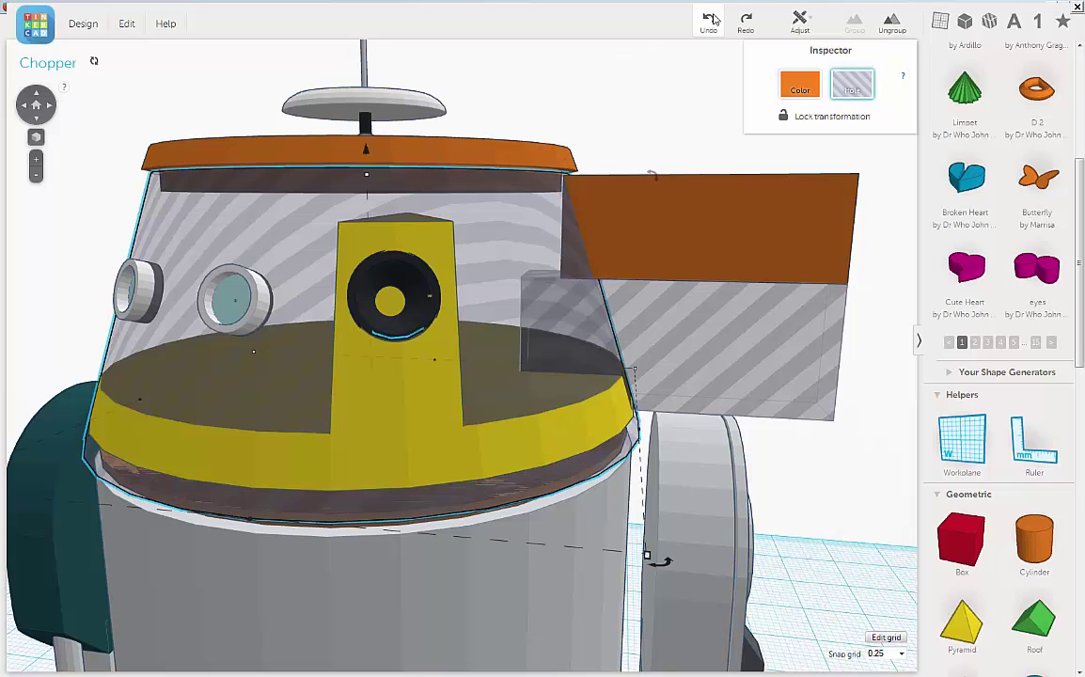
pyautogui.click(711, 19)
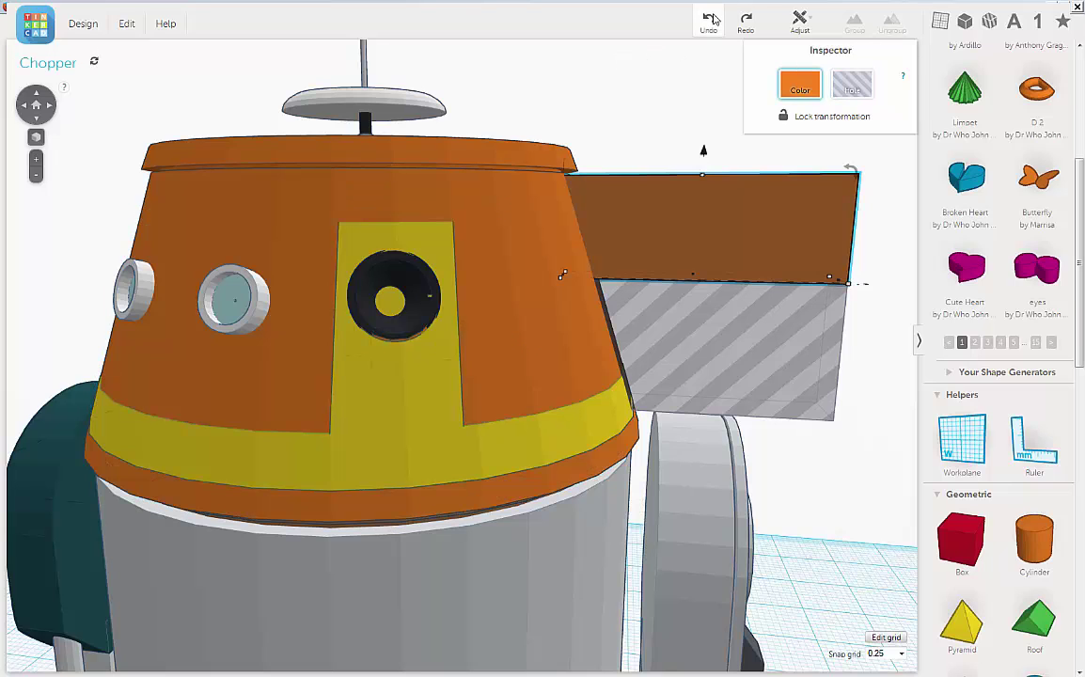
# Lift the orange head shell to check for a duplicate underneath, and undo the move
pyautogui.click(64, 184)
pyautogui.click(173, 199)
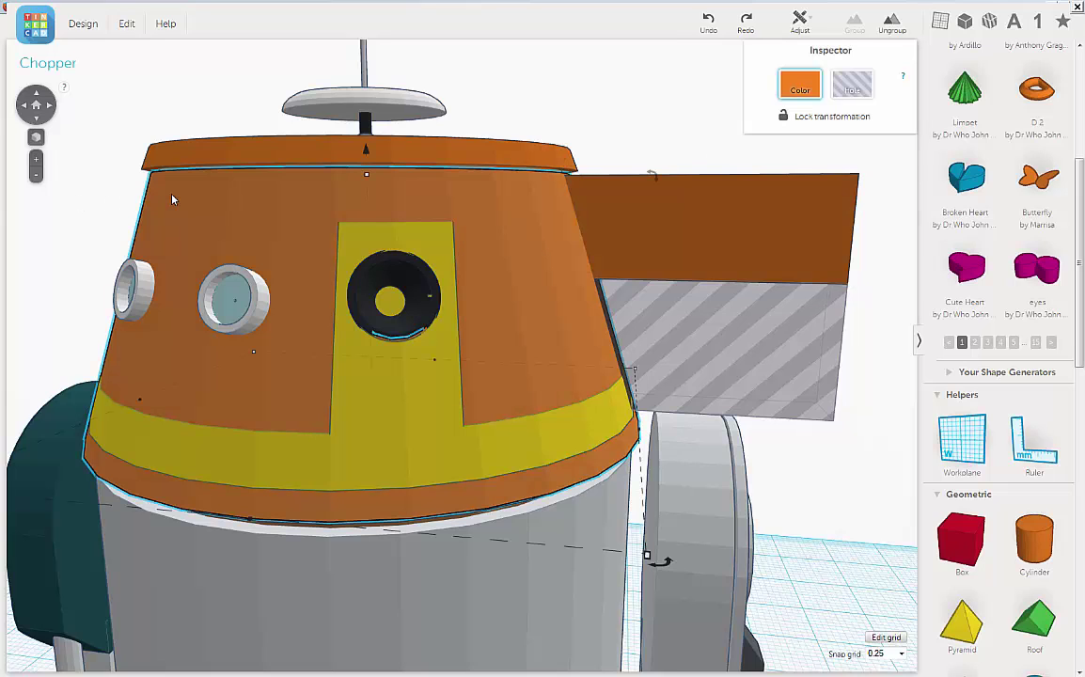
pyautogui.moveTo(373, 152); pyautogui.dragTo(405, 68)
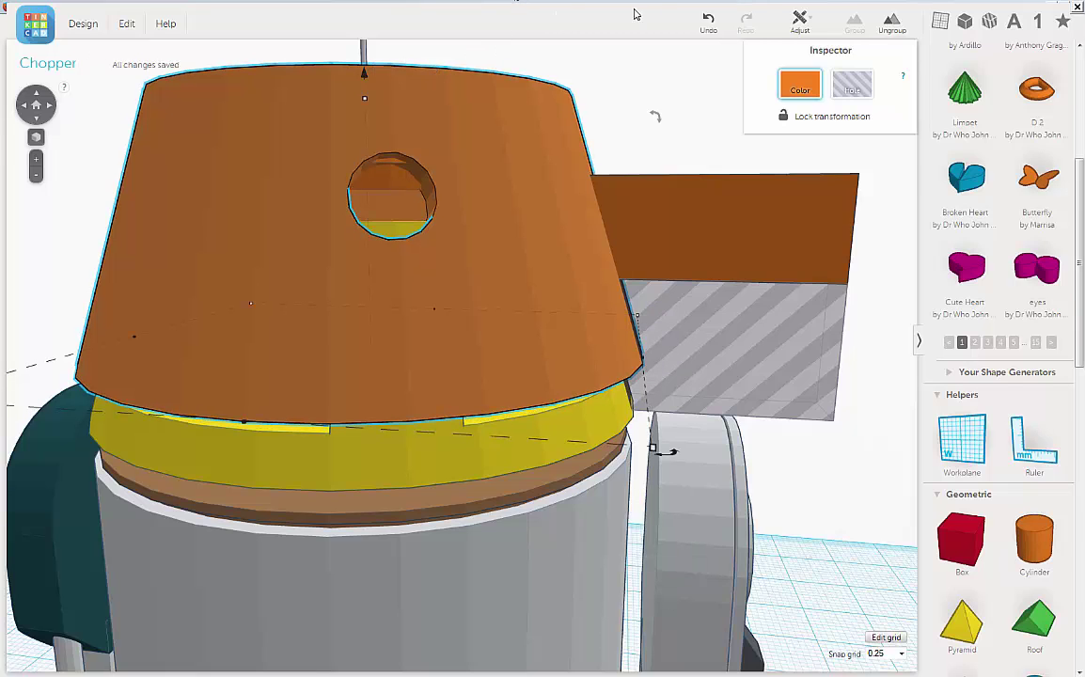
pyautogui.moveTo(723, 33)
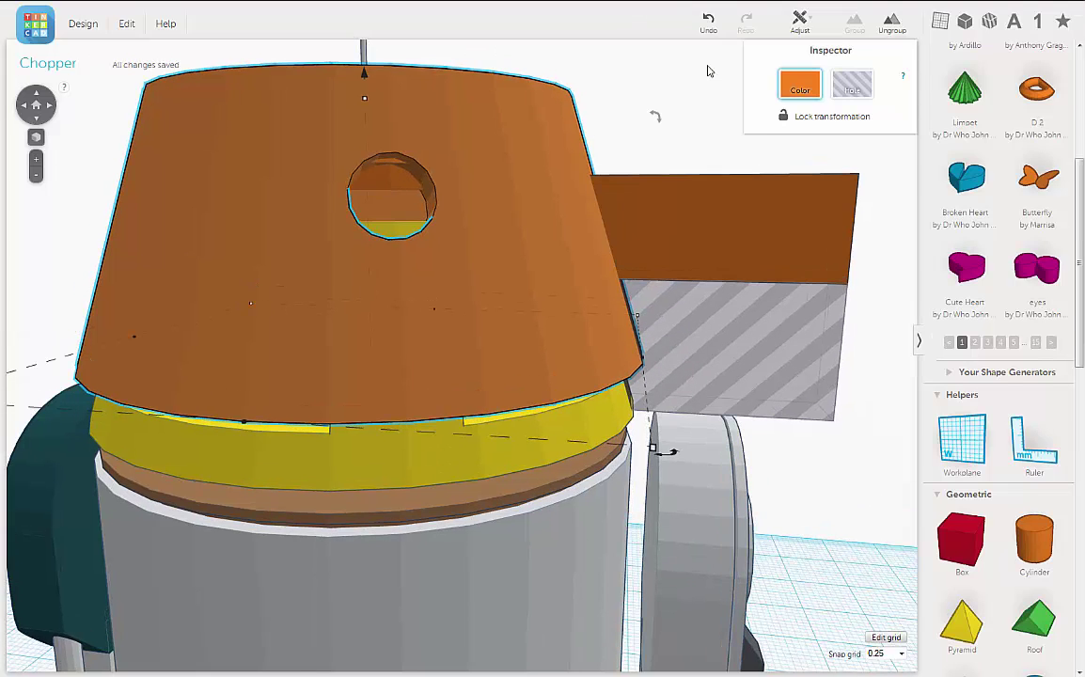
pyautogui.click(709, 70)
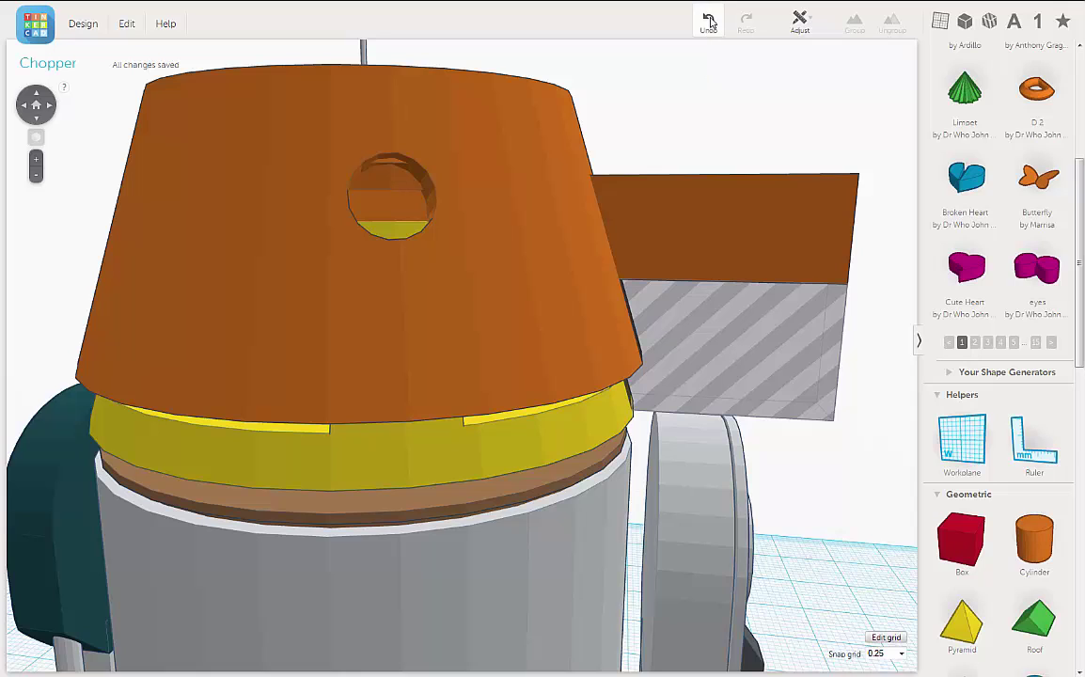
pyautogui.click(708, 21)
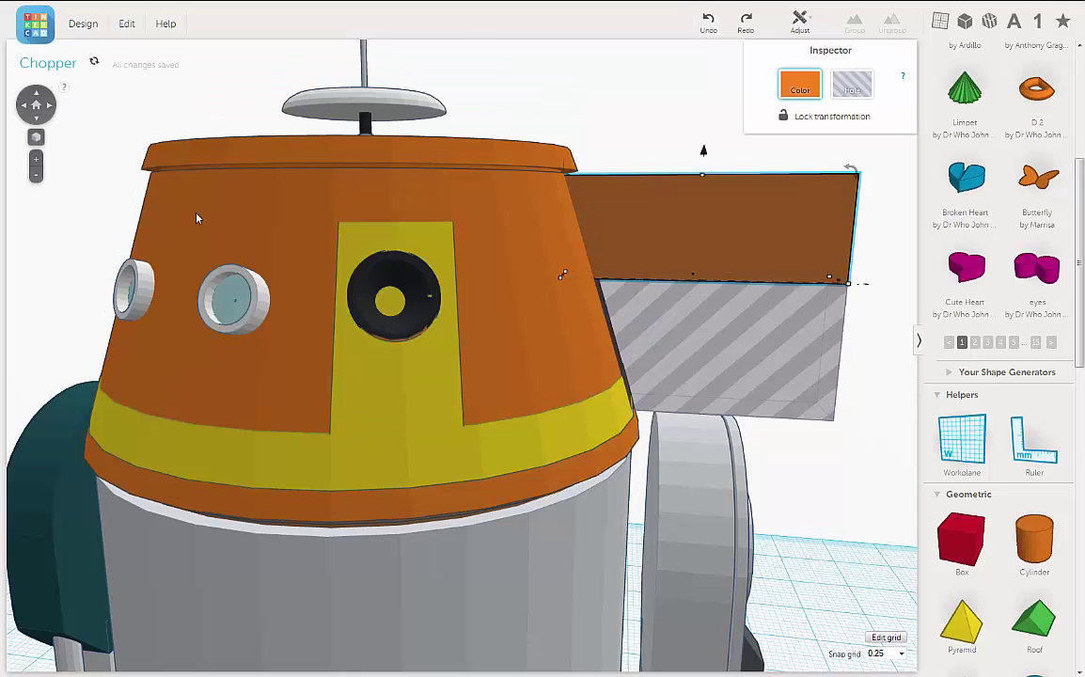
# Duplicate the orange head shell, set the duplicate as a hole and group it with the orange upper block
pyautogui.click(130, 26)
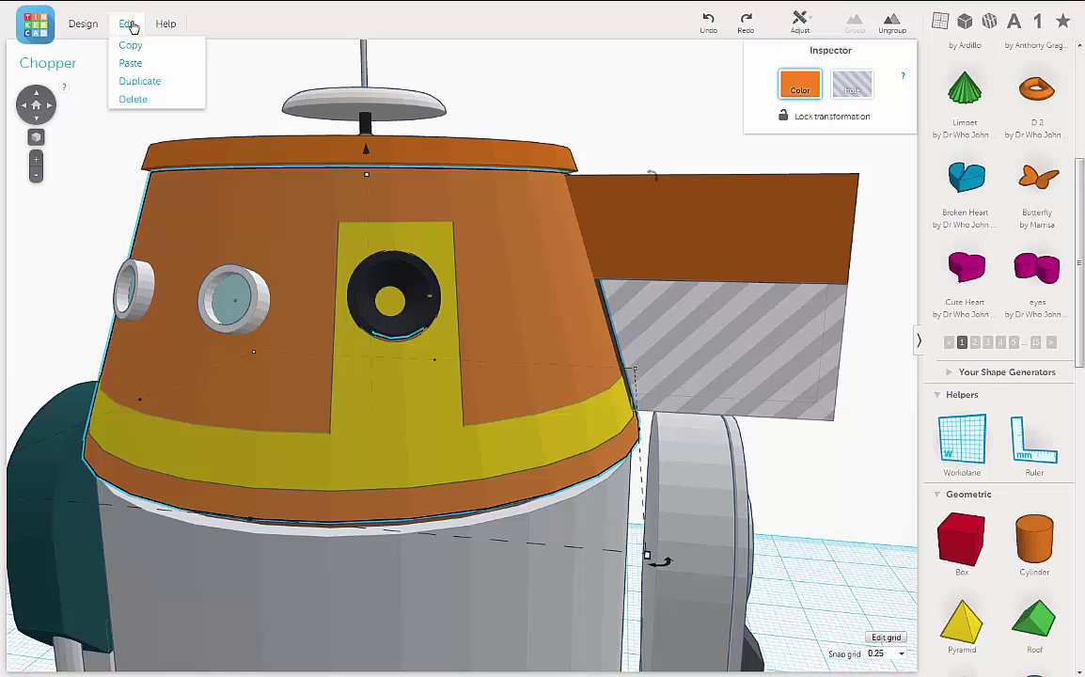
pyautogui.click(135, 82)
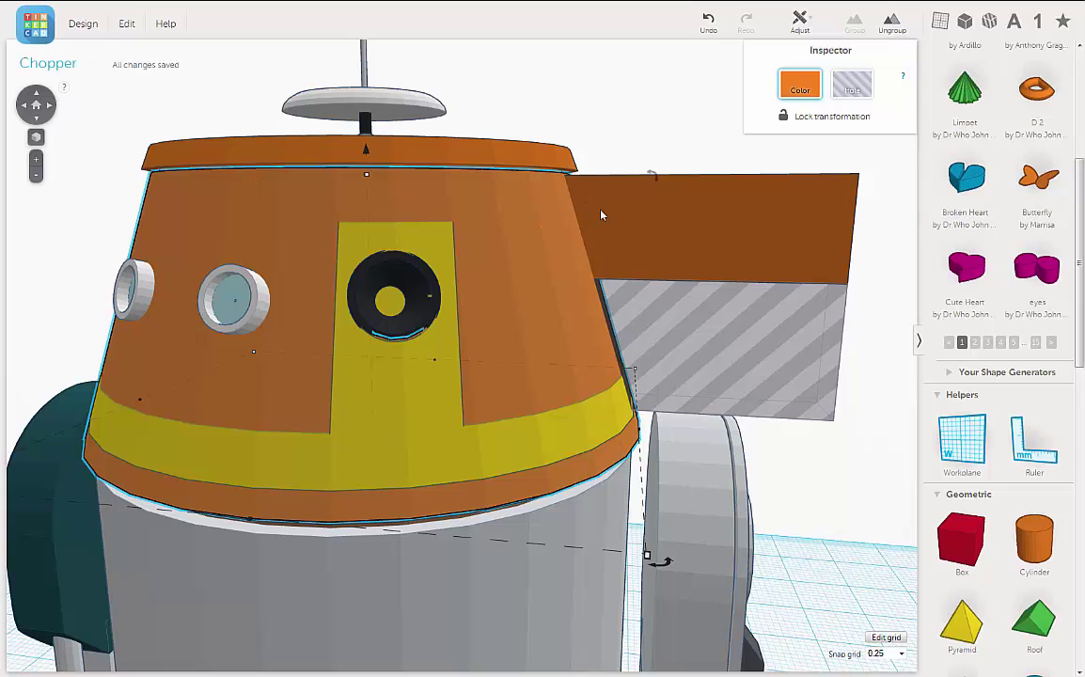
pyautogui.click(851, 85)
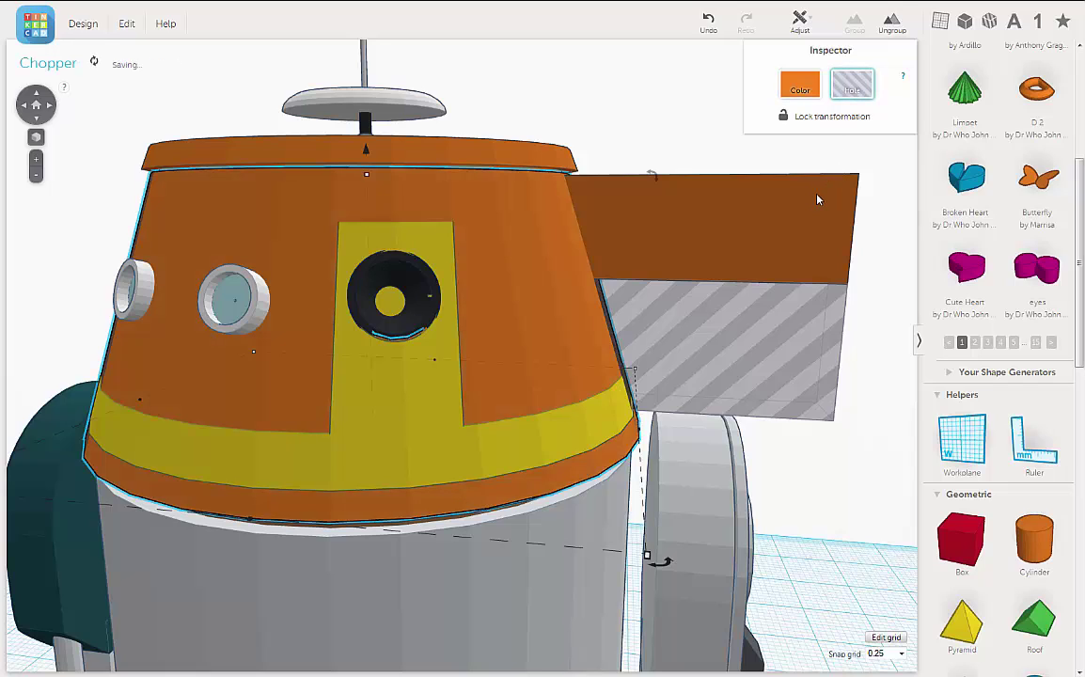
pyautogui.keyDown('shift'); pyautogui.click(818, 199); pyautogui.keyUp('shift')
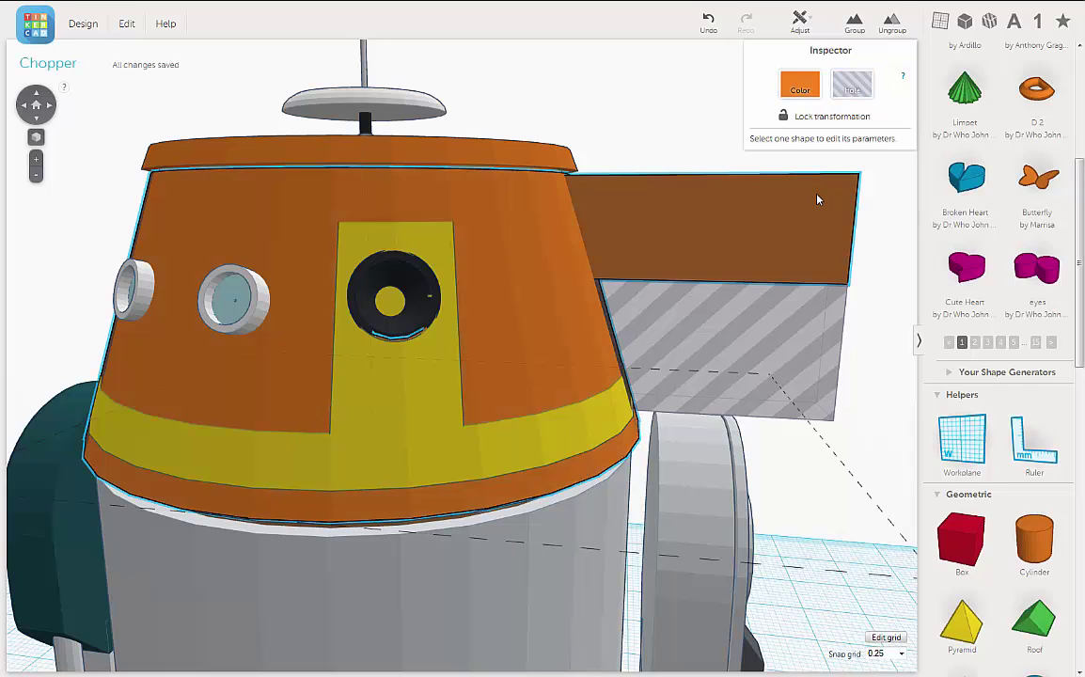
pyautogui.click(854, 18)
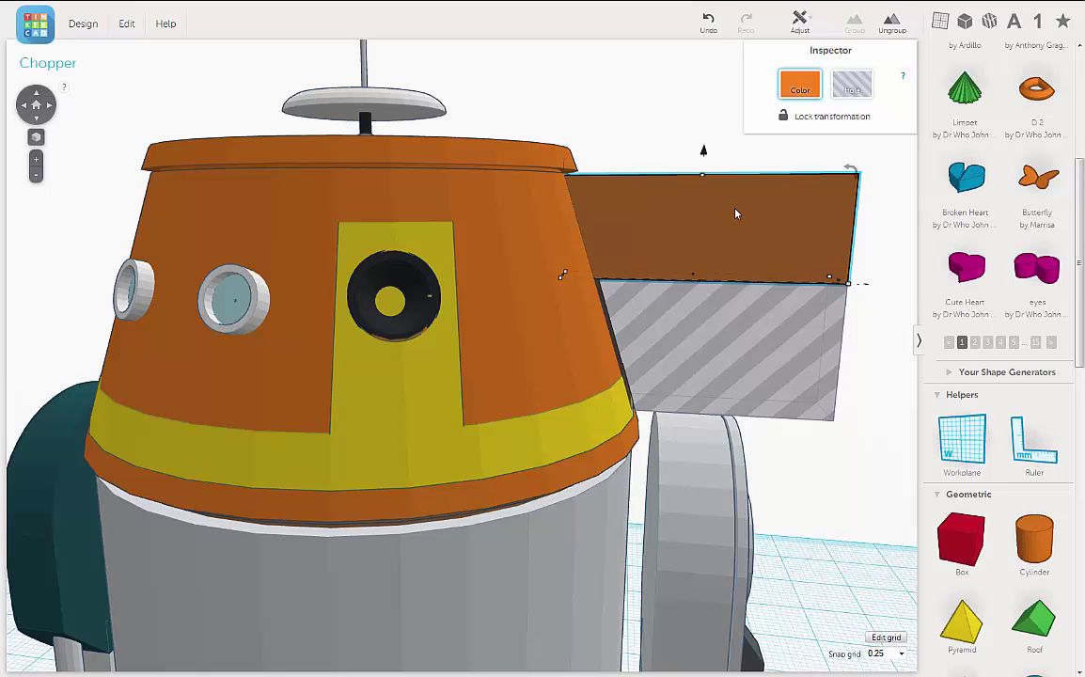
# Move the trimmed upper block outward from the head to expose its slanted inner face
pyautogui.press('Right')
pyautogui.press('Right')
pyautogui.press('Right')
pyautogui.press('Right')
pyautogui.press('Right')
pyautogui.press('Right')
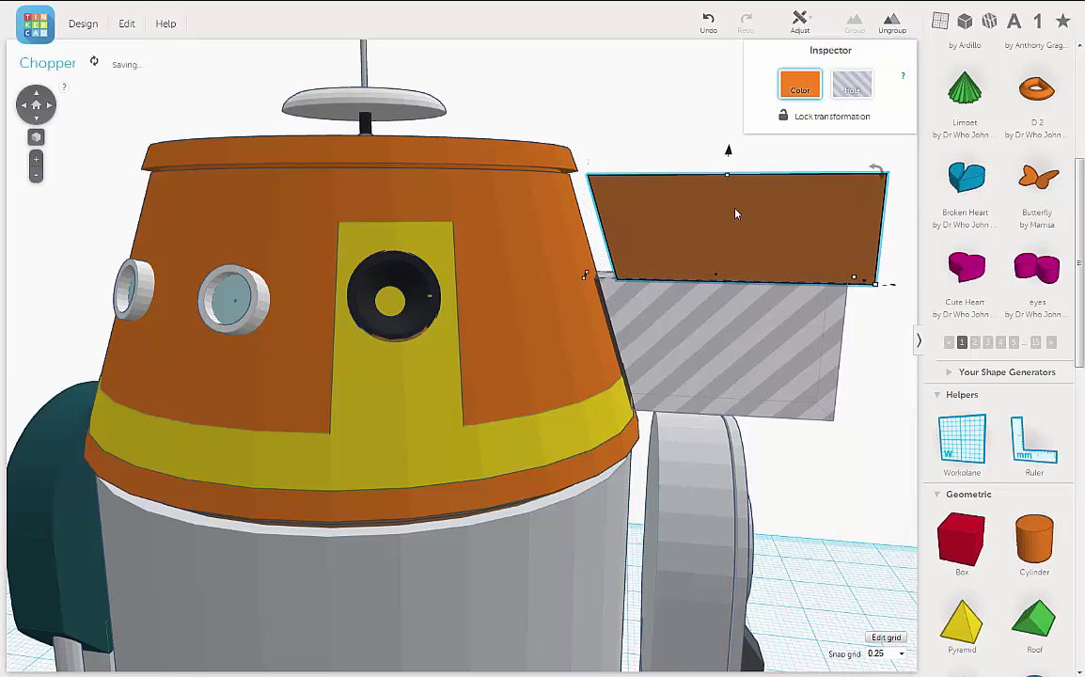
pyautogui.press('Right')
pyautogui.press('Right')
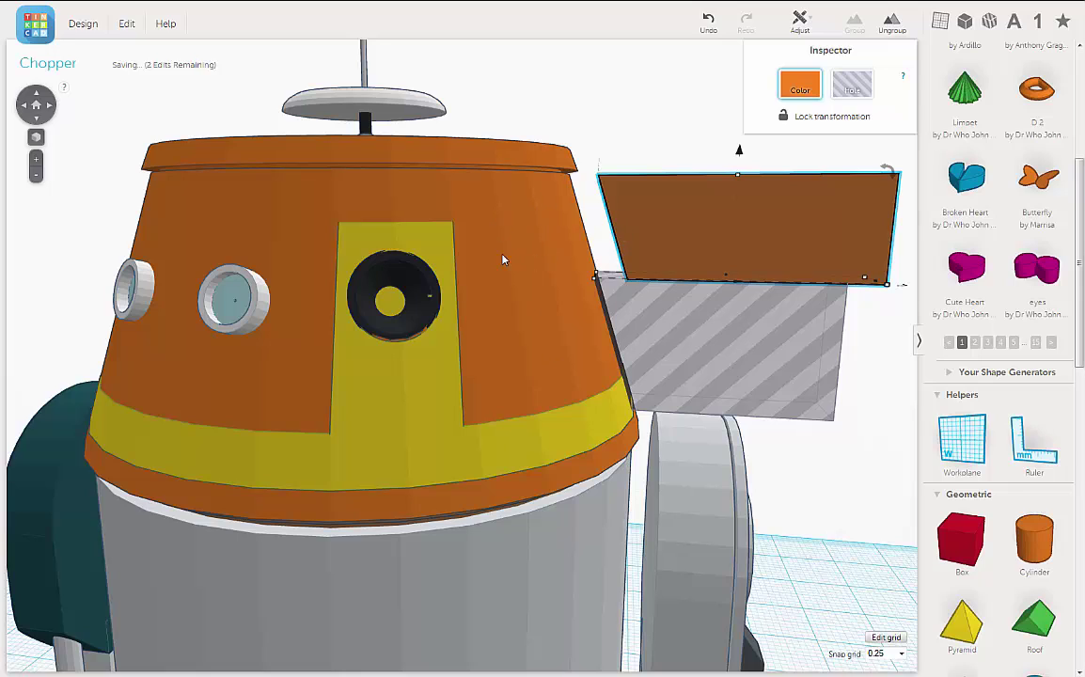
# Move the trimmed upper block back inward so it sits flush against the head
pyautogui.click(710, 23)
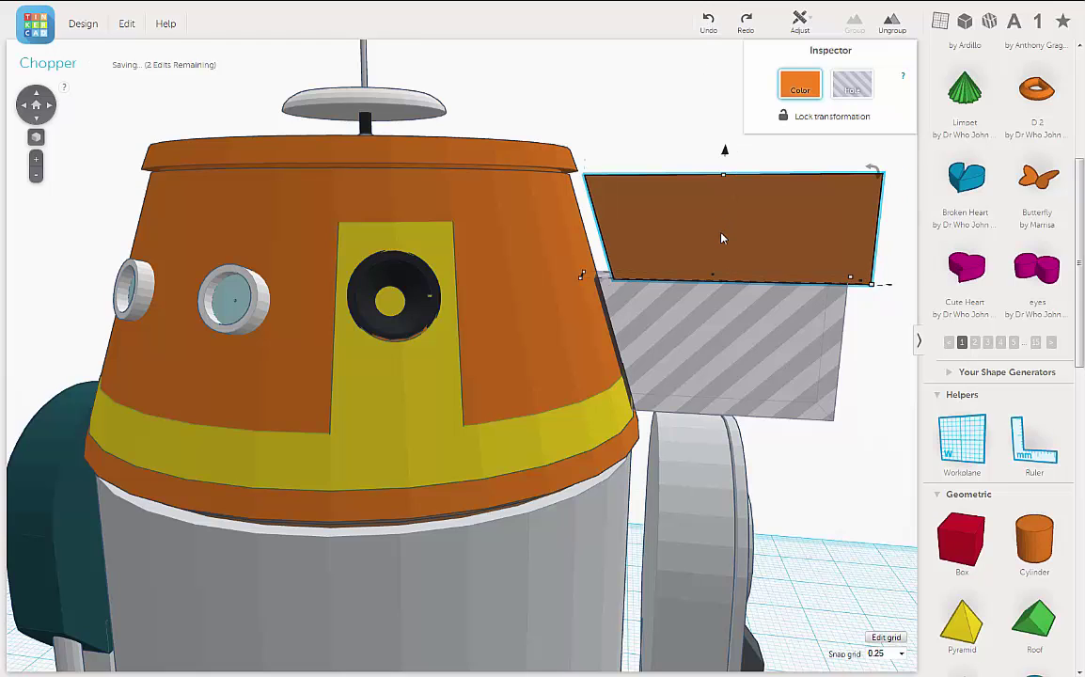
pyautogui.moveTo(715, 227); pyautogui.dragTo(668, 209, button='right')
pyautogui.press('Left')
pyautogui.press('Left')
pyautogui.press('Left')
pyautogui.press('Left')
pyautogui.press('Left')
pyautogui.press('Left')
pyautogui.press('Left')
pyautogui.press('Left')
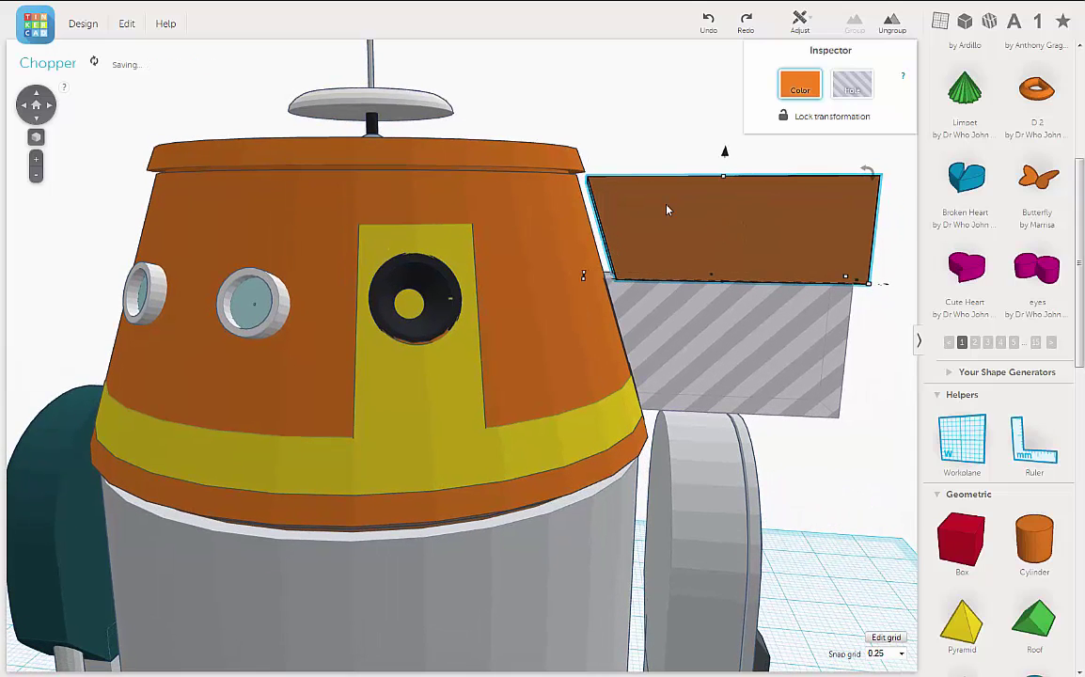
pyautogui.press('Left')
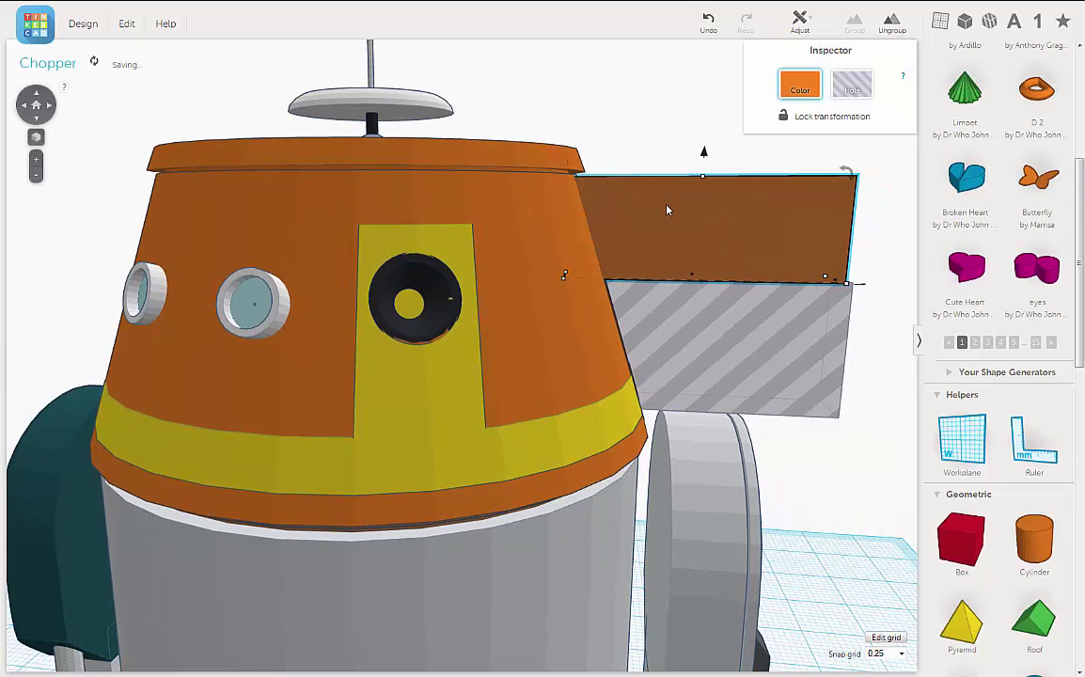
# Turn the trimmed orange upper block beside the head into a hole
pyautogui.click(871, 87)
pyautogui.moveTo(673, 157)
pyautogui.mouseDown(button='right')
pyautogui.moveTo(661, 156)
pyautogui.moveTo(681, 148)
pyautogui.mouseUp(button='right')
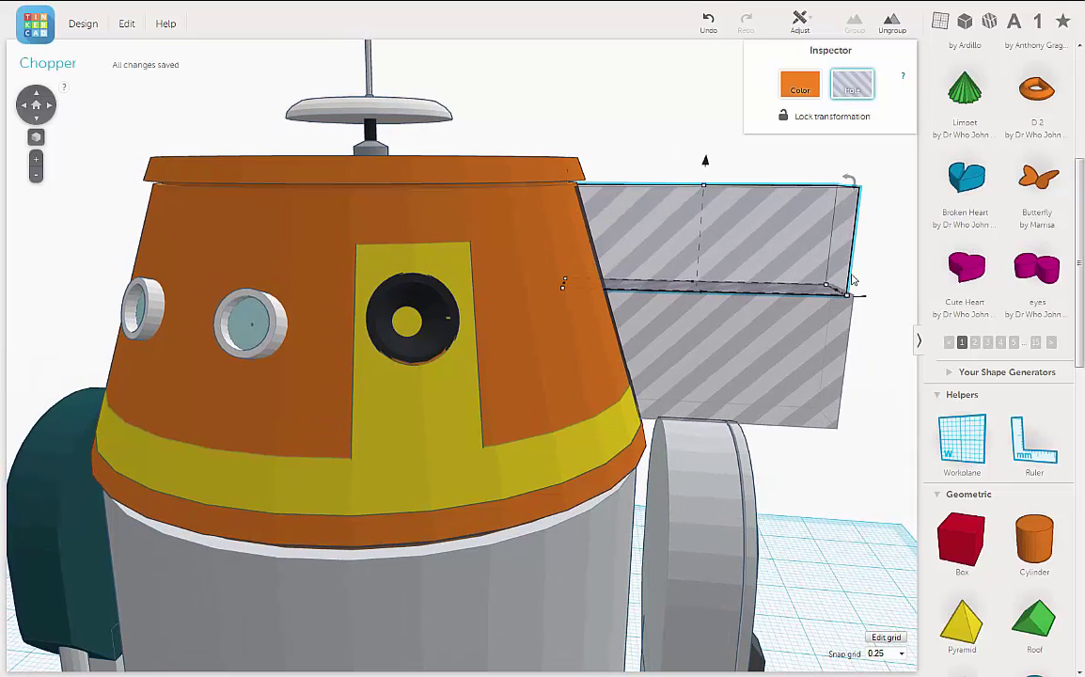
pyautogui.moveTo(773, 252); pyautogui.dragTo(838, 278, button='right')
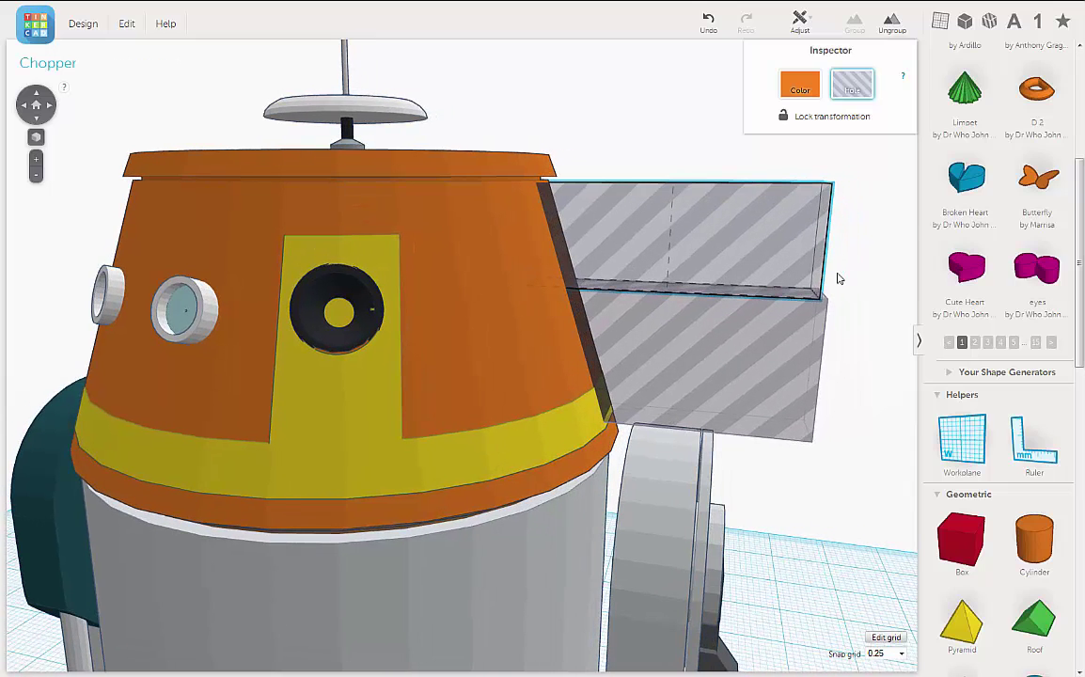
# Try grouping the upper hole block with the orange head shell, and undo the grouping
pyautogui.keyDown('shift'); pyautogui.click(471, 203); pyautogui.keyUp('shift')
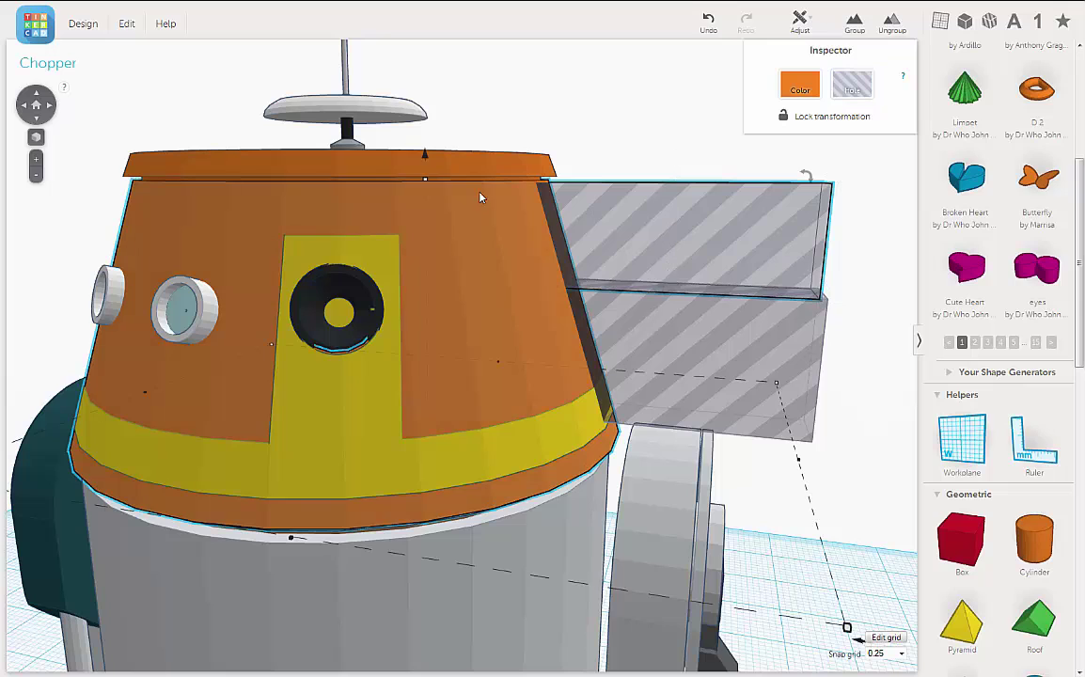
pyautogui.click(855, 26)
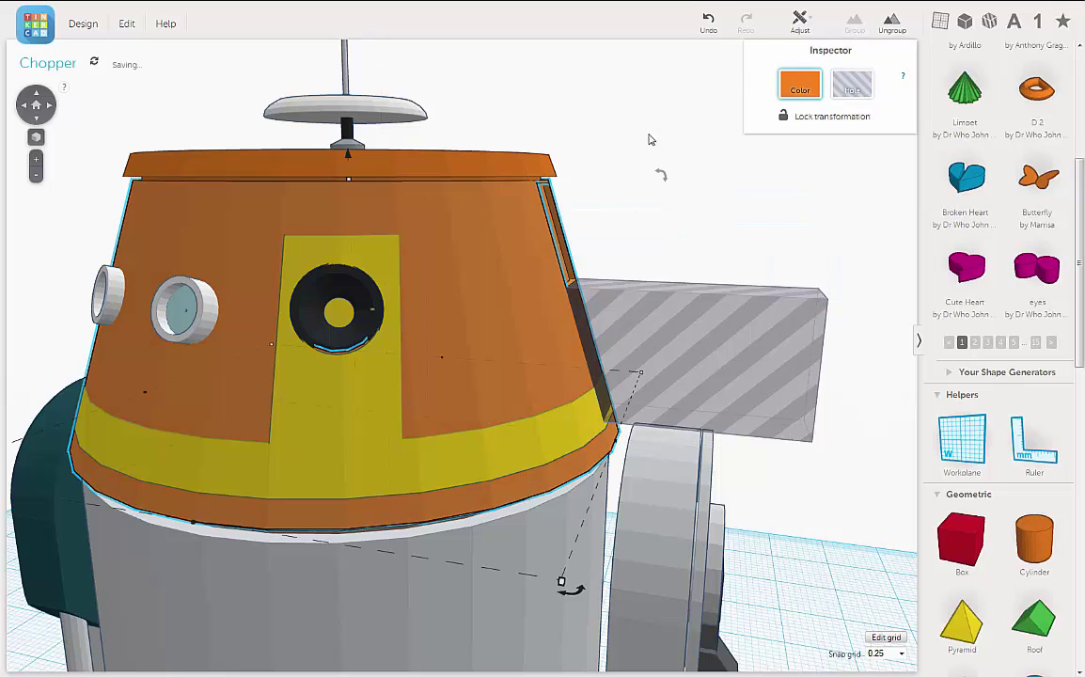
pyautogui.moveTo(649, 138)
pyautogui.mouseDown(button='right')
pyautogui.moveTo(572, 146)
pyautogui.moveTo(661, 150)
pyautogui.mouseUp(button='right')
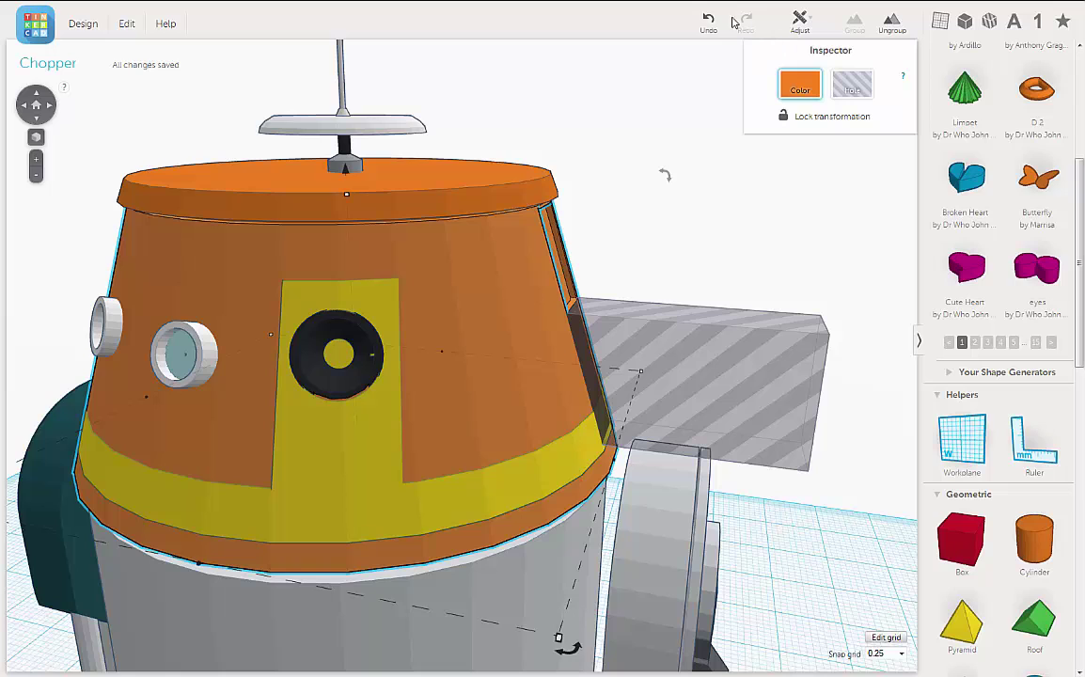
pyautogui.click(708, 21)
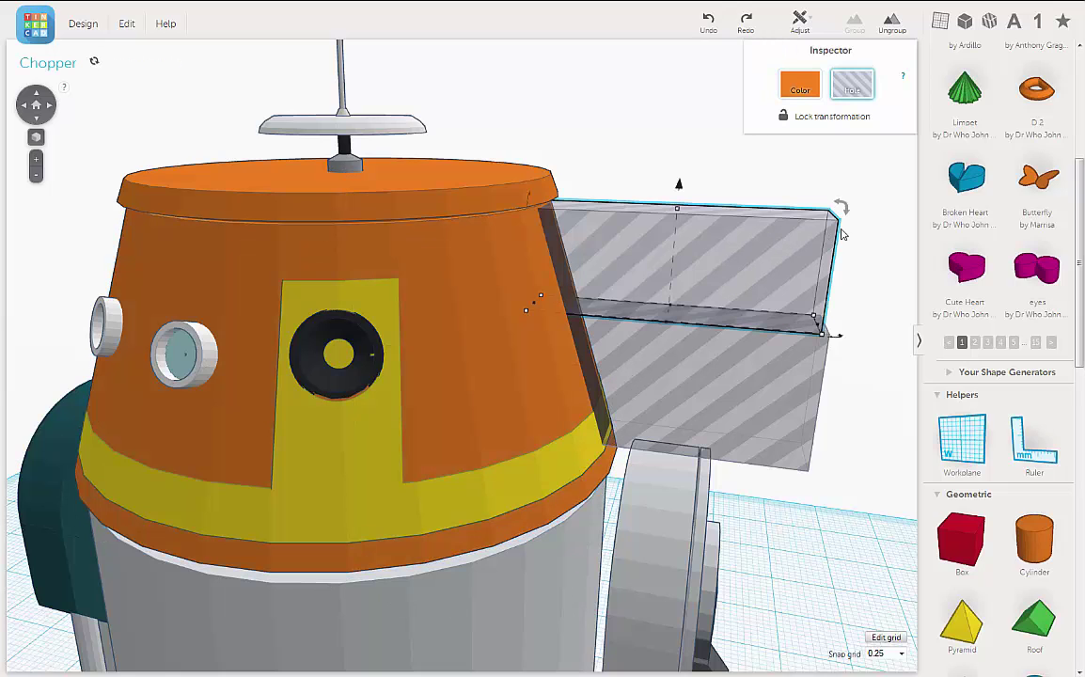
# Nudge the upper hole block two snap steps inward, deeper into the head
pyautogui.moveTo(881, 218); pyautogui.dragTo(855, 196, button='right')
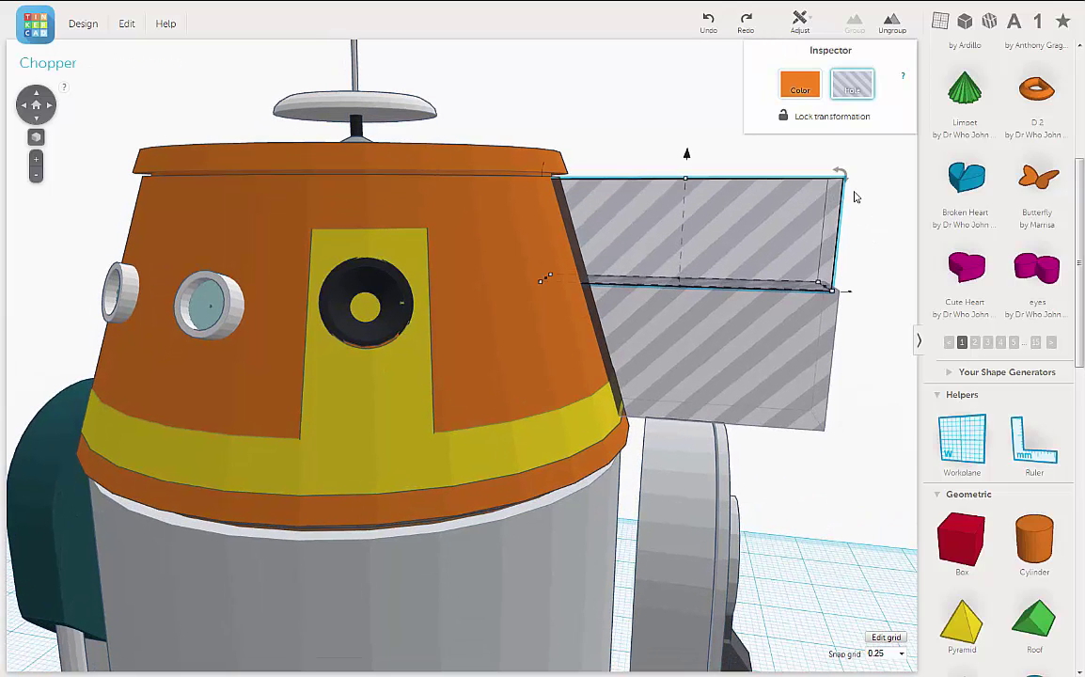
pyautogui.press('Left')
pyautogui.press('Left')
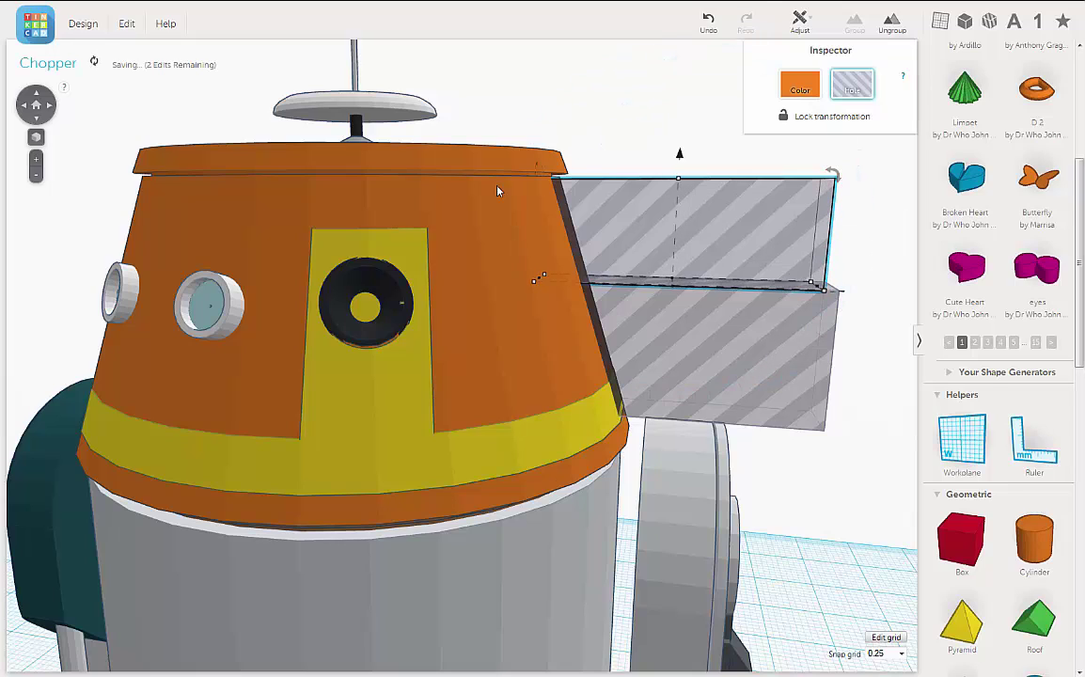
# Group the nudged upper hole block with the head shell, examine the recess up close, and undo the grouping
pyautogui.keyDown('shift'); pyautogui.click(174, 198); pyautogui.keyUp('shift')
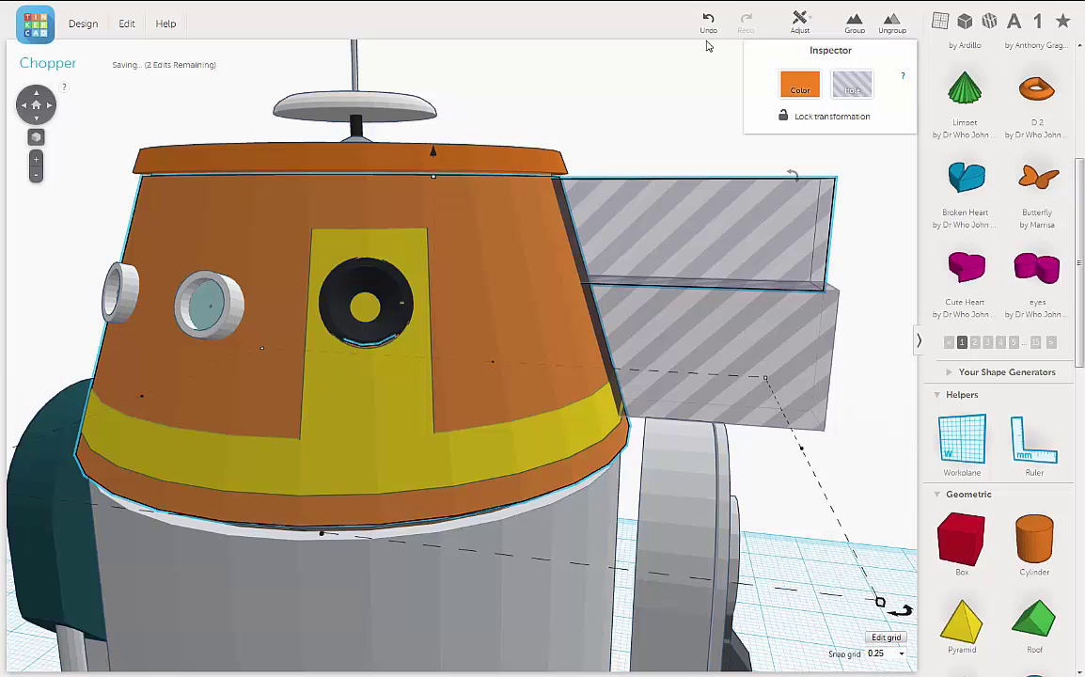
pyautogui.click(854, 24)
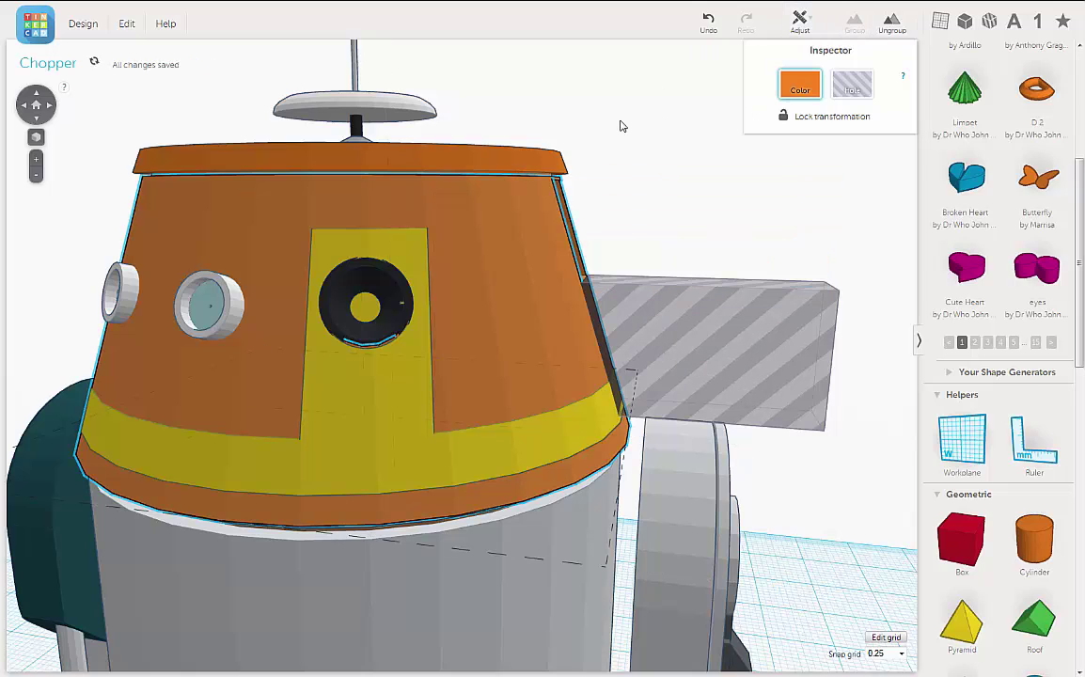
pyautogui.moveTo(622, 126); pyautogui.dragTo(402, 213, button='right')
pyautogui.click(403, 213)
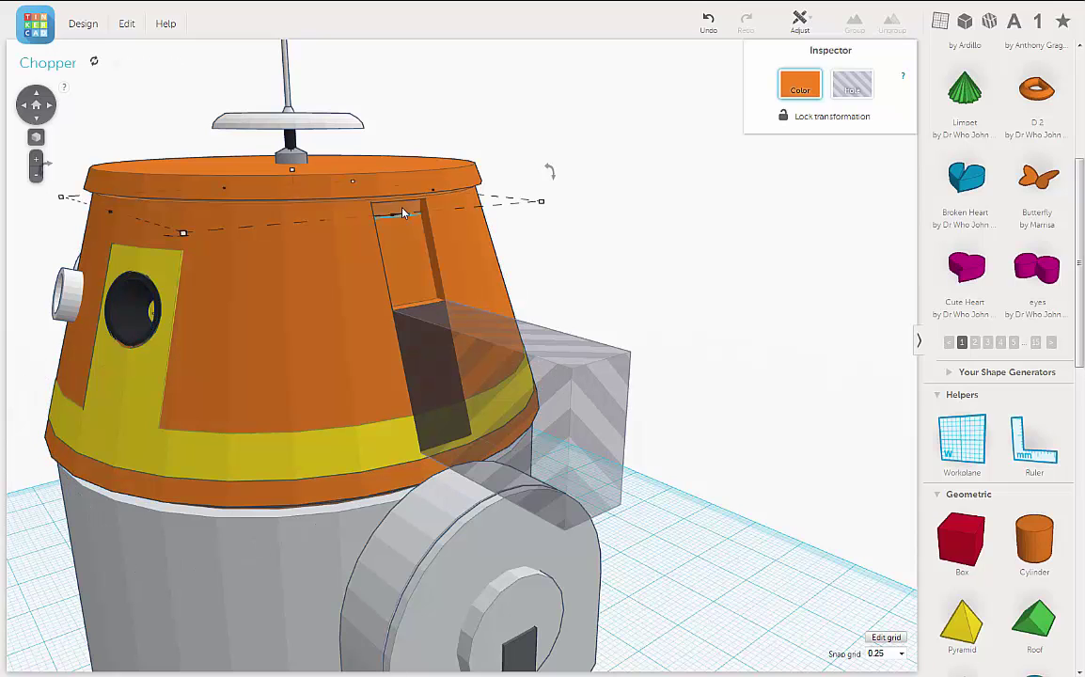
pyautogui.moveTo(588, 215); pyautogui.dragTo(597, 182, button='right')
pyautogui.scroll(5, 597, 181)
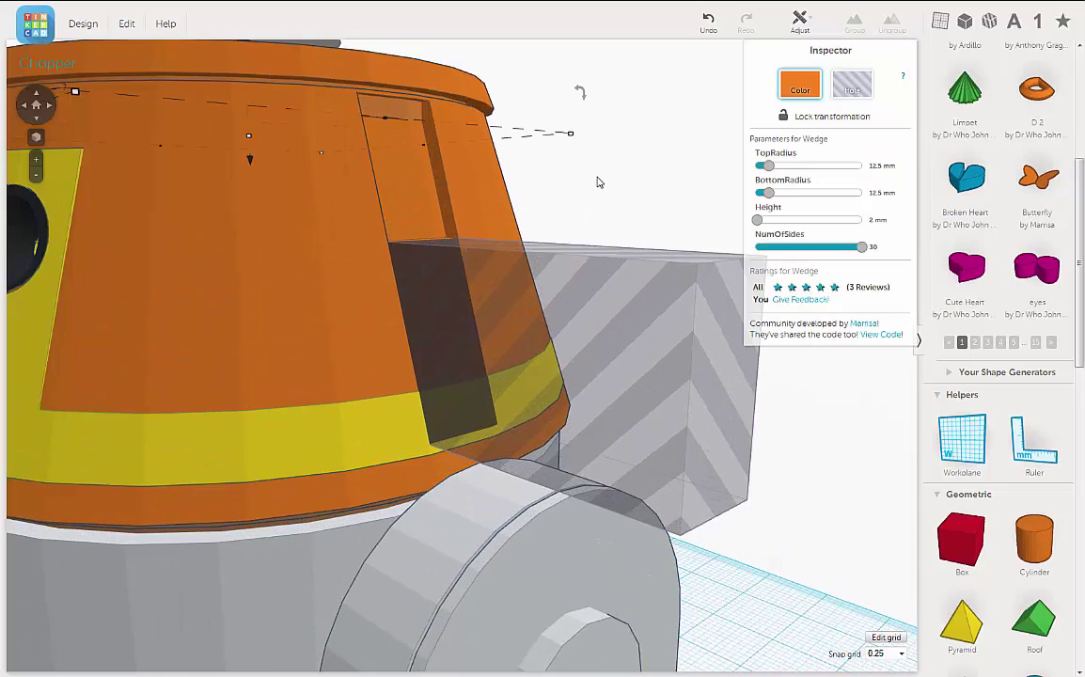
pyautogui.scroll(-2, 618, 214)
pyautogui.scroll(1, 461, 177)
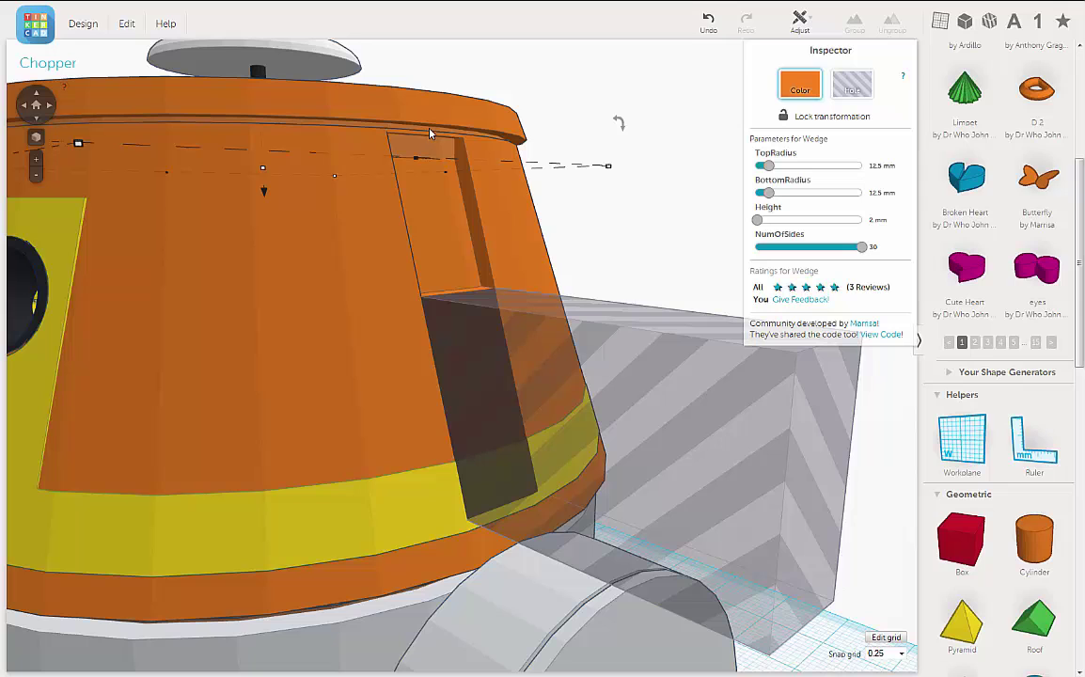
pyautogui.scroll(1, 617, 120)
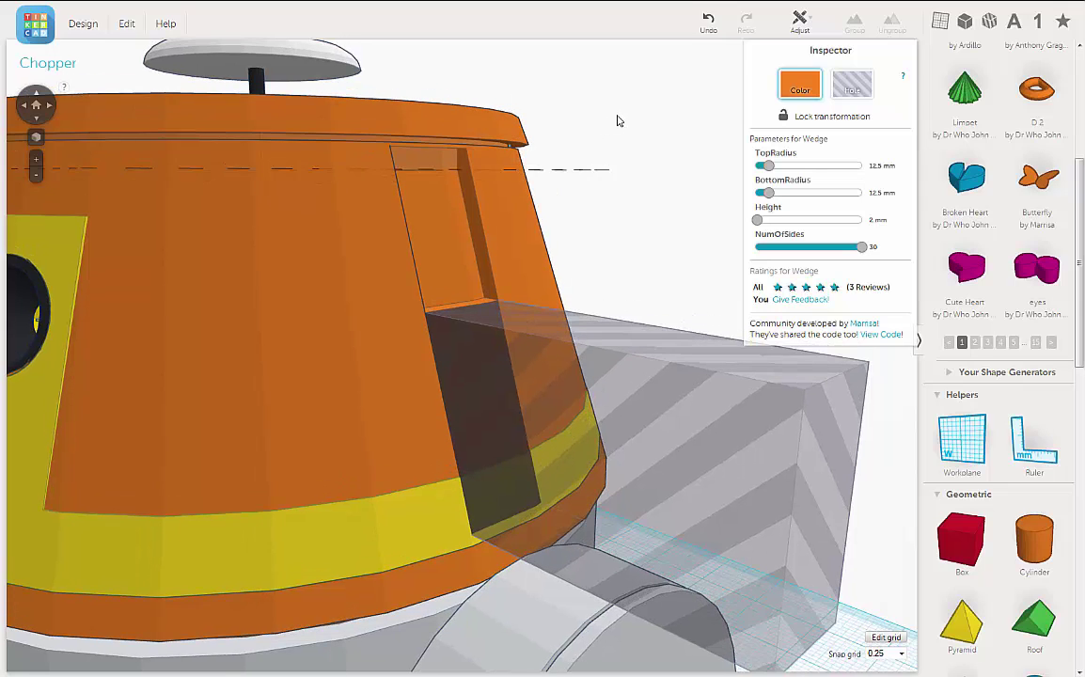
pyautogui.click(708, 23)
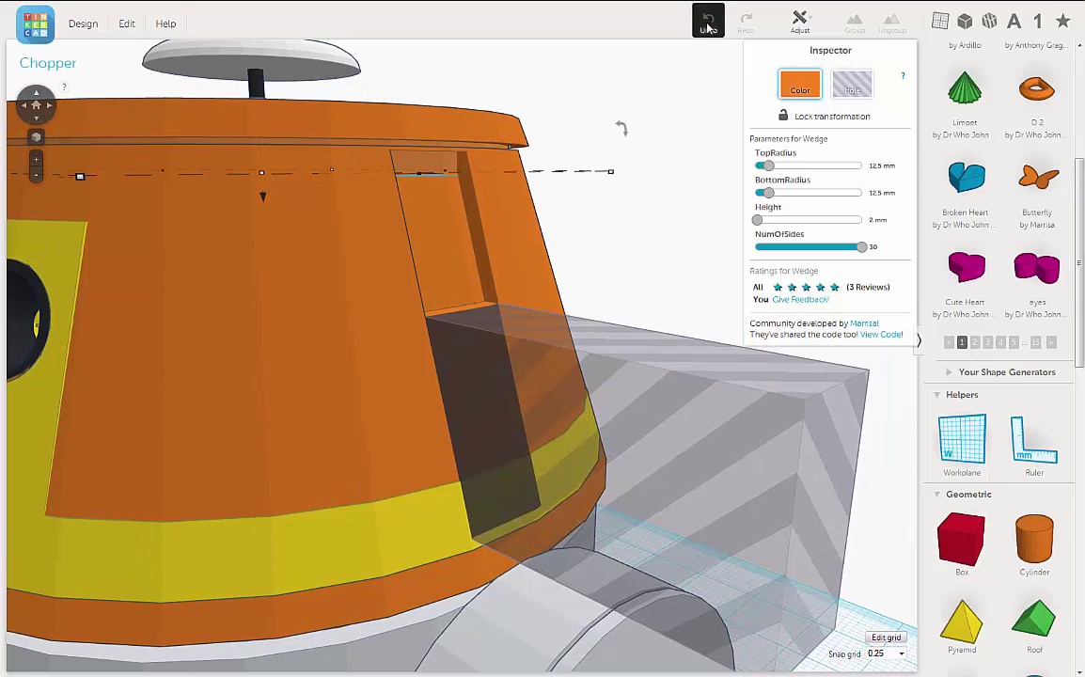
# Duplicate the upper and lower hole blocks together in place
pyautogui.scroll(-8, 632, 96)
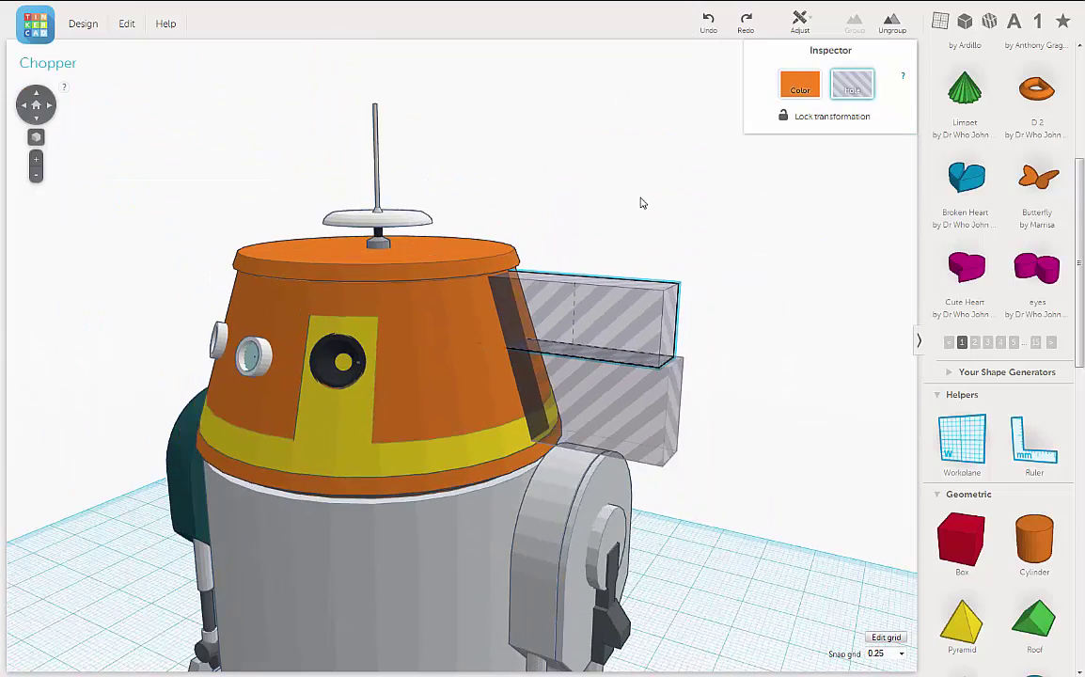
pyautogui.moveTo(641, 203); pyautogui.dragTo(693, 203, button='right')
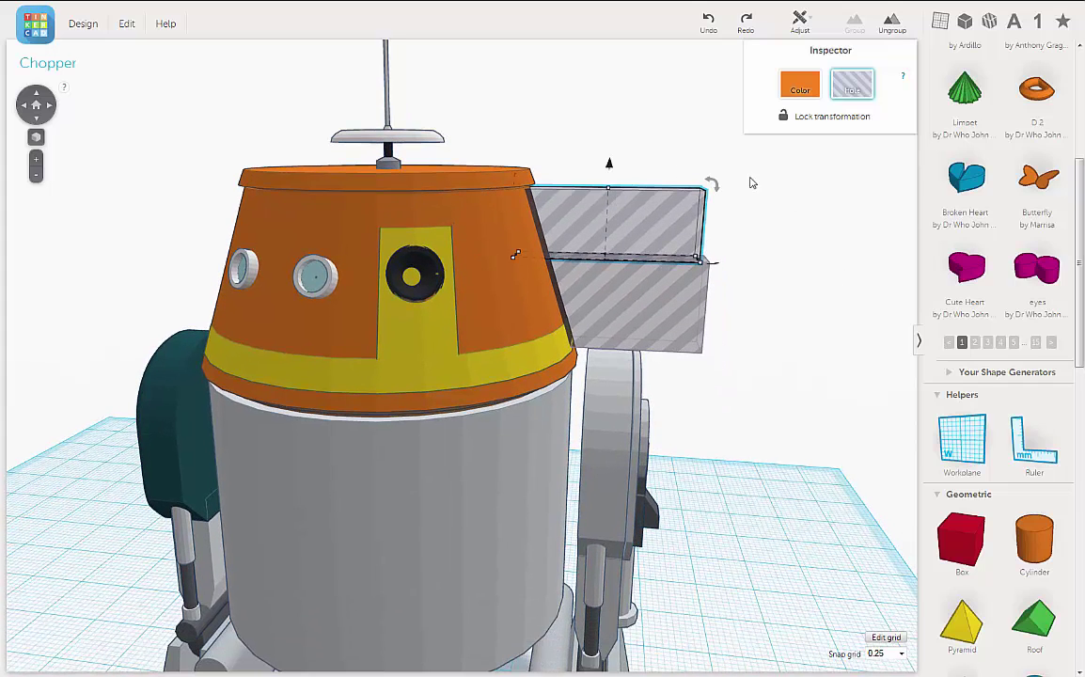
pyautogui.click(673, 146)
pyautogui.moveTo(674, 139); pyautogui.dragTo(758, 392)
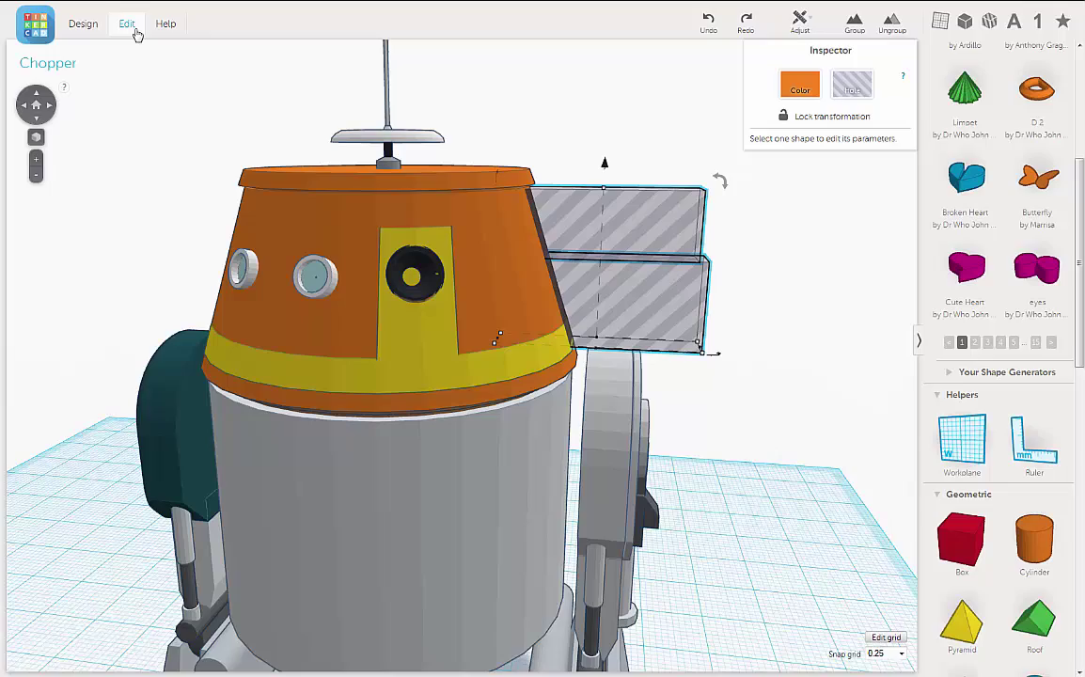
pyautogui.click(137, 34)
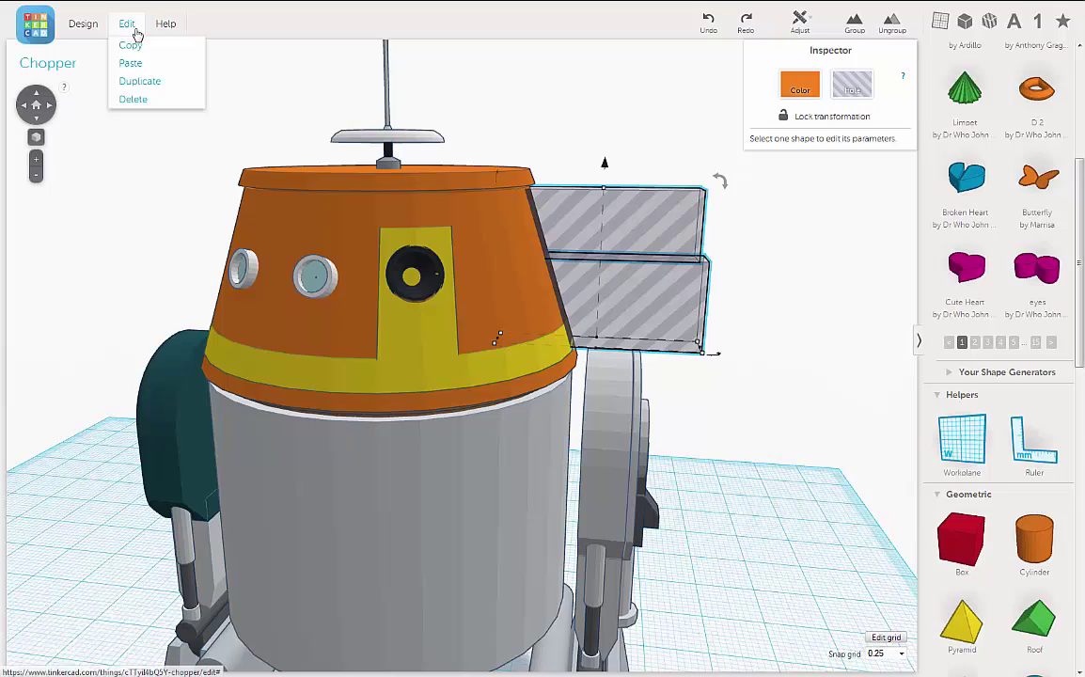
pyautogui.click(138, 83)
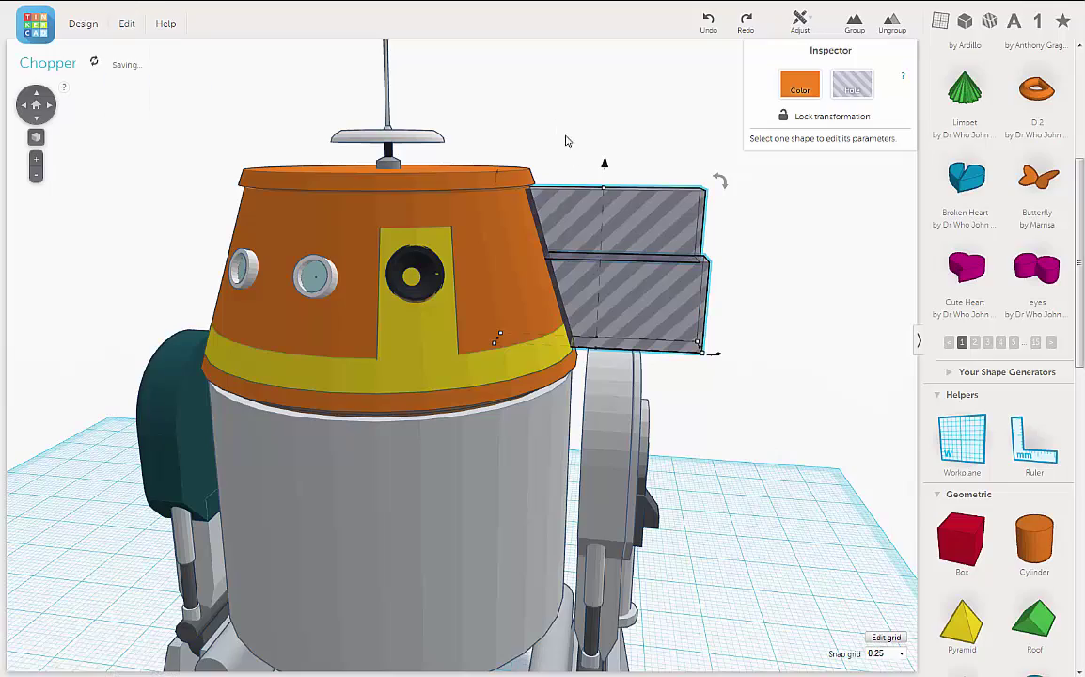
# Move the duplicated pair of hole blocks across the head to the outer side of the teal leg
pyautogui.moveTo(564, 139); pyautogui.dragTo(652, 205, button='right')
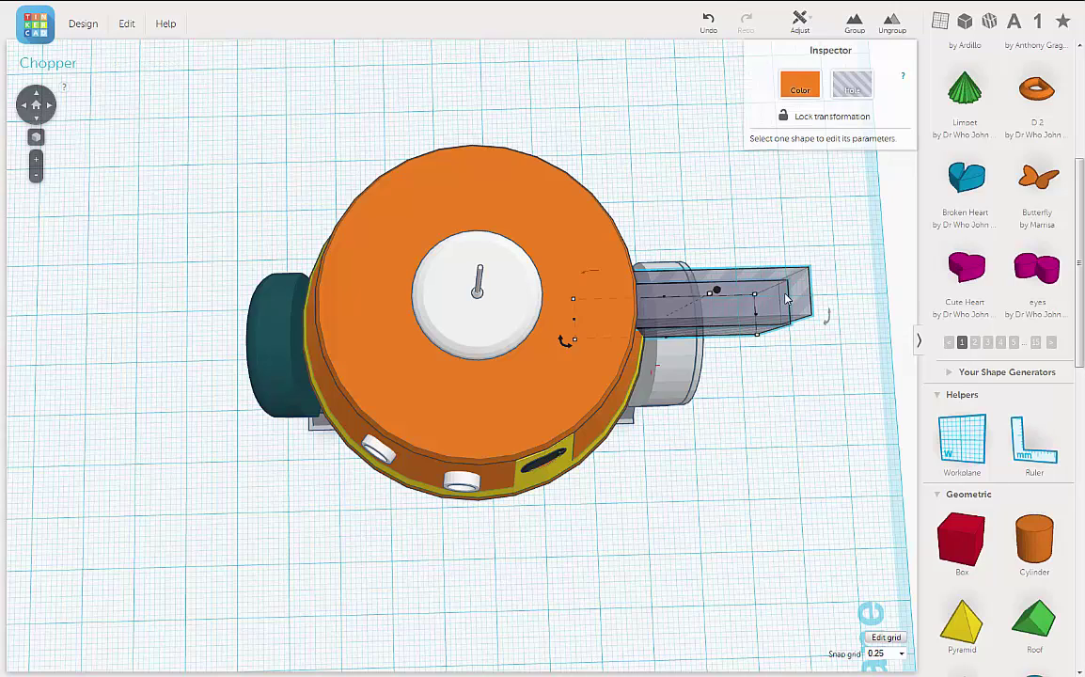
pyautogui.click(788, 299)
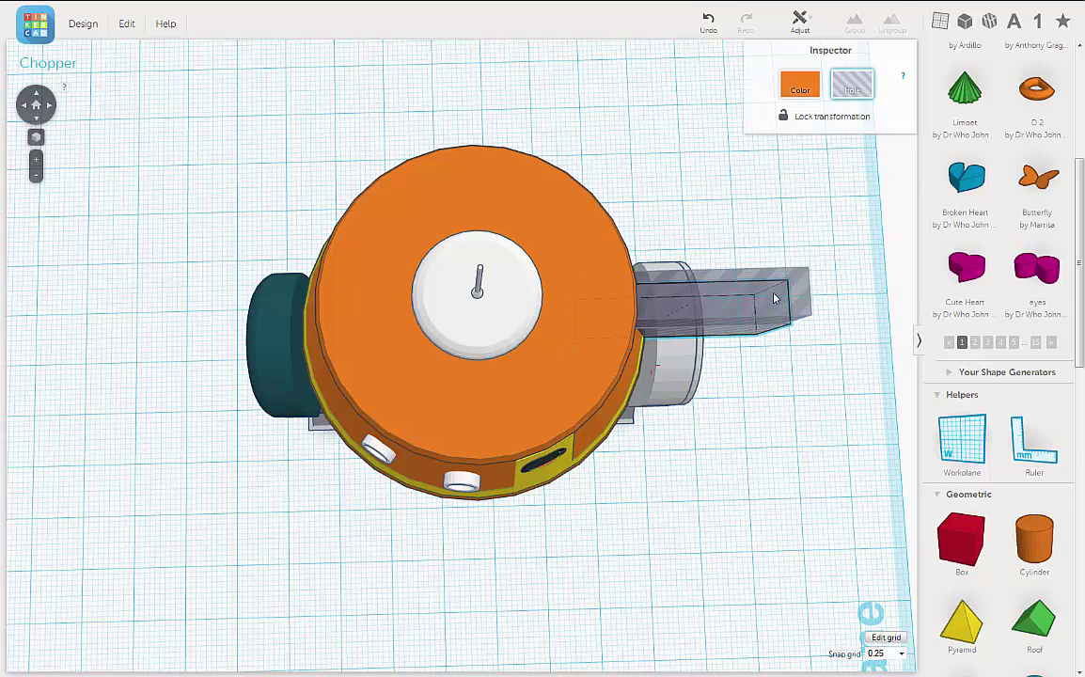
pyautogui.hotkey('ctrl', 'a')
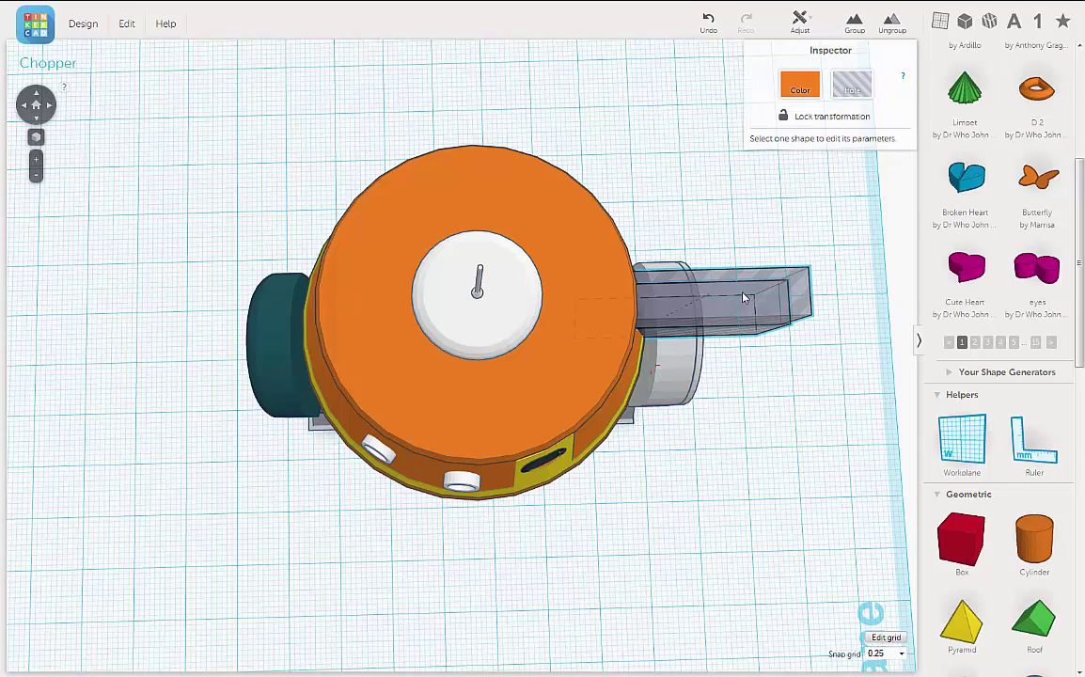
pyautogui.moveTo(743, 298); pyautogui.dragTo(162, 319)
# Rotate the duplicated hole blocks half a turn horizontally so their slanted inner faces point toward the head
pyautogui.moveTo(201, 313); pyautogui.dragTo(508, 442, button='right')
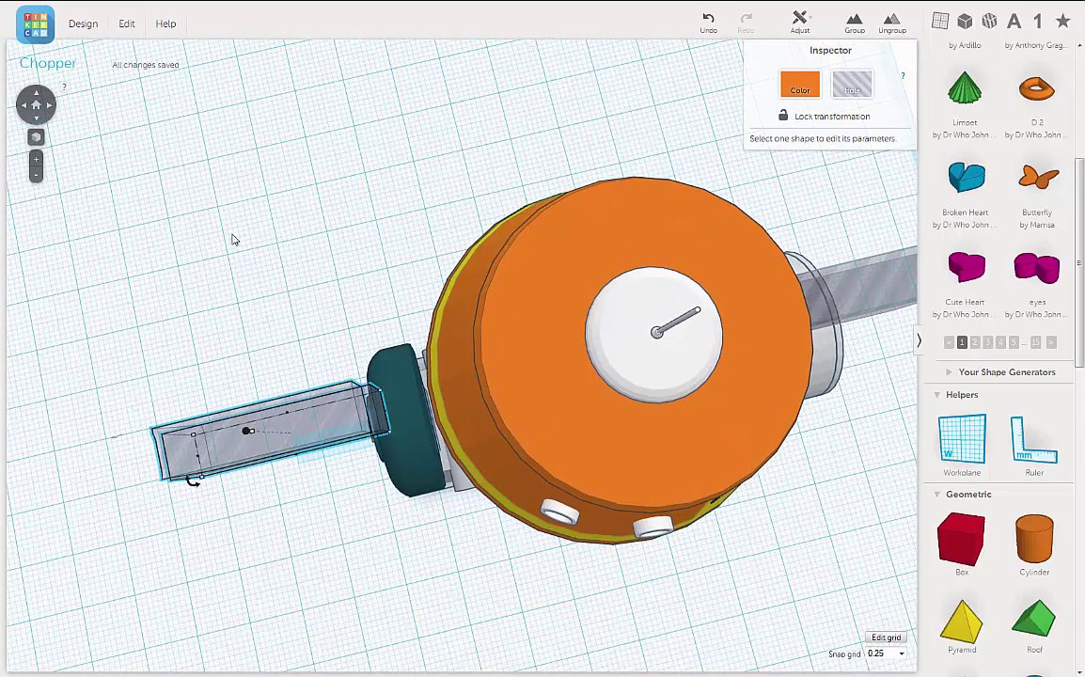
pyautogui.moveTo(196, 487); pyautogui.dragTo(203, 386)
pyautogui.moveTo(249, 354); pyautogui.dragTo(353, 346)
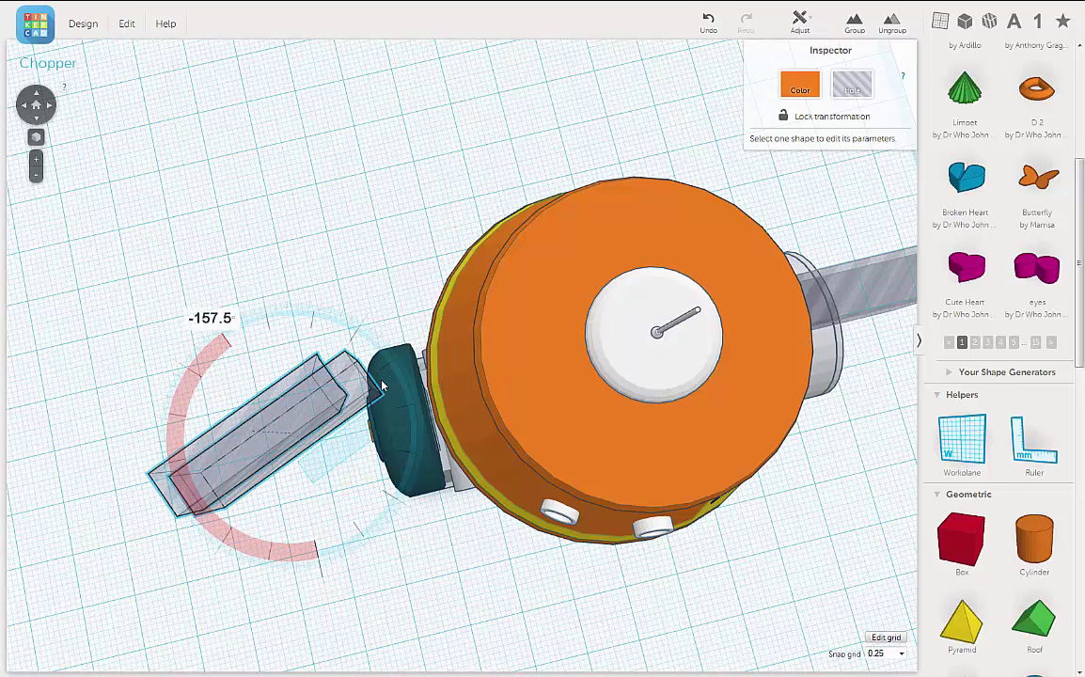
pyautogui.moveTo(382, 385); pyautogui.dragTo(385, 395)
# Nudge the duplicated hole blocks inward until their inner ends sink into the head's side above the teal leg
pyautogui.moveTo(395, 542); pyautogui.dragTo(293, 356, button='right')
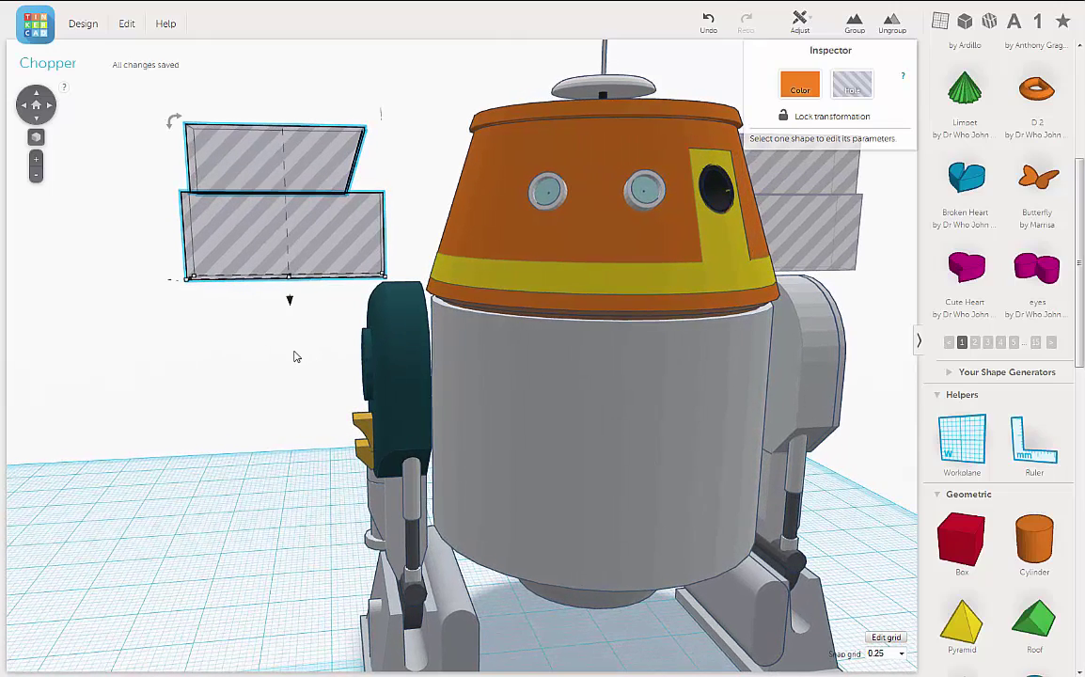
pyautogui.press('Right')
pyautogui.press('Right')
pyautogui.press('Right')
pyautogui.press('Right')
pyautogui.press('Right')
pyautogui.press('Right')
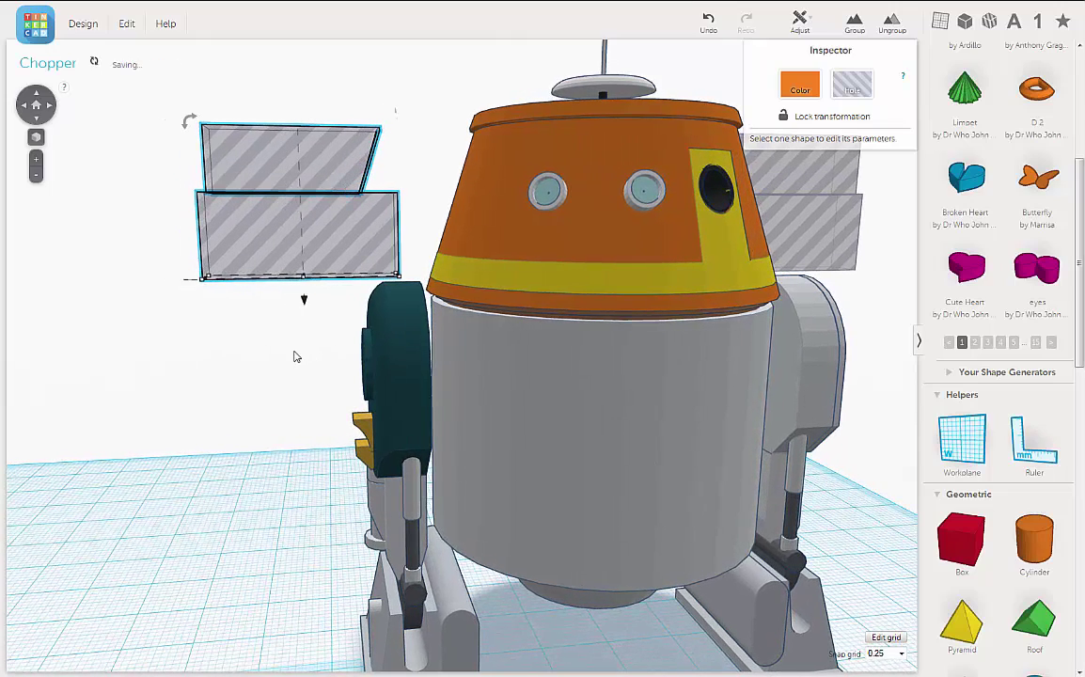
pyautogui.press('Right')
pyautogui.press('Right')
pyautogui.press('Right')
pyautogui.press('Right')
pyautogui.press('Right')
pyautogui.press('Right')
pyautogui.press('Right')
pyautogui.press('Right')
pyautogui.press('Right')
pyautogui.press('Right')
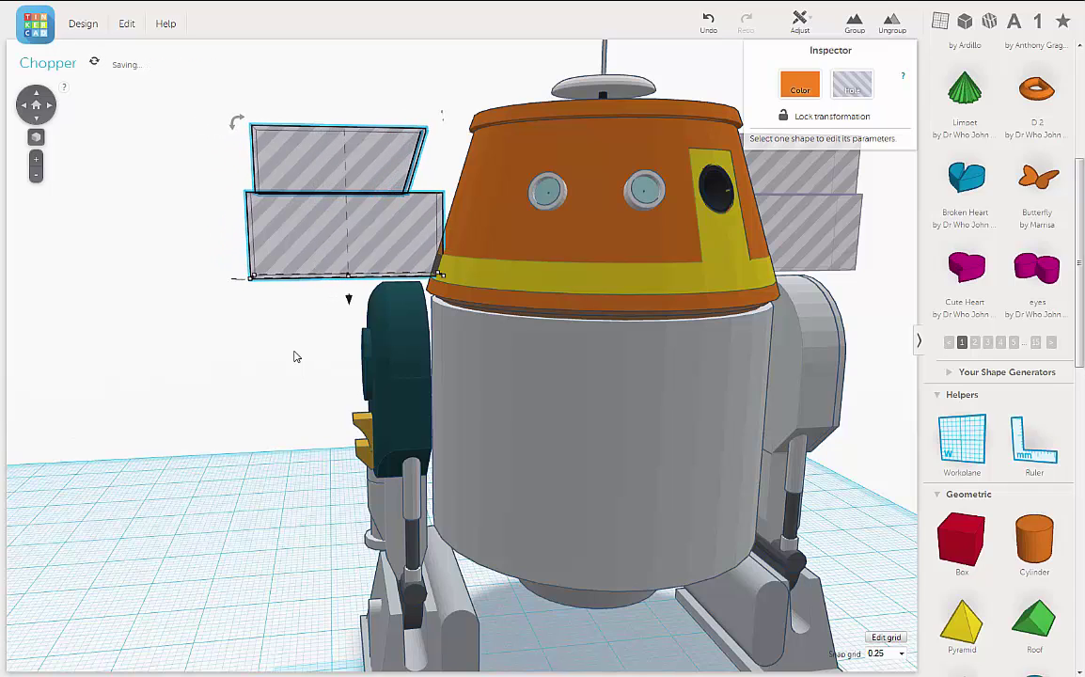
pyautogui.press('Right')
pyautogui.press('Right')
pyautogui.press('Right')
pyautogui.press('Right')
pyautogui.press('Right')
pyautogui.press('Right')
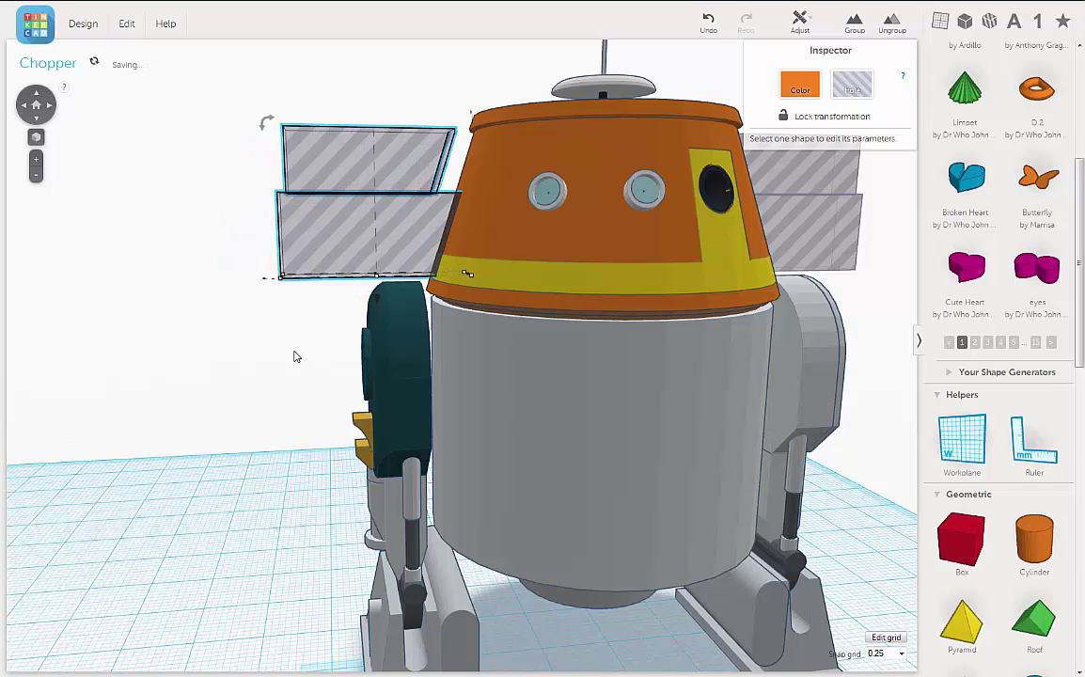
pyautogui.press('Right')
pyautogui.press('Right')
pyautogui.press('Right')
pyautogui.press('Right')
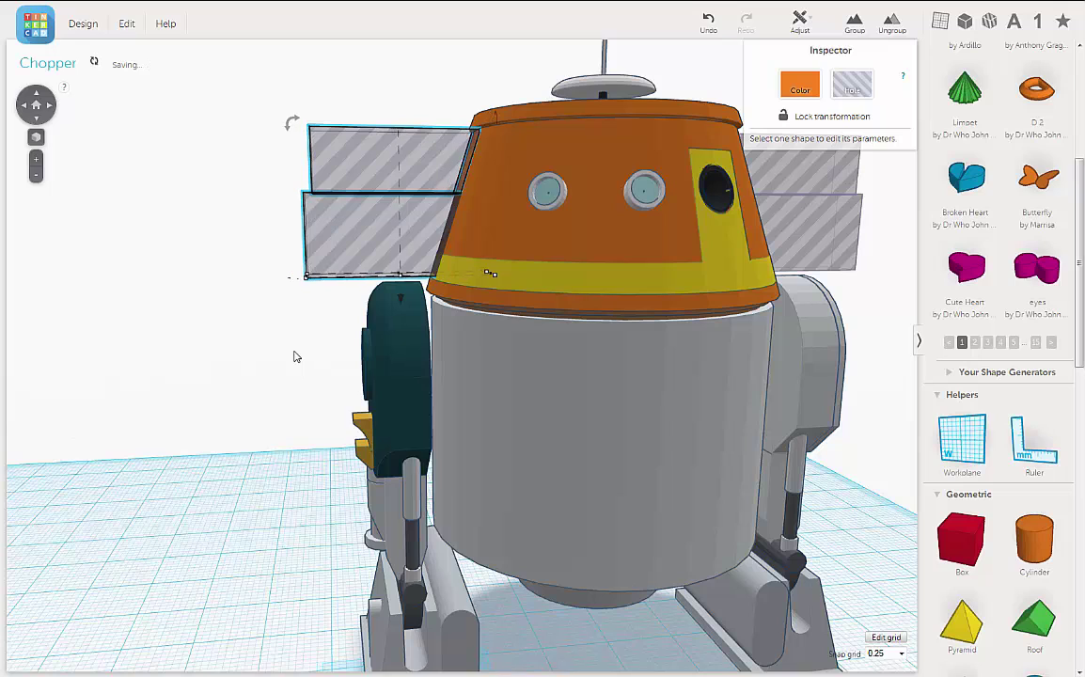
pyautogui.press('Right')
pyautogui.press('Right')
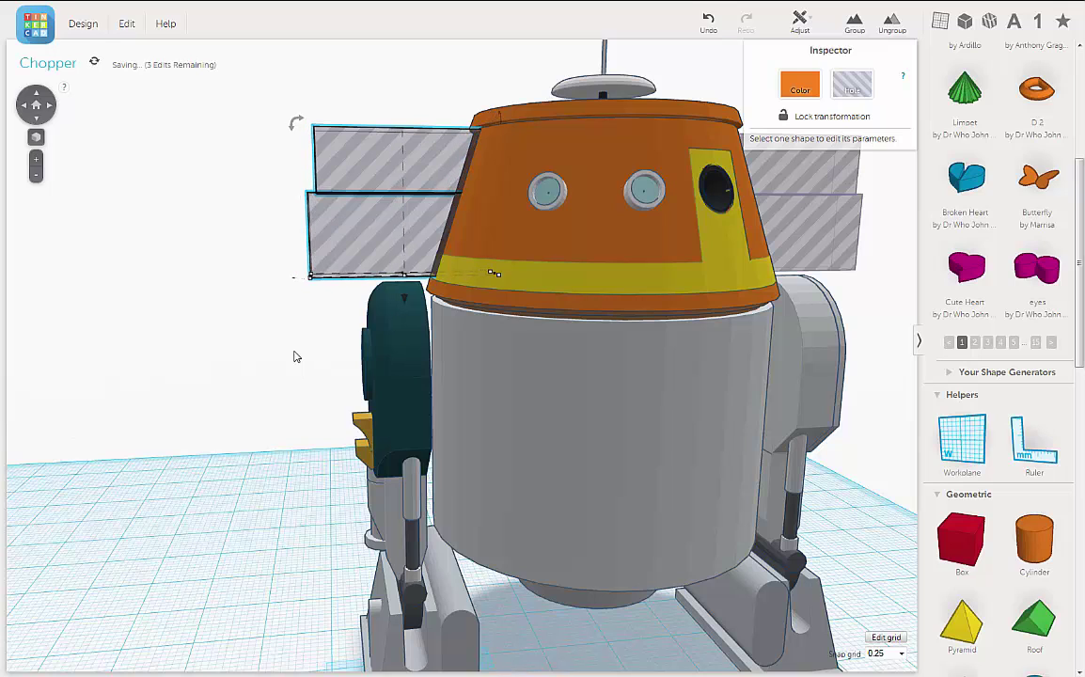
pyautogui.moveTo(329, 287); pyautogui.dragTo(546, 240, button='right')
pyautogui.scroll(3, 547, 240)
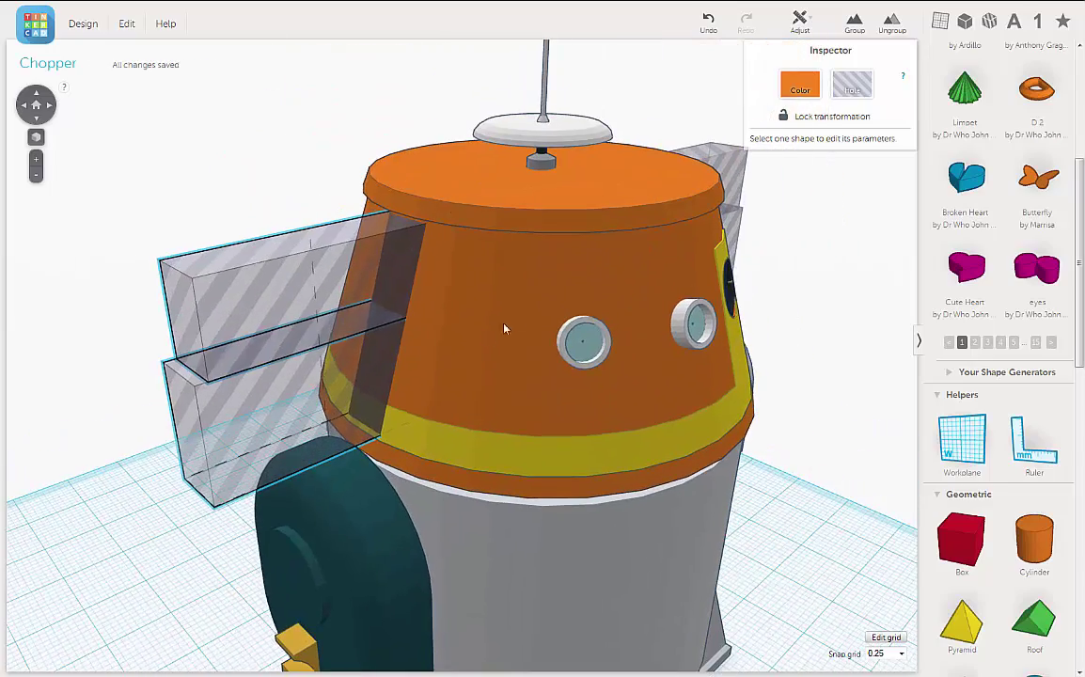
pyautogui.moveTo(505, 328); pyautogui.dragTo(423, 294, button='right')
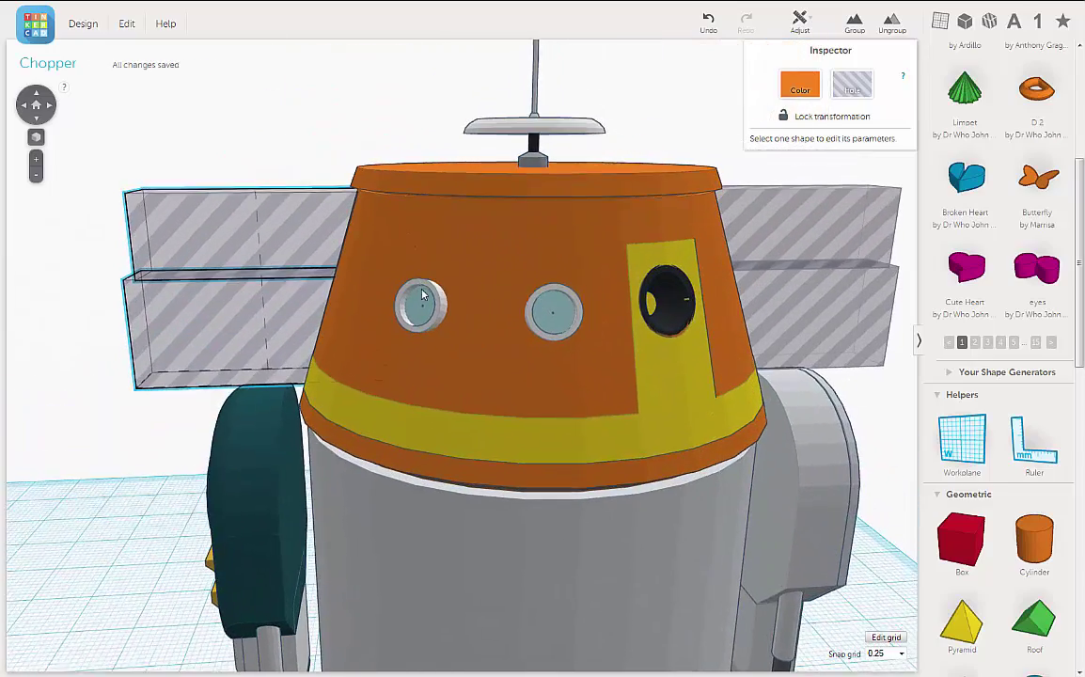
# Examine how the upper hole blocks on both sides of the head line up with the underside of the orange top rim
pyautogui.click(292, 169)
pyautogui.click(276, 179)
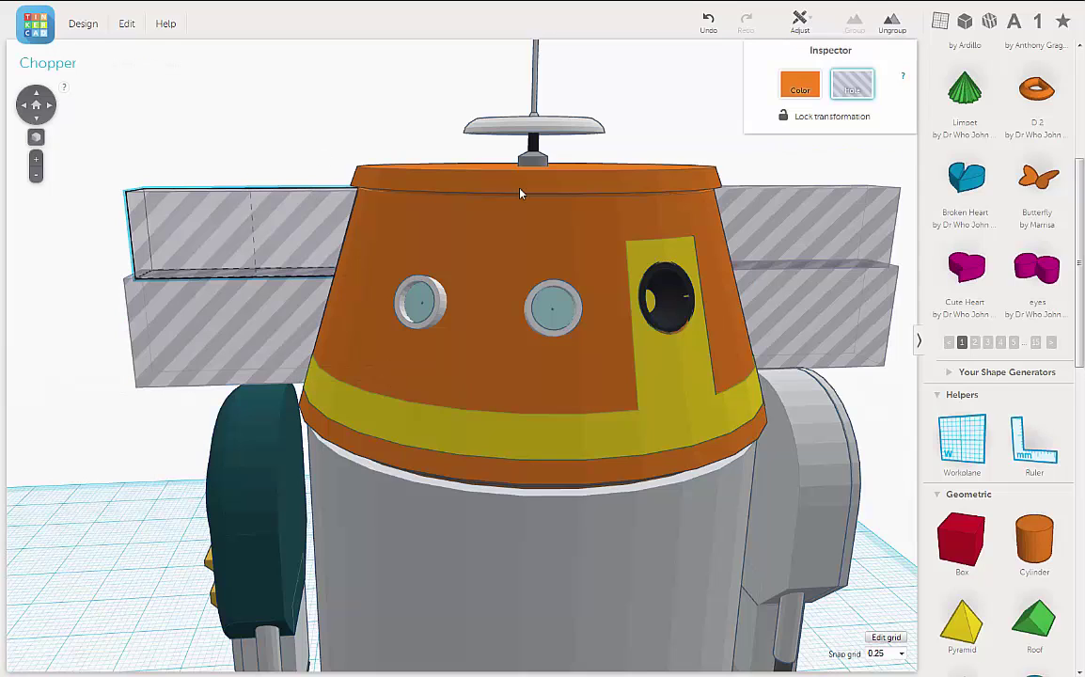
pyautogui.click(815, 219)
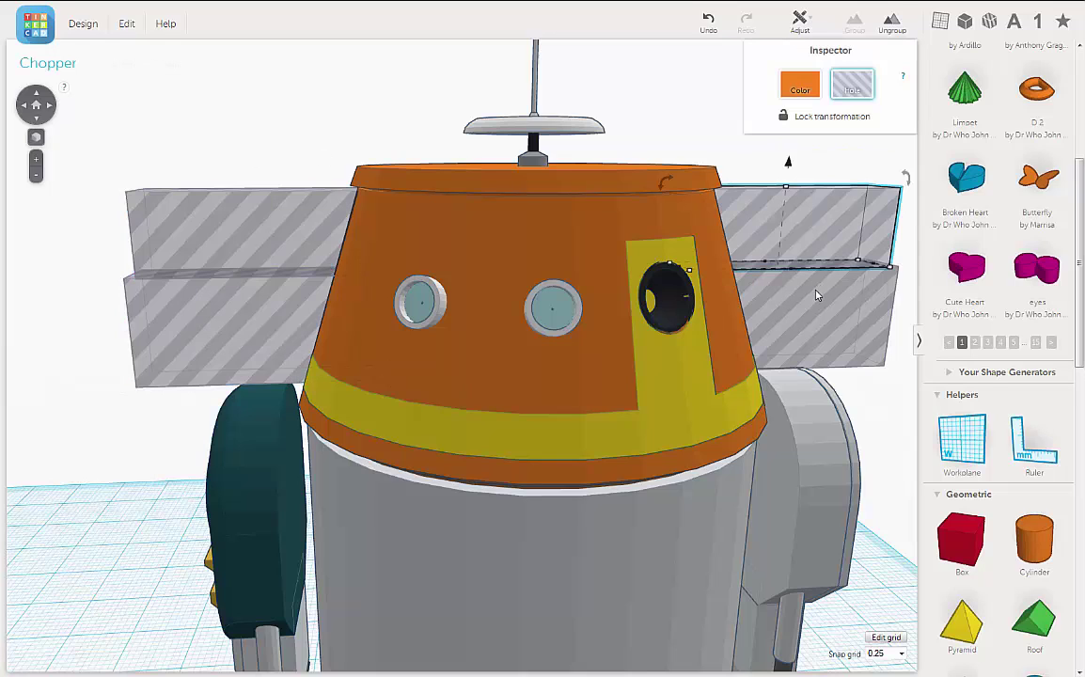
pyautogui.moveTo(814, 282); pyautogui.dragTo(750, 246, button='right')
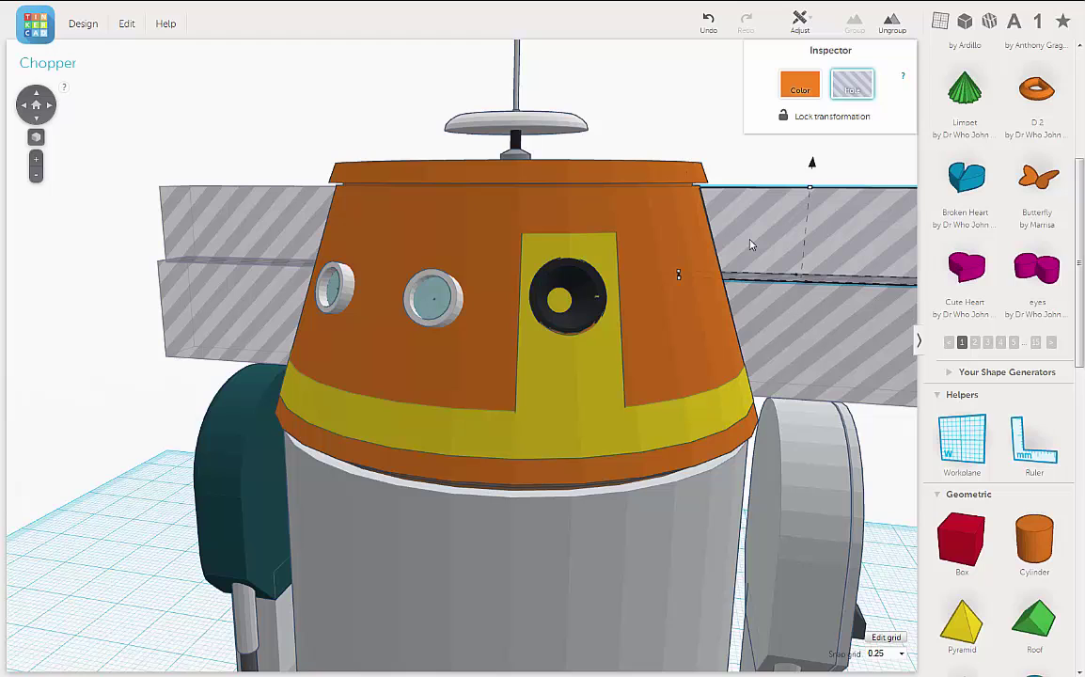
pyautogui.moveTo(716, 249); pyautogui.dragTo(105, 178, button='right')
pyautogui.click(216, 197)
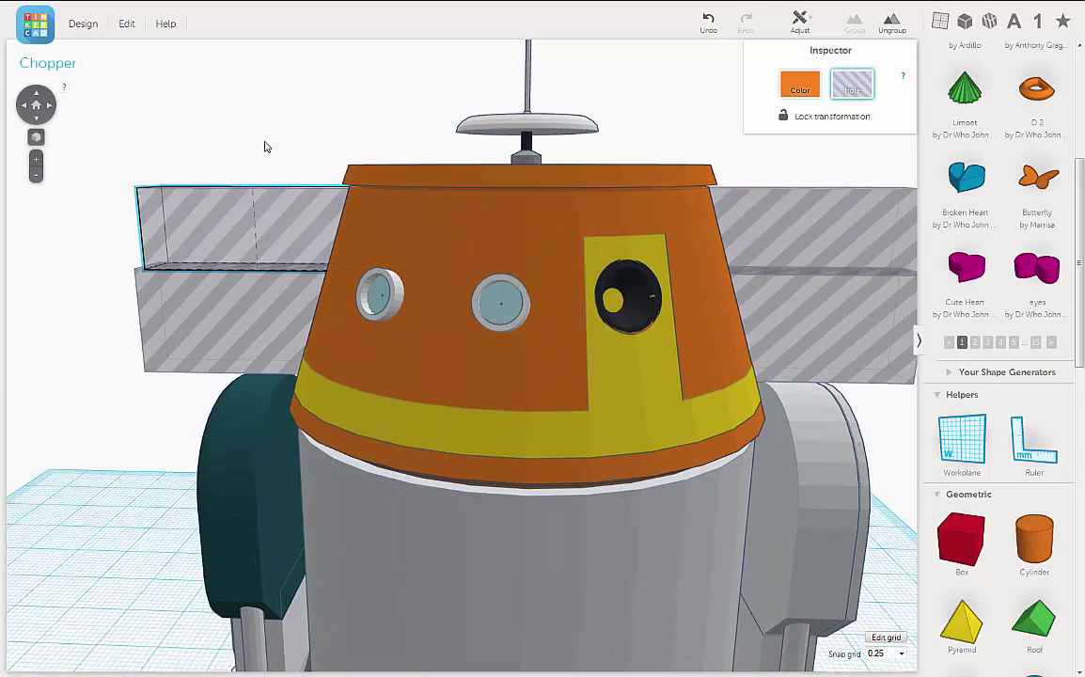
pyautogui.scroll(2, 245, 158)
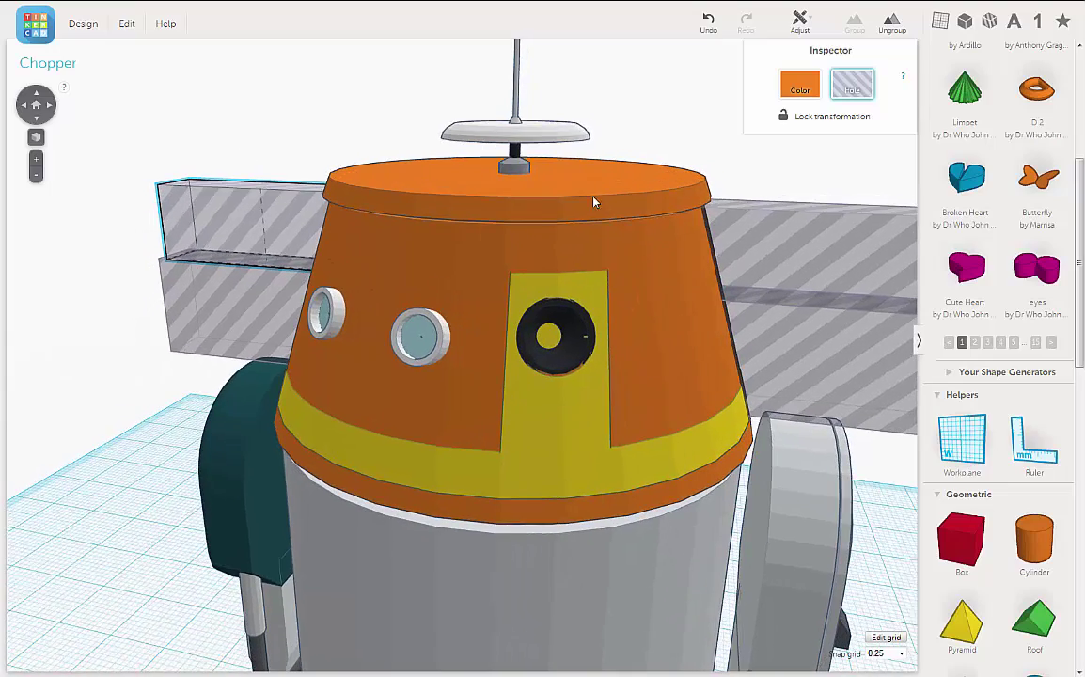
pyautogui.scroll(-3, 677, 212)
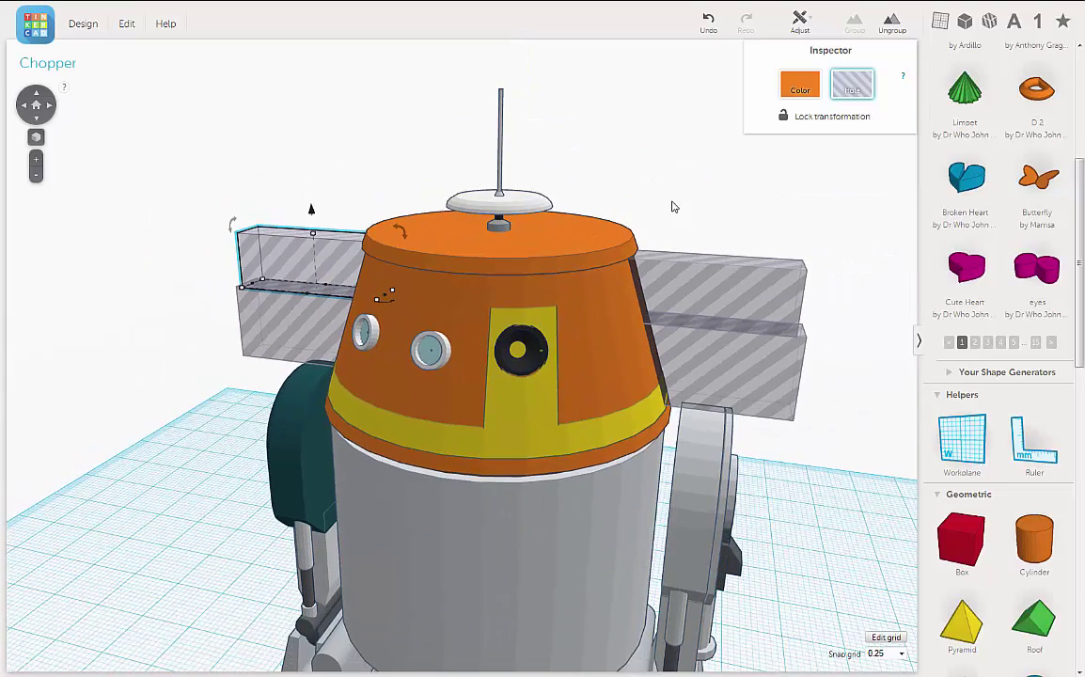
pyautogui.scroll(3, 635, 237)
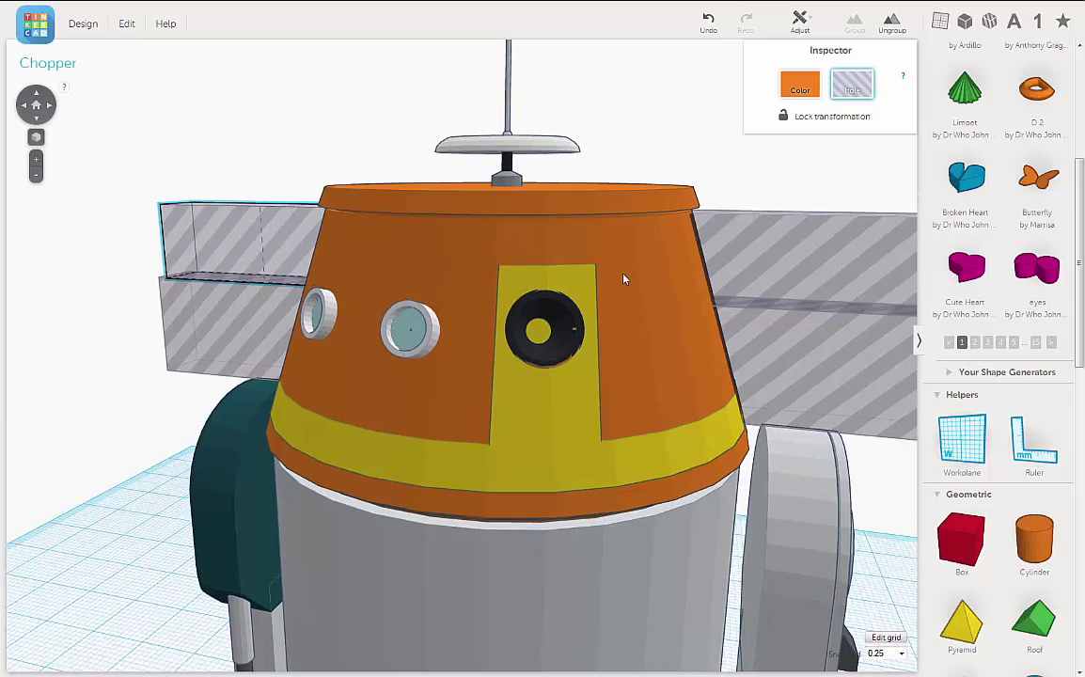
pyautogui.scroll(2, 620, 272)
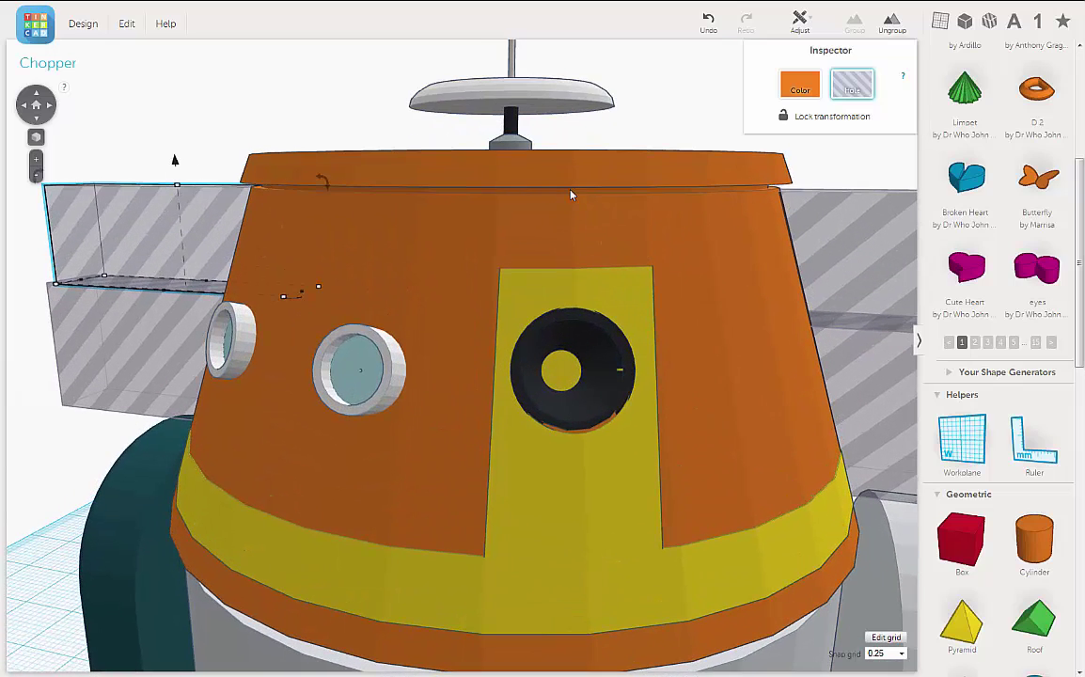
# Reduce the height of the orange disc under the head's top rim by raising its lower face toward the rim
pyautogui.click(570, 195)
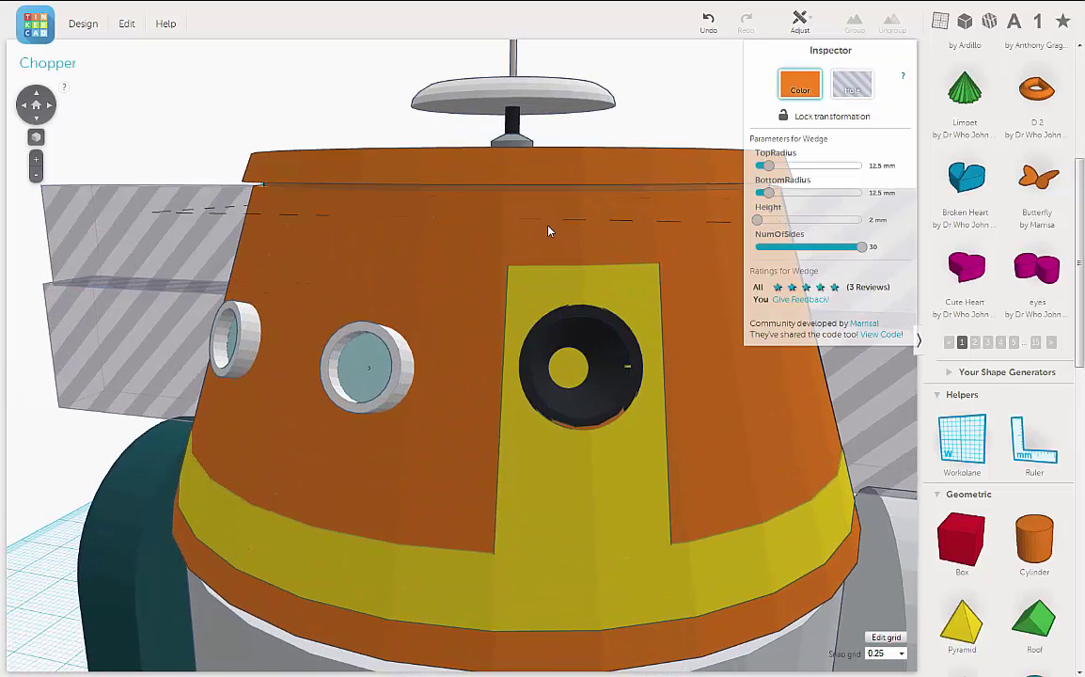
pyautogui.moveTo(548, 227); pyautogui.dragTo(561, 227, button='right')
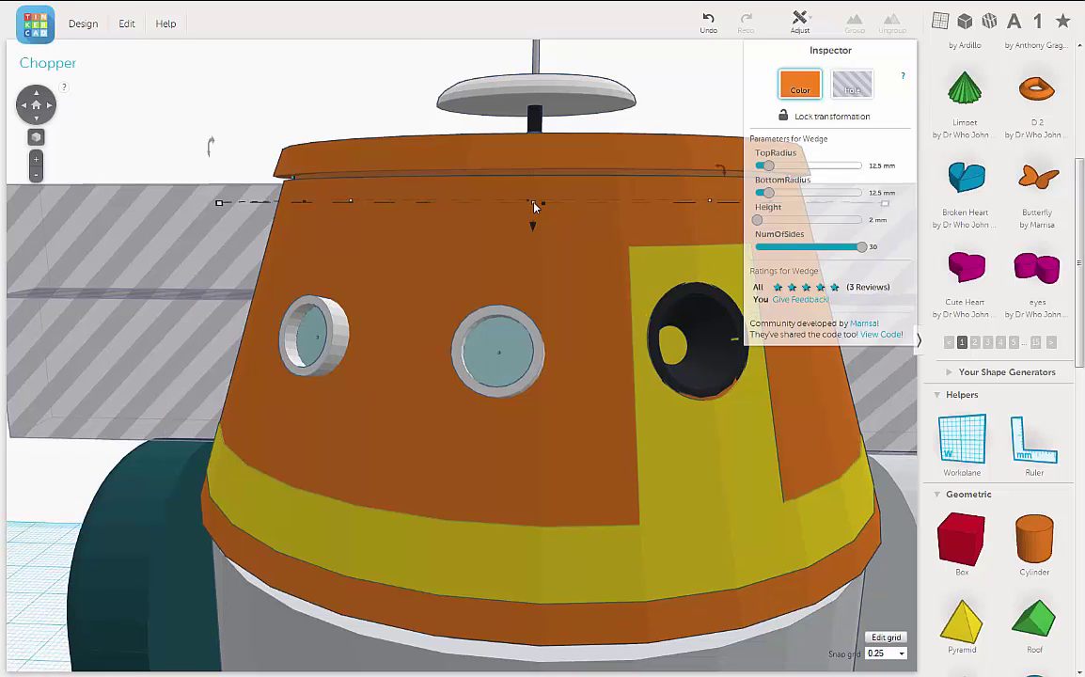
pyautogui.moveTo(534, 206)
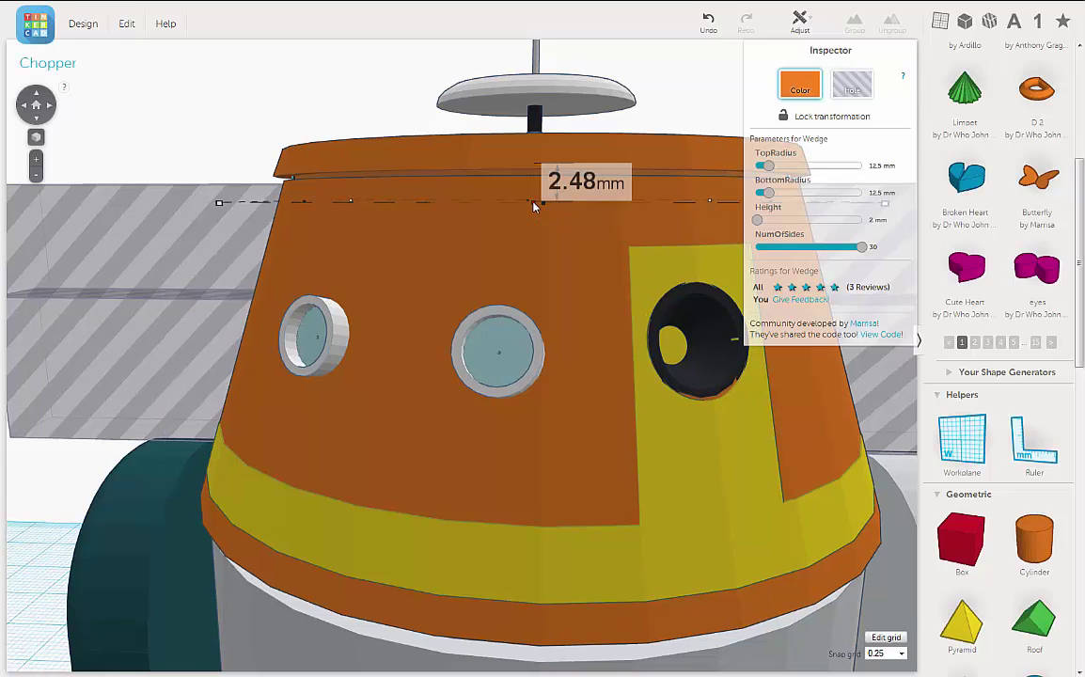
pyautogui.moveTo(534, 204); pyautogui.dragTo(535, 193)
pyautogui.moveTo(501, 211); pyautogui.dragTo(509, 231, button='middle')
pyautogui.moveTo(509, 231); pyautogui.dragTo(447, 222, button='right')
pyautogui.scroll(-4, 489, 224)
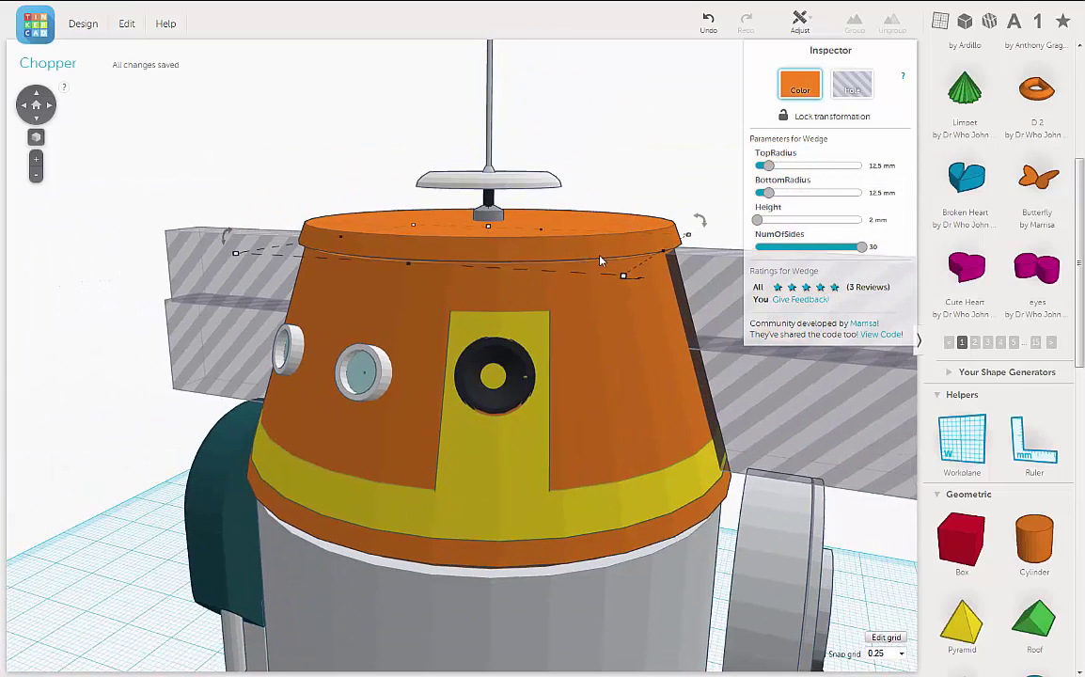
# Cut the upper recess into the head above the gray leg by grouping the head with that side's upper hole block
pyautogui.moveTo(654, 291); pyautogui.dragTo(687, 193, button='right')
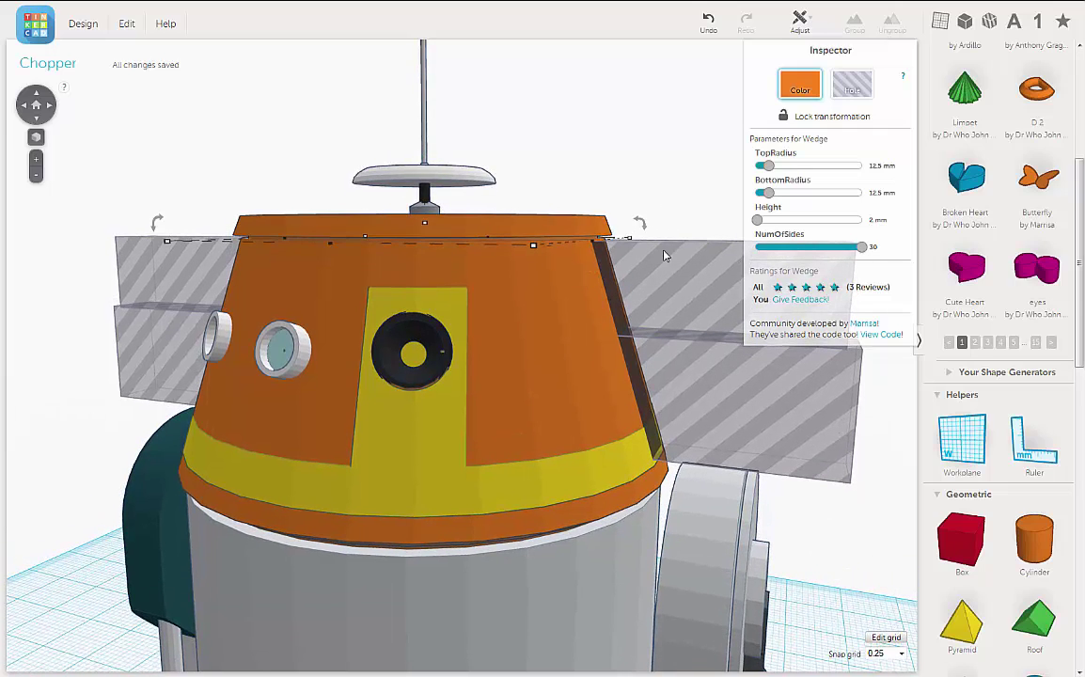
pyautogui.click(564, 293)
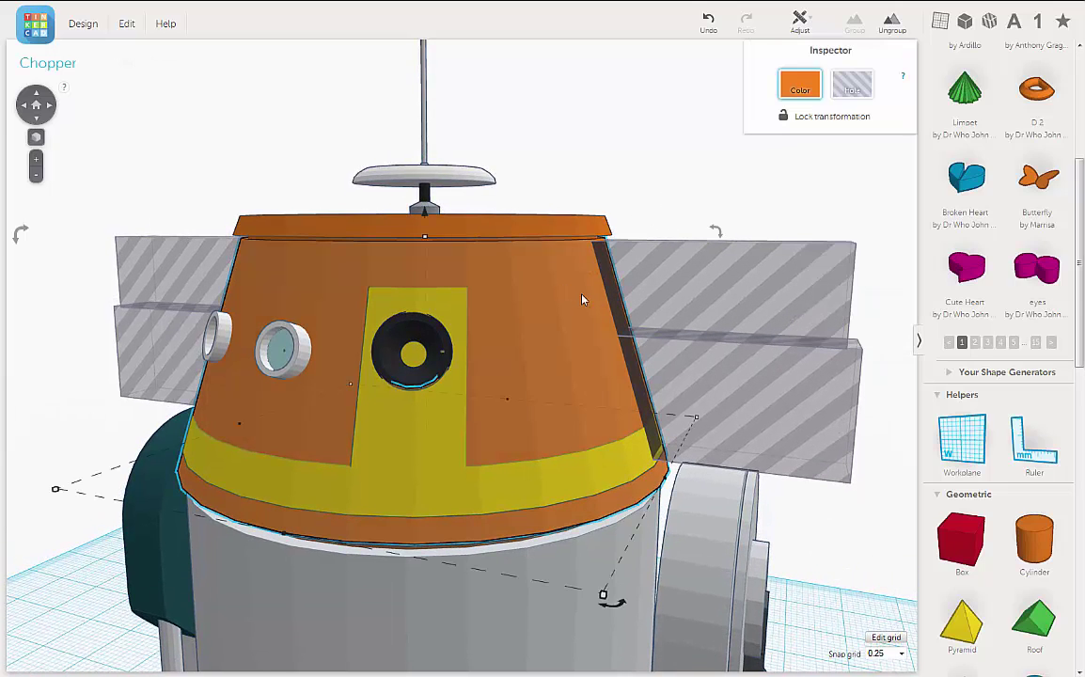
pyautogui.keyDown('shift'); pyautogui.click(749, 271); pyautogui.keyUp('shift')
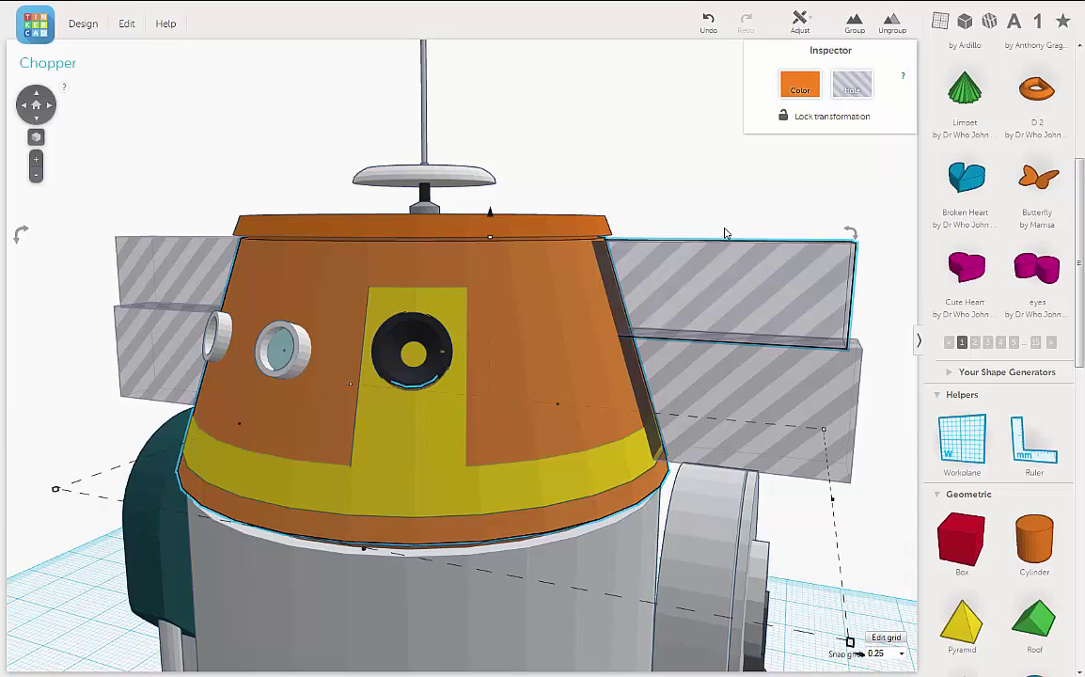
pyautogui.click(855, 27)
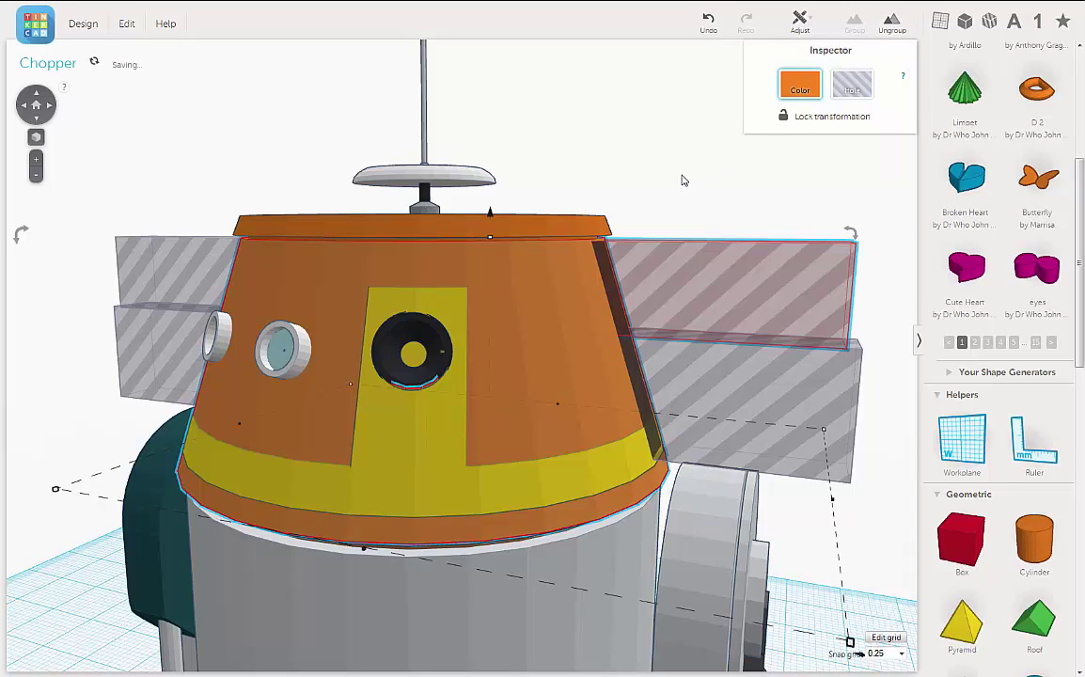
pyautogui.moveTo(698, 169); pyautogui.dragTo(634, 188, button='right')
pyautogui.moveTo(714, 285); pyautogui.dragTo(782, 274, button='right')
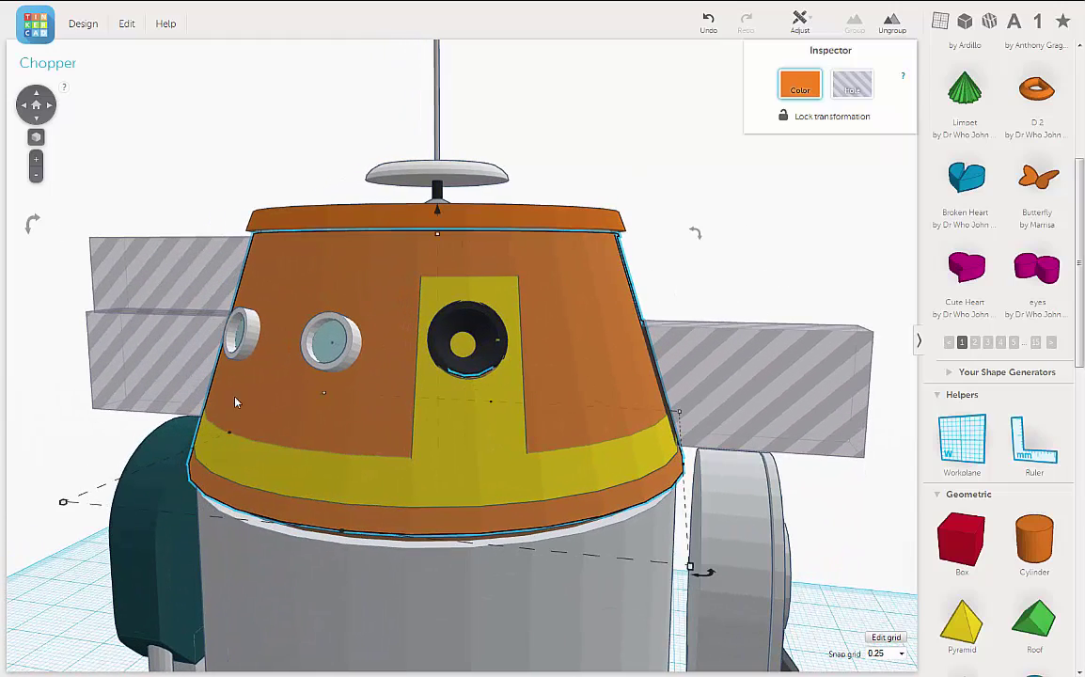
pyautogui.click(103, 339)
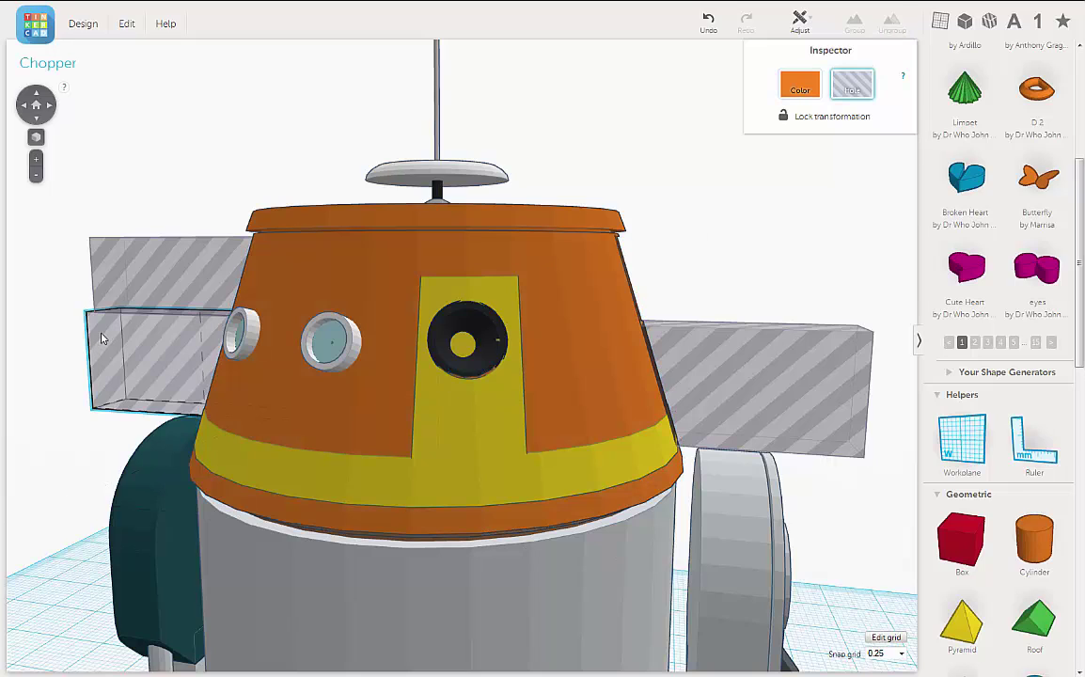
pyautogui.keyDown('shift'); pyautogui.click(788, 374); pyautogui.keyUp('shift')
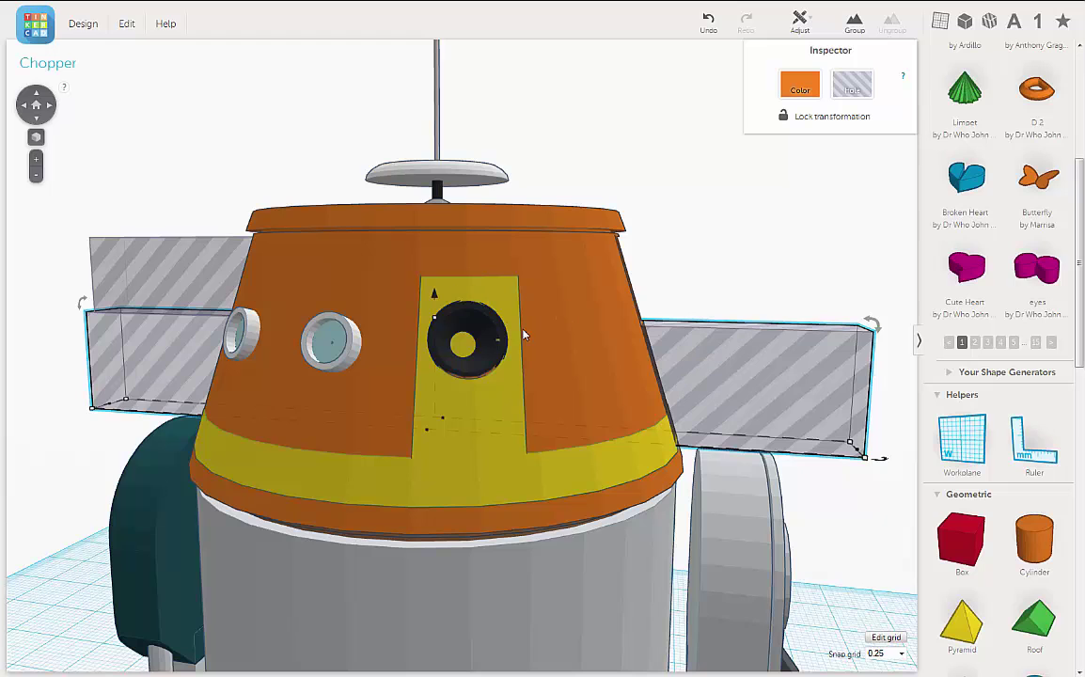
pyautogui.moveTo(736, 300); pyautogui.dragTo(304, 344, button='right')
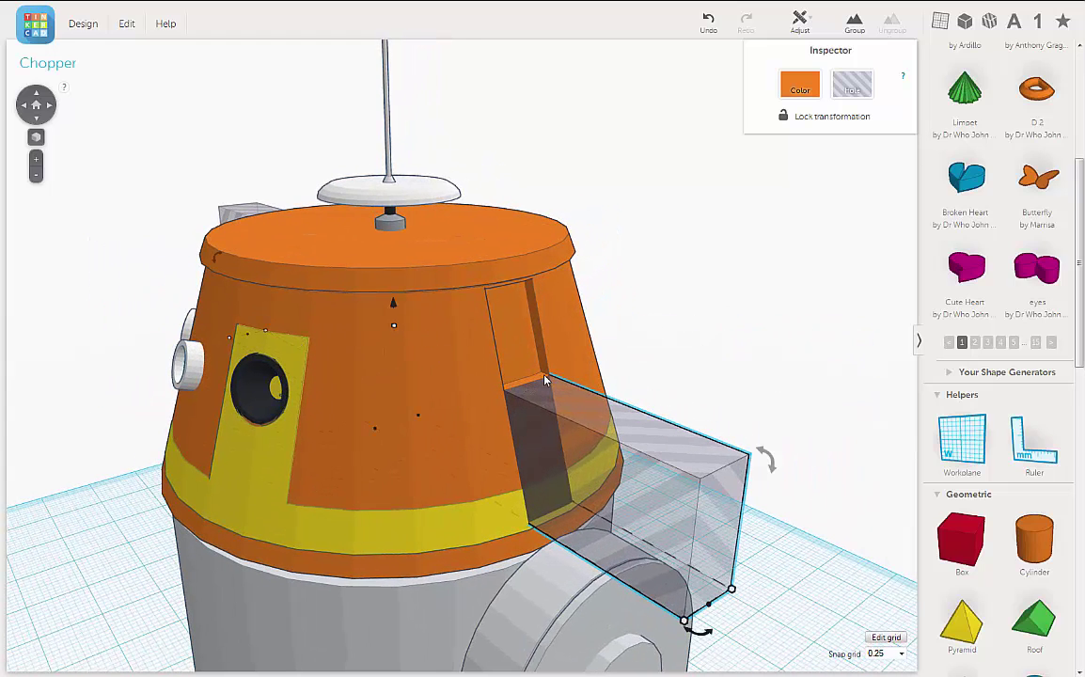
pyautogui.moveTo(725, 325); pyautogui.dragTo(775, 288, button='right')
pyautogui.click(758, 271)
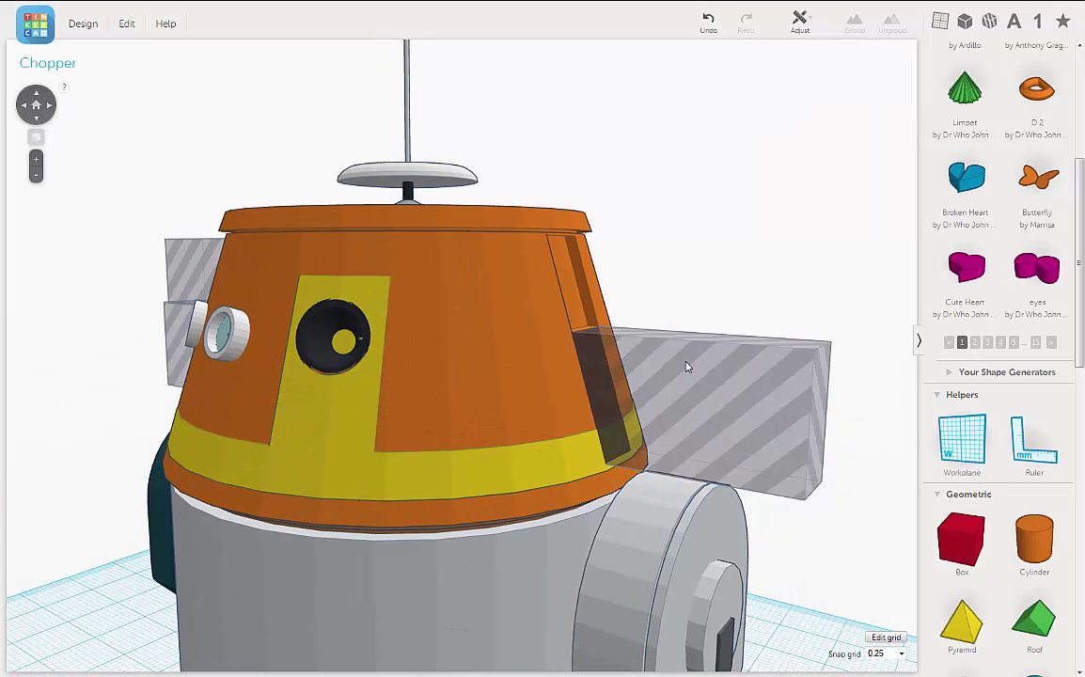
# Try to cut the lower recess above the gray leg by grouping the head with the lower hole block, and undo that grouping
pyautogui.click(513, 357)
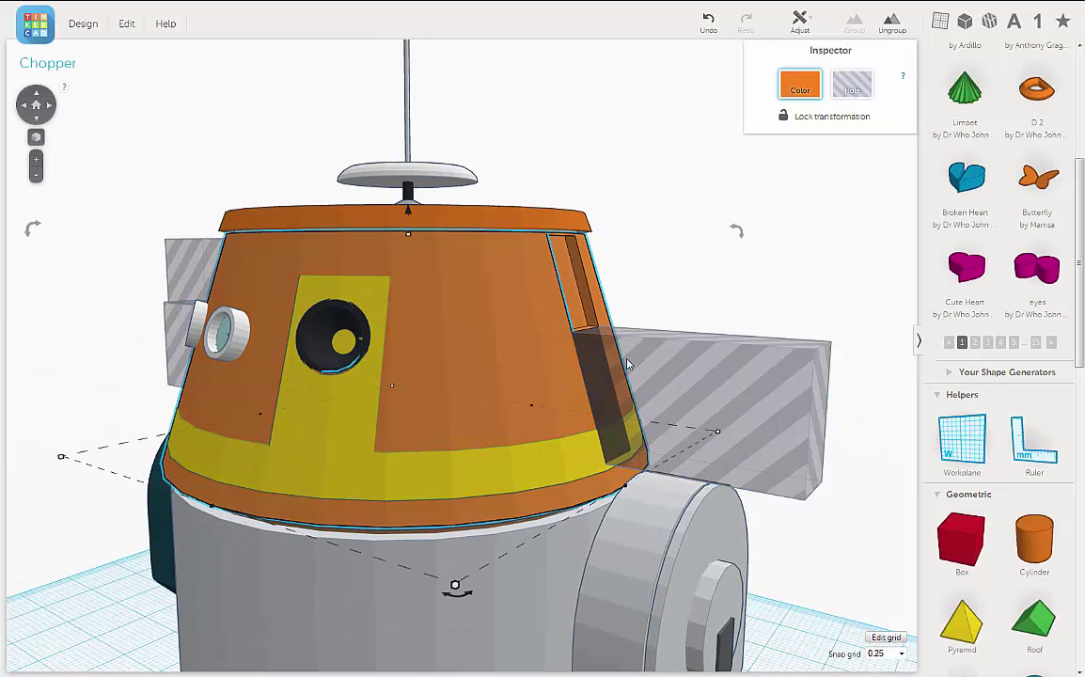
pyautogui.keyDown('shift'); pyautogui.click(721, 364); pyautogui.keyUp('shift')
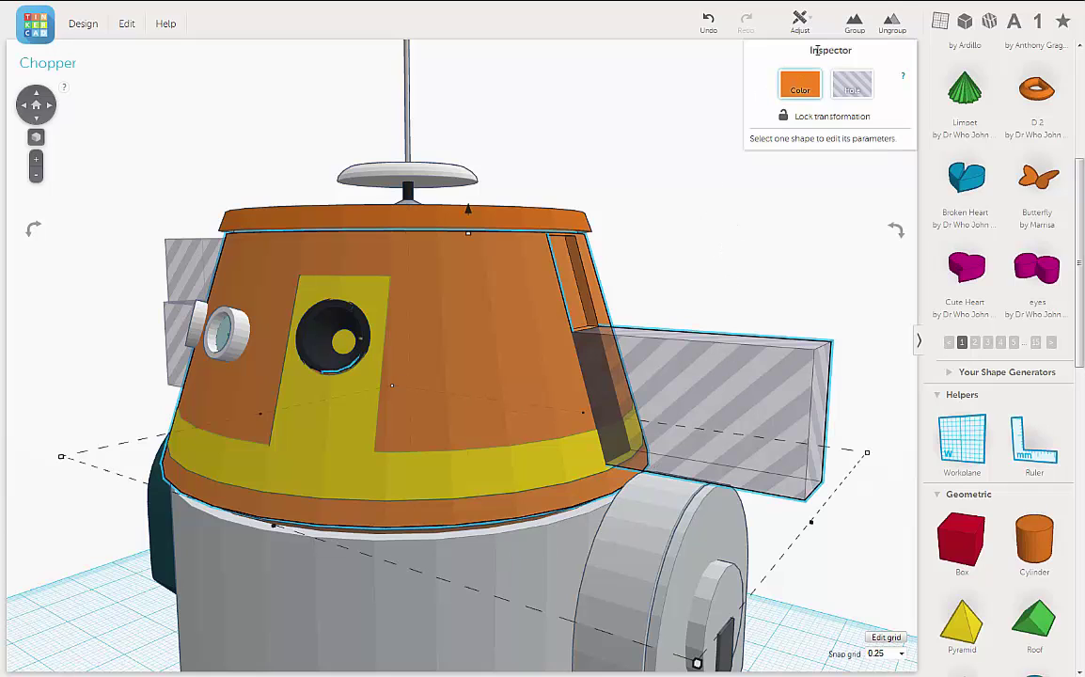
pyautogui.click(852, 23)
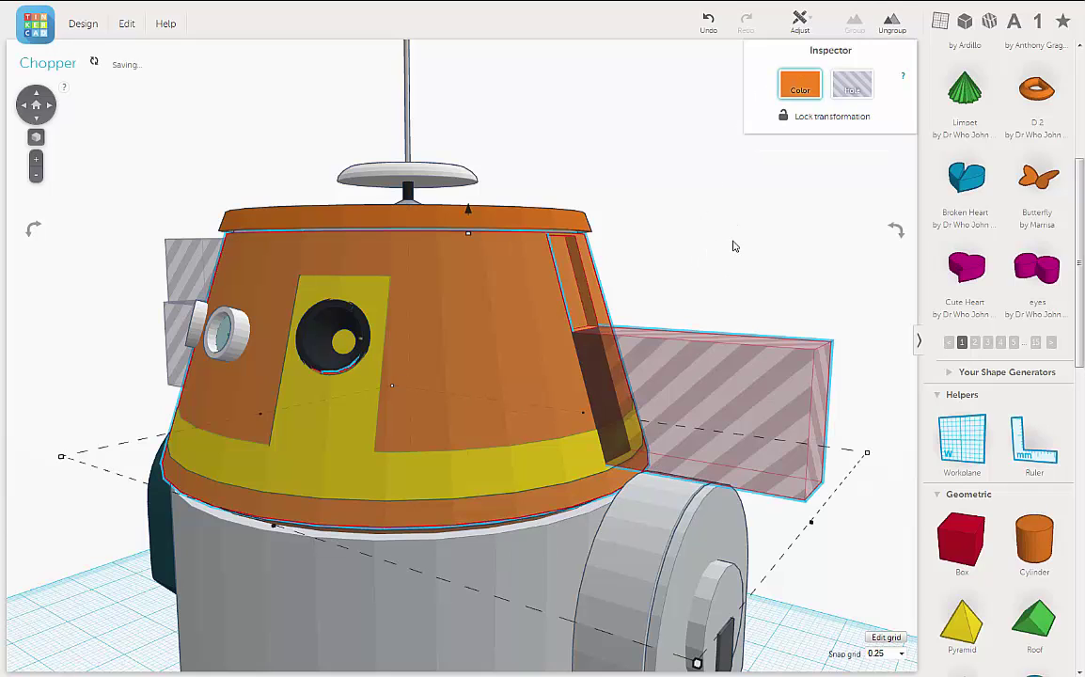
pyautogui.moveTo(758, 245); pyautogui.dragTo(711, 249, button='right')
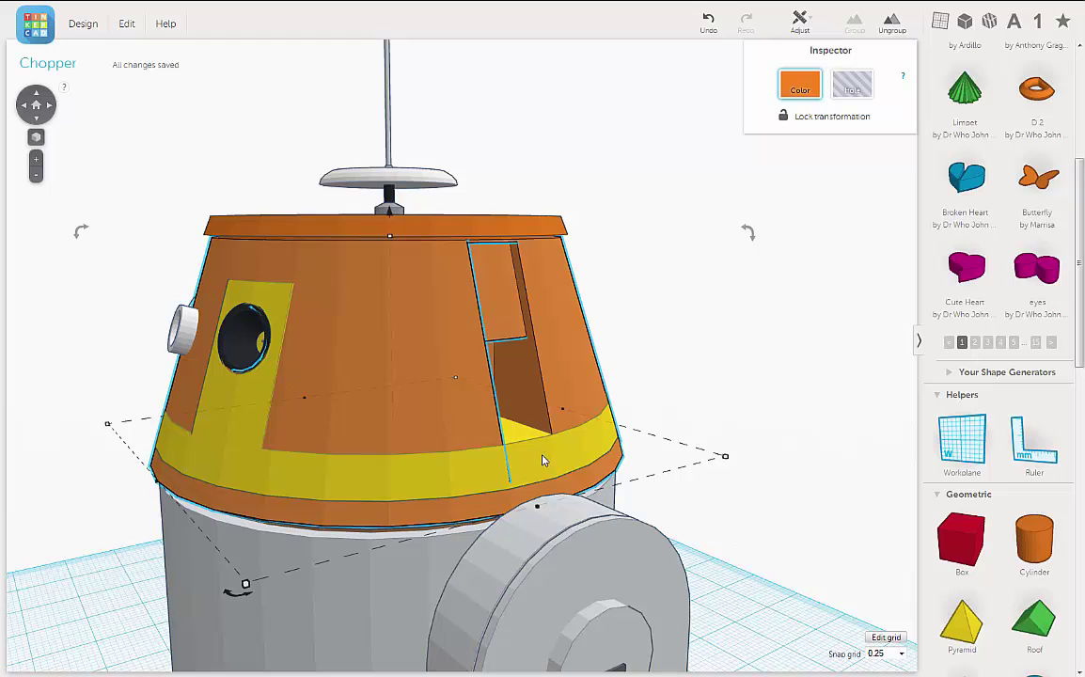
pyautogui.moveTo(656, 385); pyautogui.dragTo(593, 429, button='right')
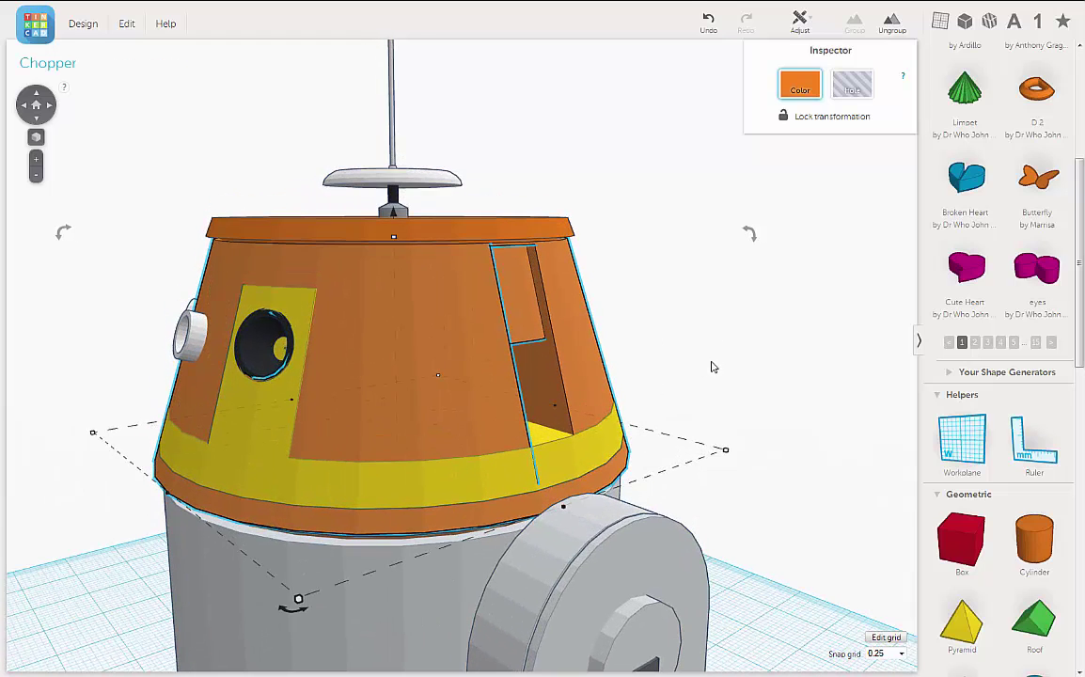
pyautogui.moveTo(701, 371); pyautogui.dragTo(724, 354, button='right')
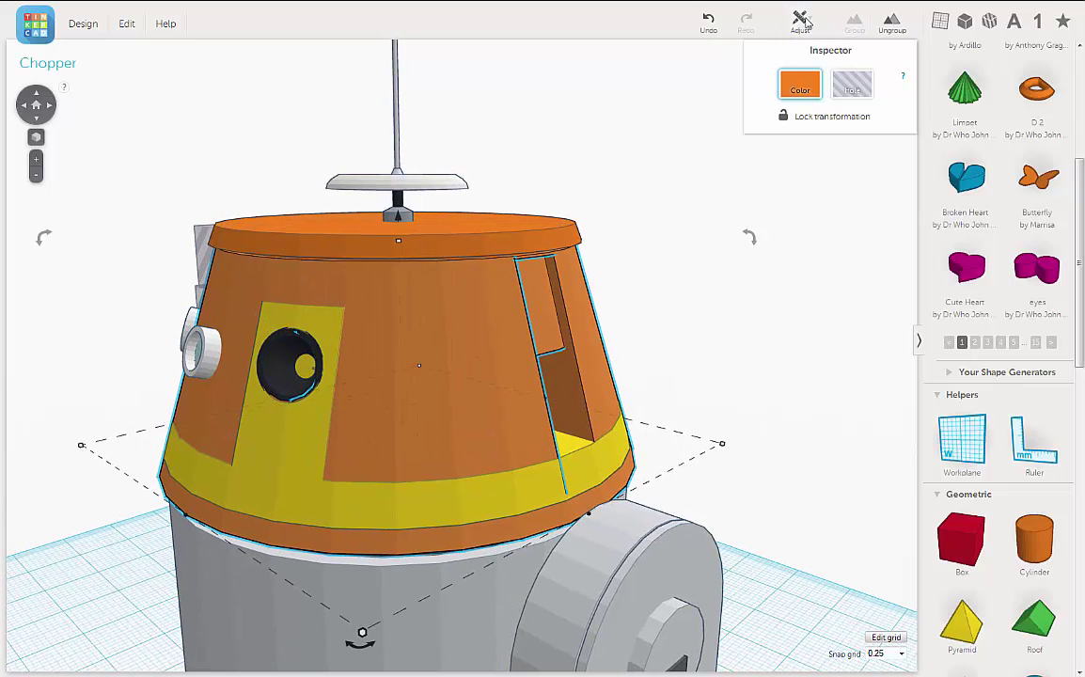
pyautogui.click(708, 21)
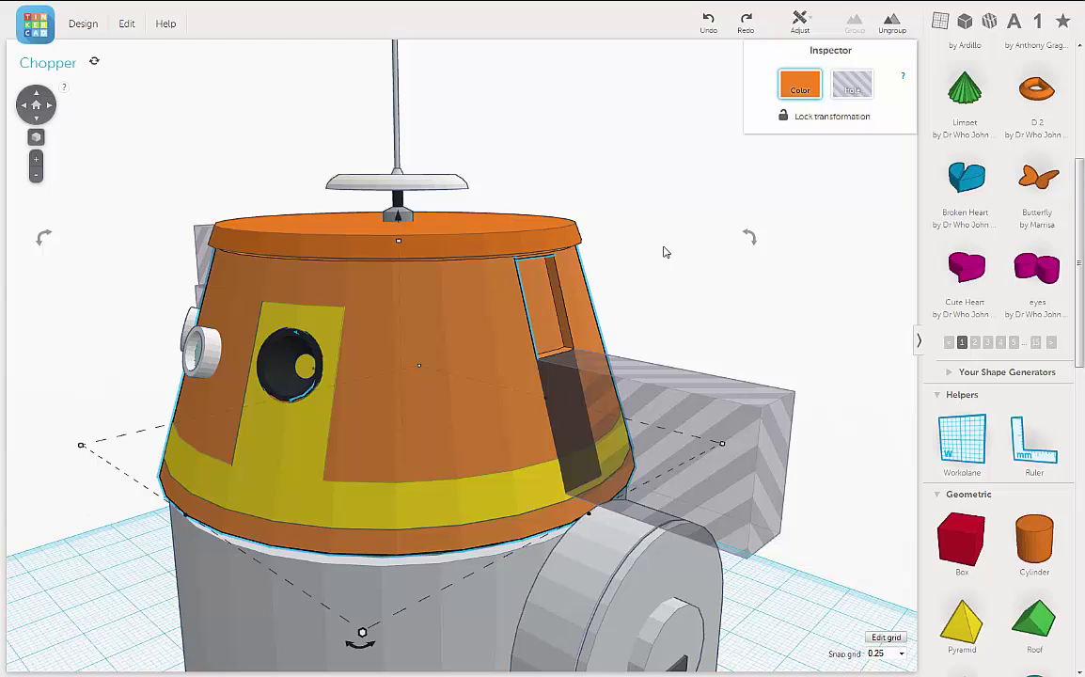
# Cut the upper recess into the head above the teal leg by grouping the head with that side's upper hole block
pyautogui.moveTo(663, 252); pyautogui.dragTo(664, 240, button='right')
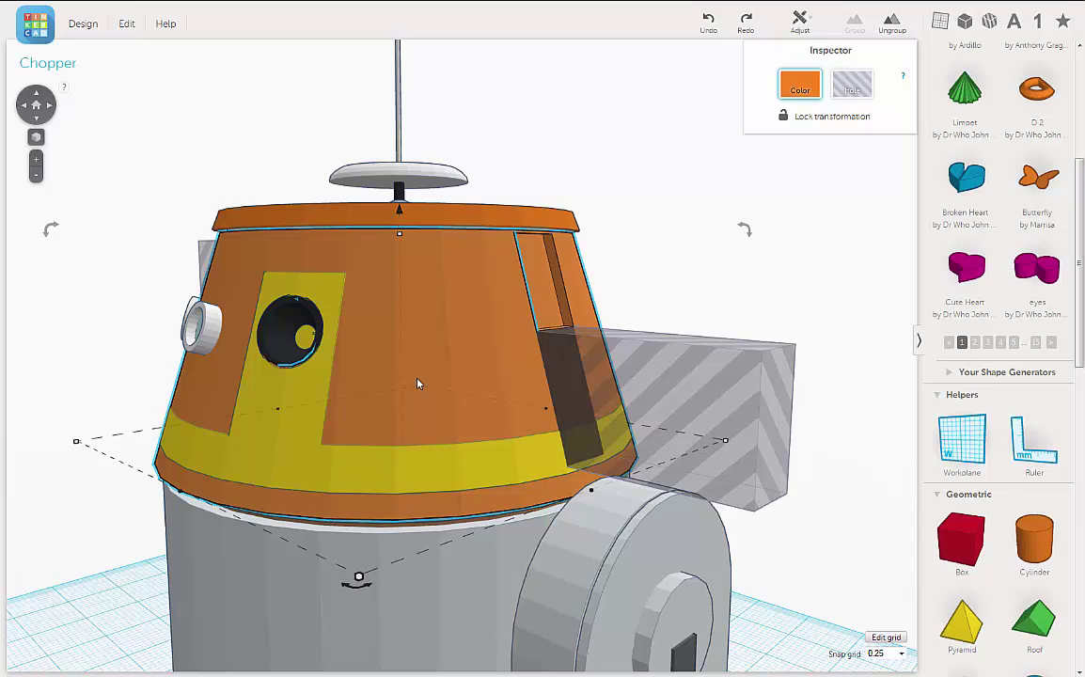
pyautogui.moveTo(608, 280); pyautogui.dragTo(697, 279, button='right')
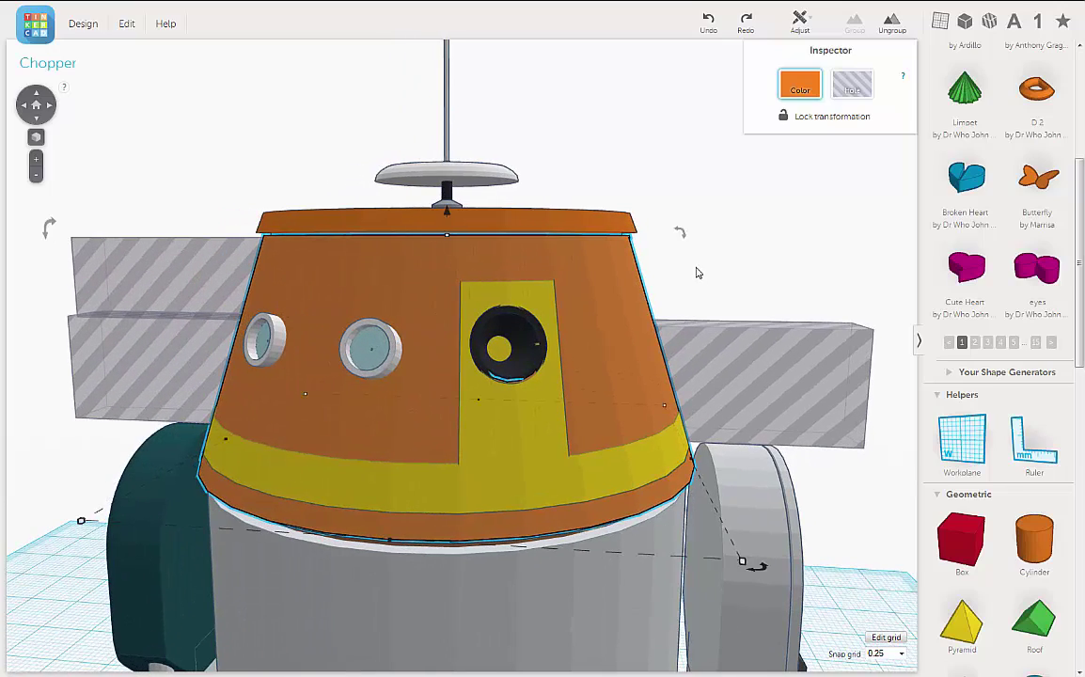
pyautogui.scroll(-2, 696, 269)
pyautogui.moveTo(661, 273); pyautogui.dragTo(828, 286, button='right')
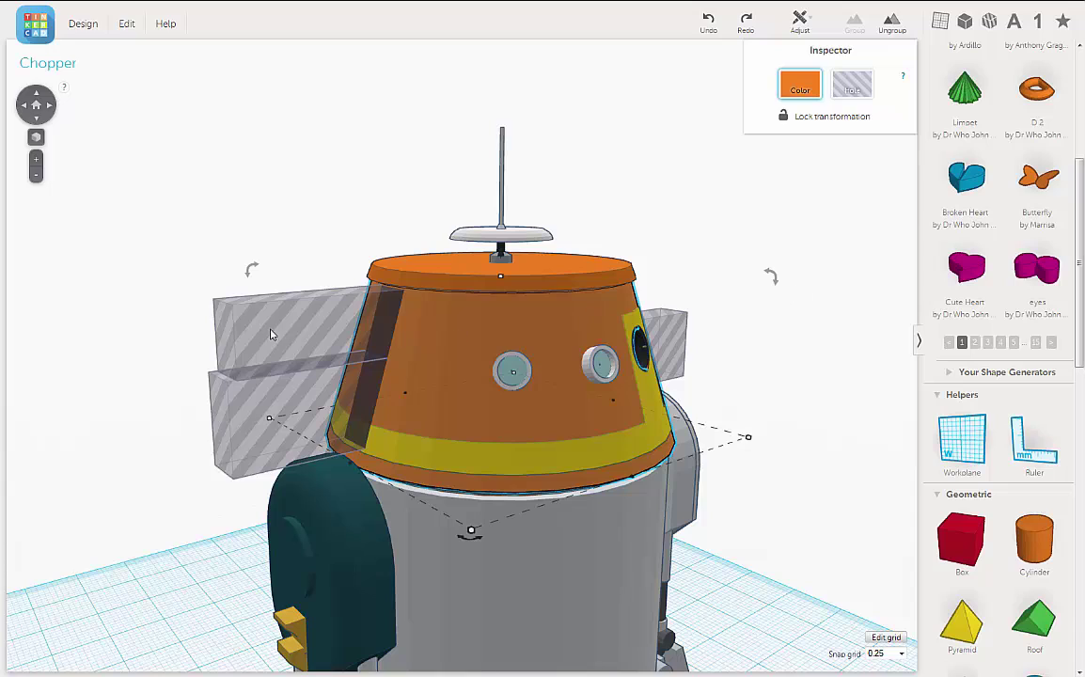
pyautogui.keyDown('shift'); pyautogui.click(319, 314); pyautogui.keyUp('shift')
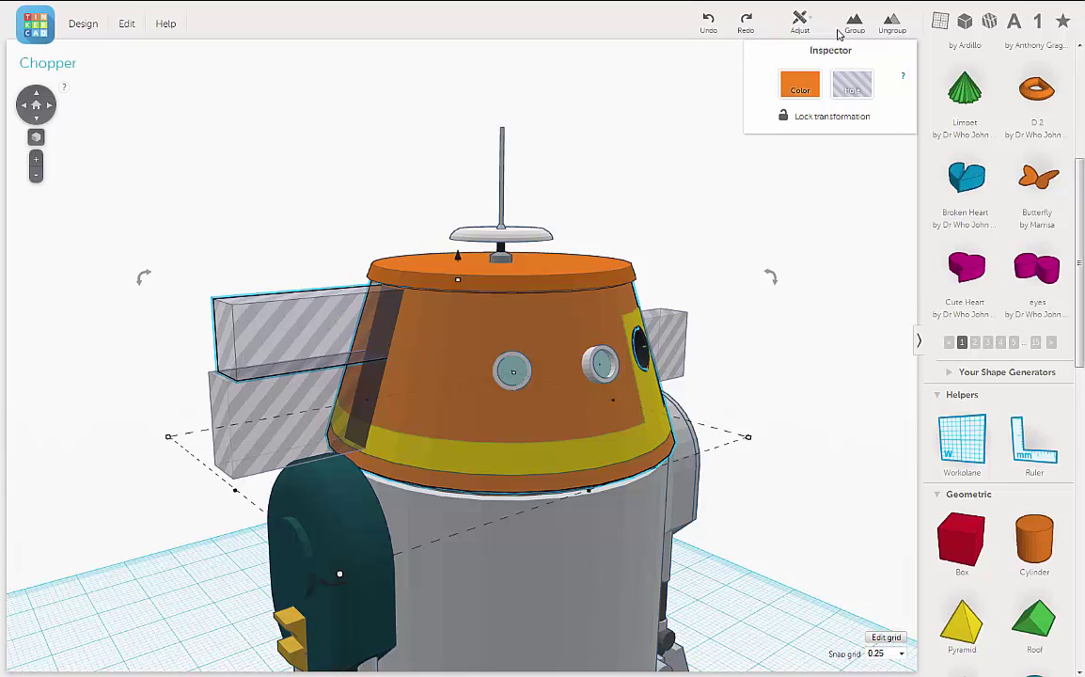
pyautogui.click(853, 22)
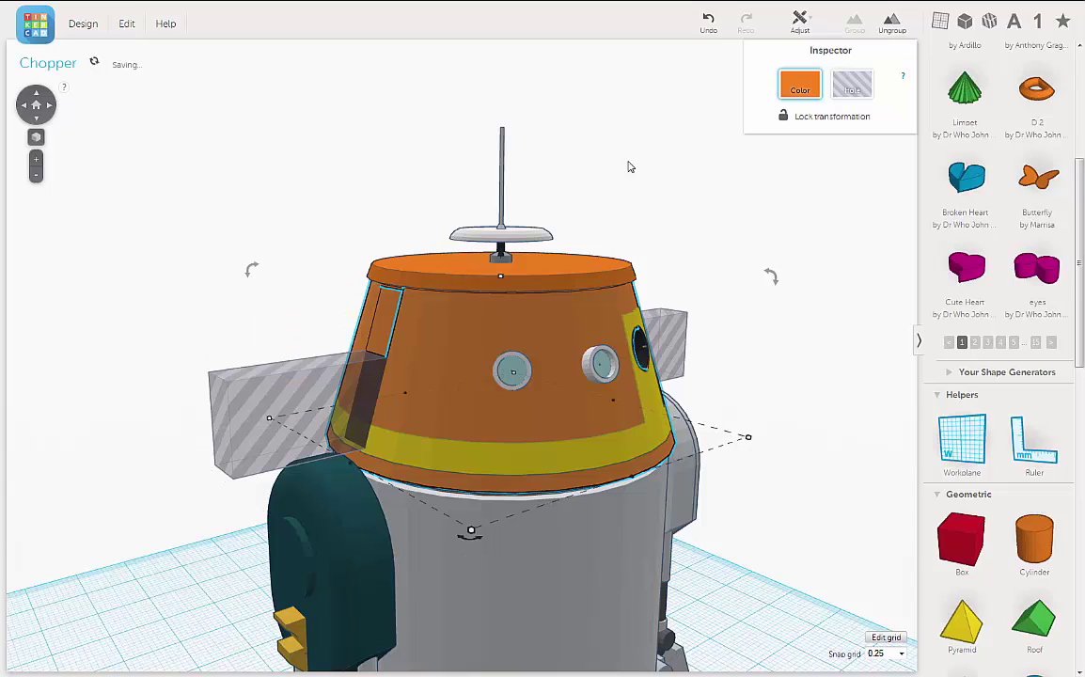
pyautogui.moveTo(618, 172); pyautogui.dragTo(642, 215, button='right')
pyautogui.scroll(5, 475, 375)
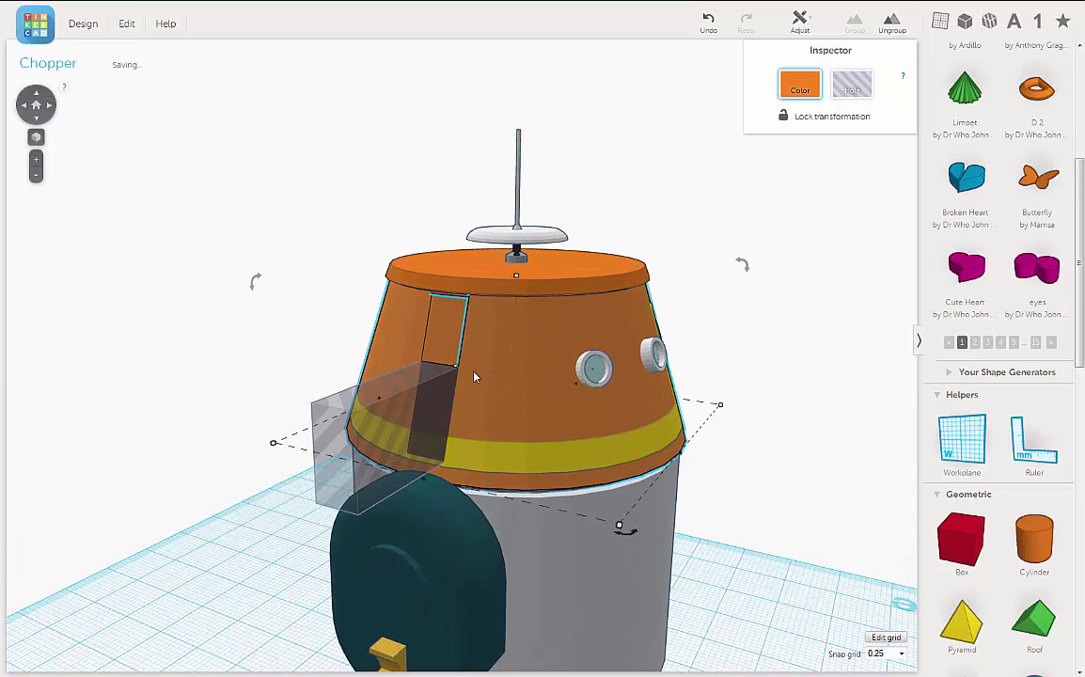
pyautogui.scroll(-5, 424, 364)
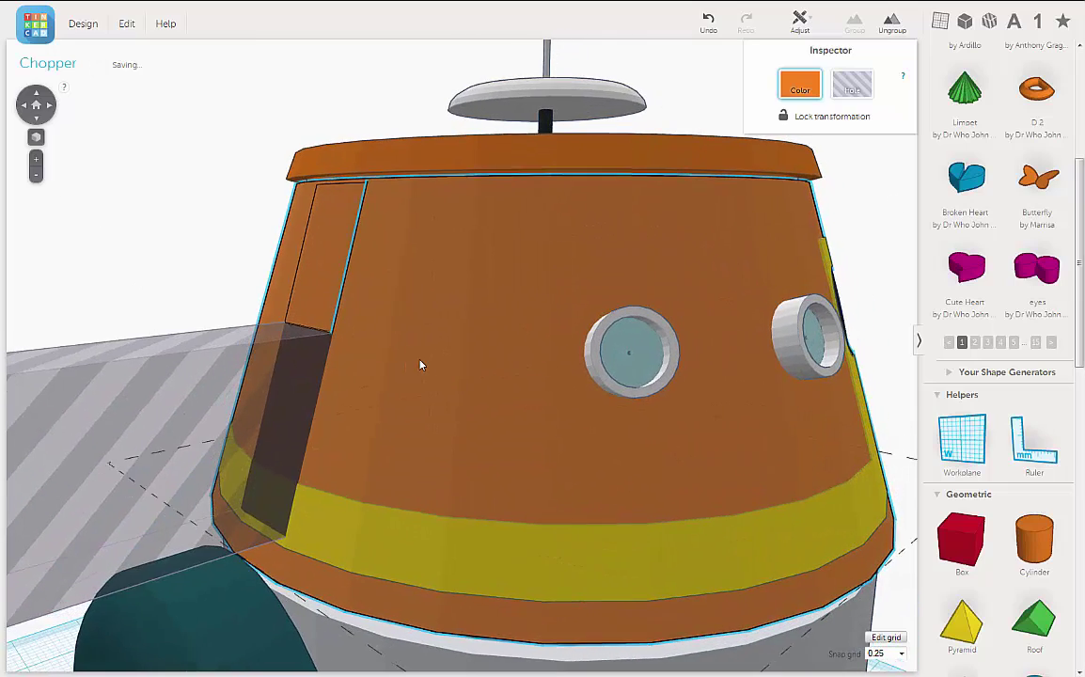
# Undo the upper recess grouping above the teal leg and nudge that side's upper hole block two increments deeper into the head
pyautogui.click(708, 23)
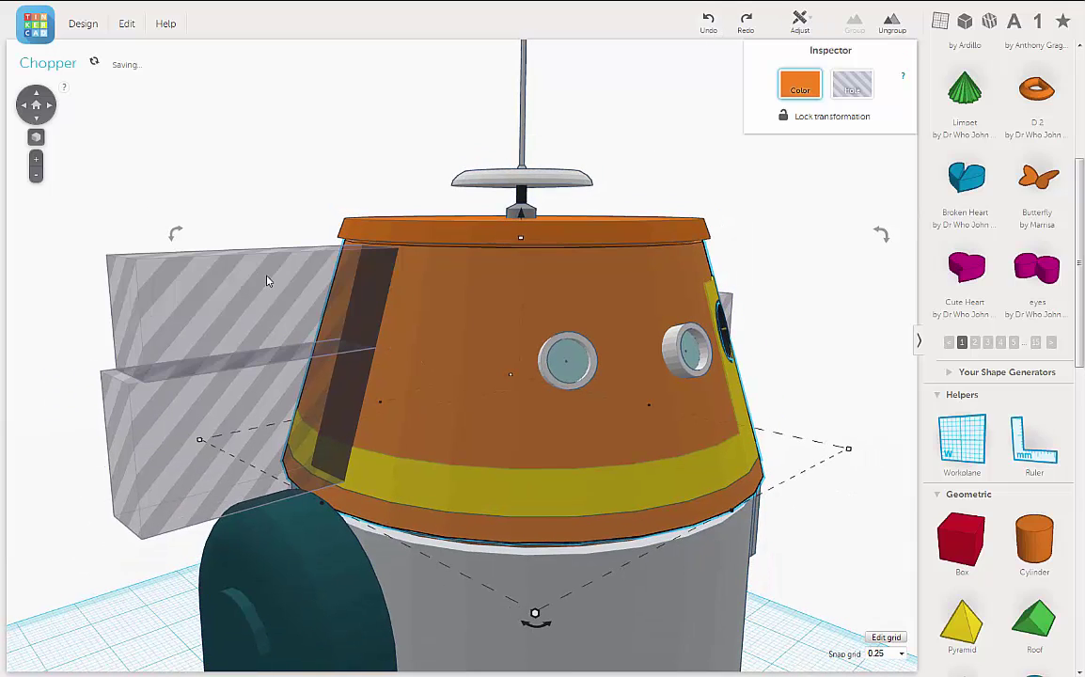
pyautogui.click(267, 280)
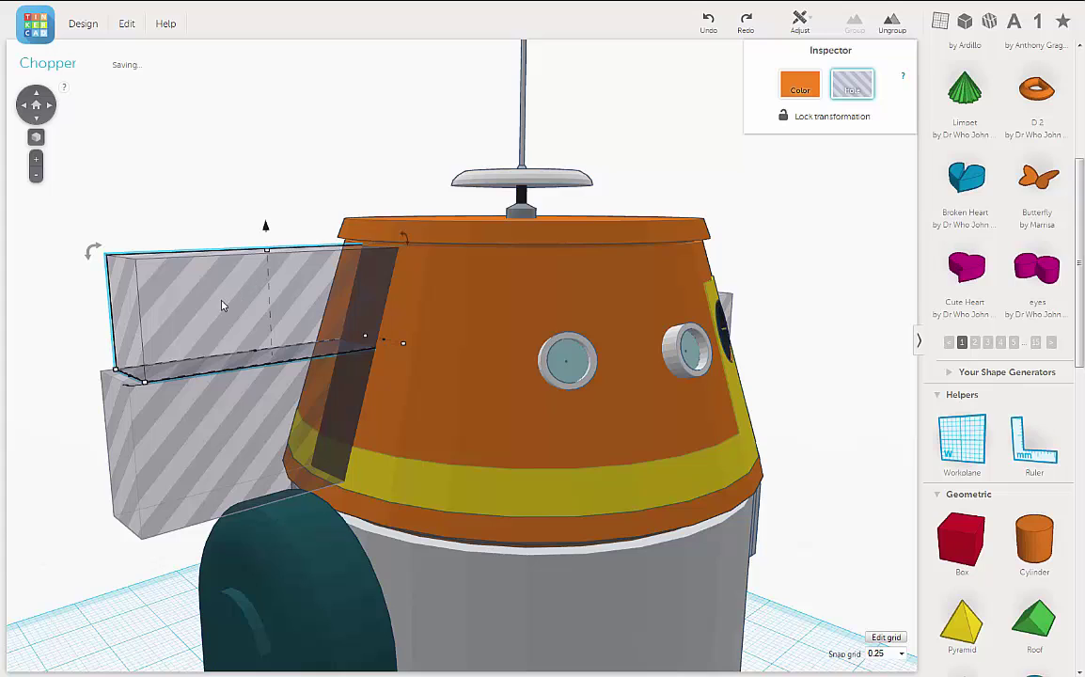
pyautogui.moveTo(222, 306); pyautogui.dragTo(322, 269, button='middle')
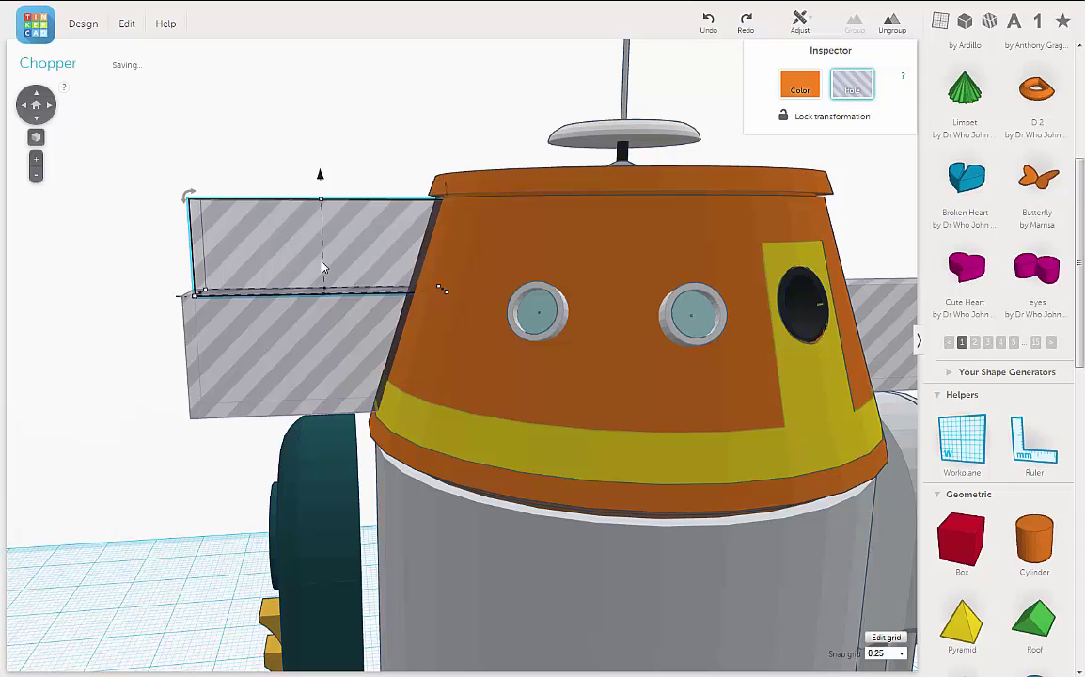
pyautogui.press('Right')
pyautogui.press('Right')
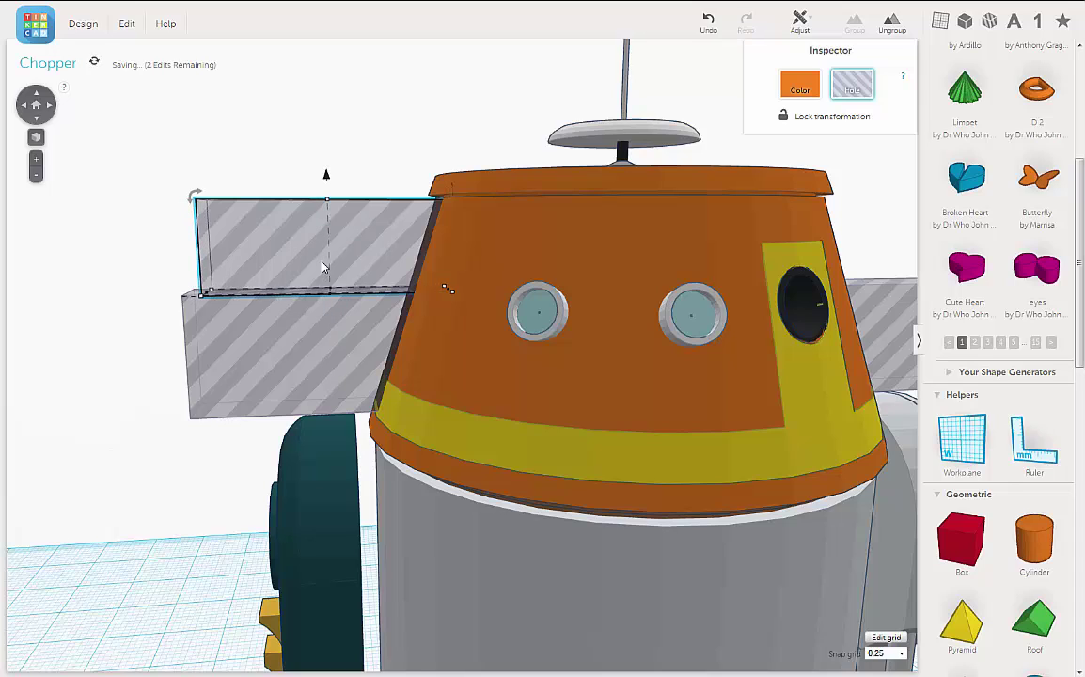
# Try to cut the upper recess above the teal leg by grouping the head with the upper hole block, and undo that grouping
pyautogui.keyDown('shift'); pyautogui.click(495, 221); pyautogui.keyUp('shift')
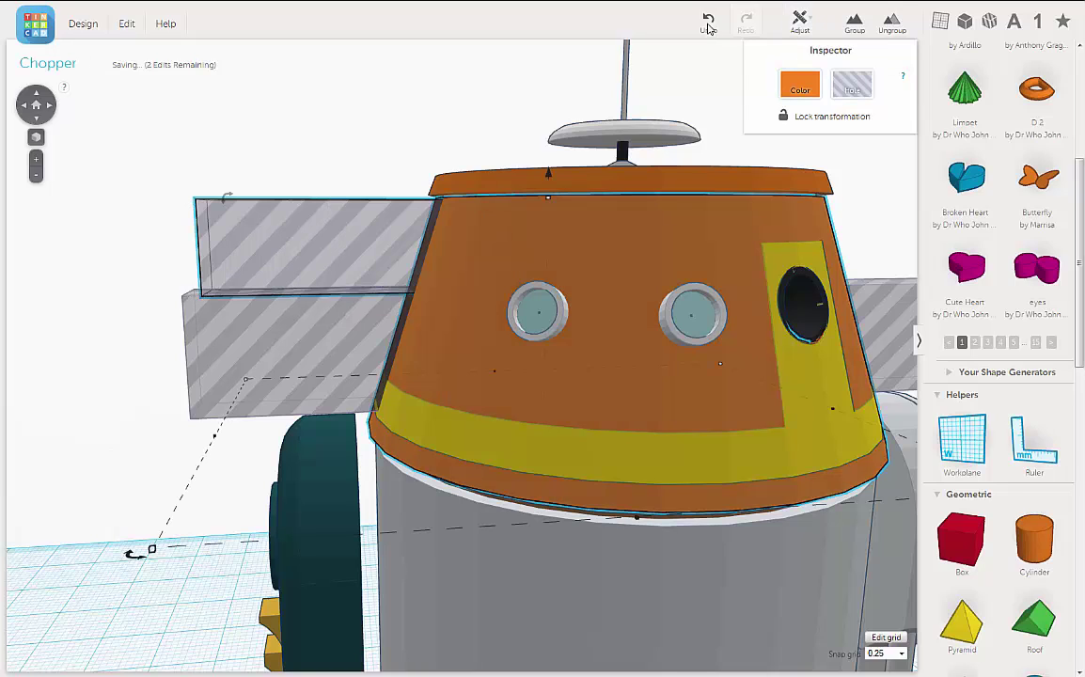
pyautogui.click(859, 26)
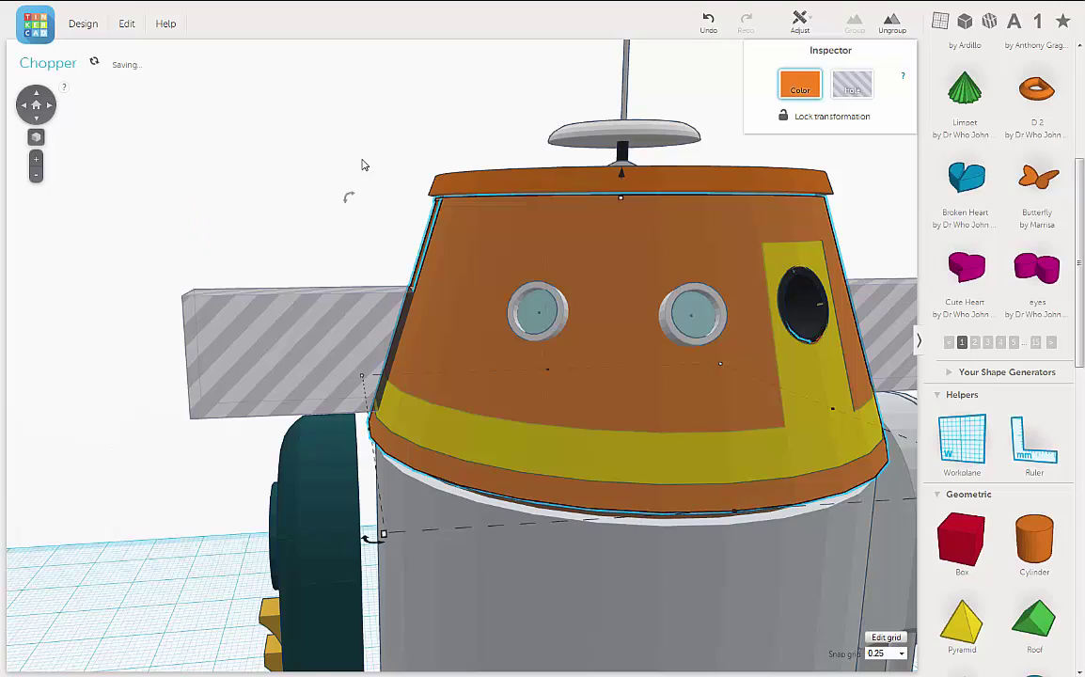
pyautogui.moveTo(362, 165); pyautogui.dragTo(327, 193, button='right')
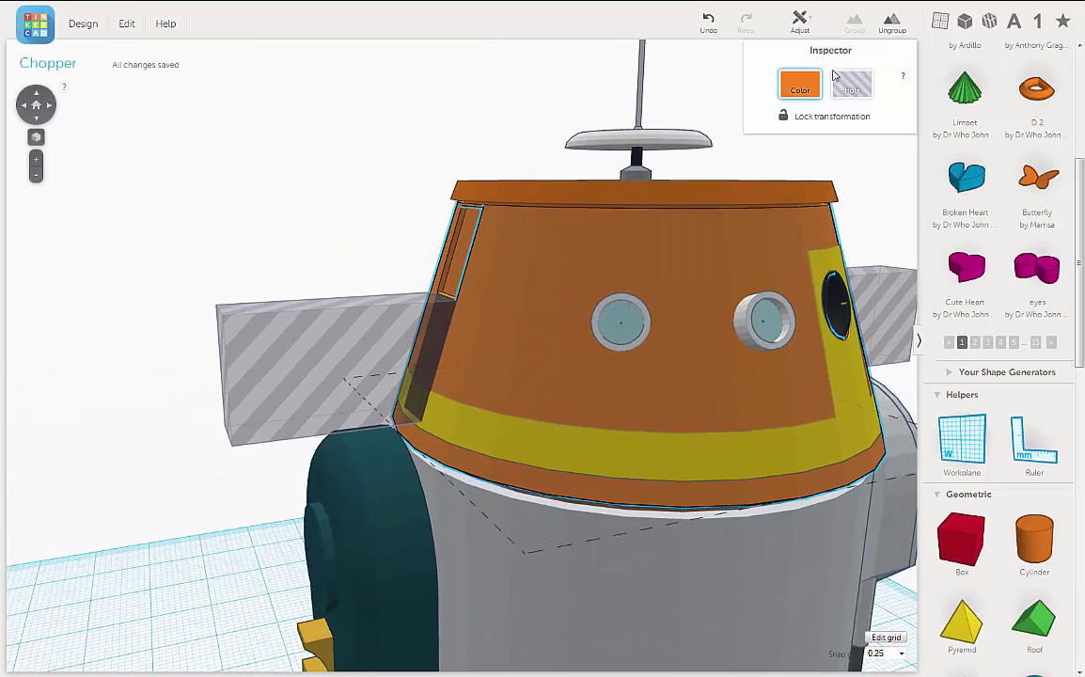
pyautogui.click(708, 20)
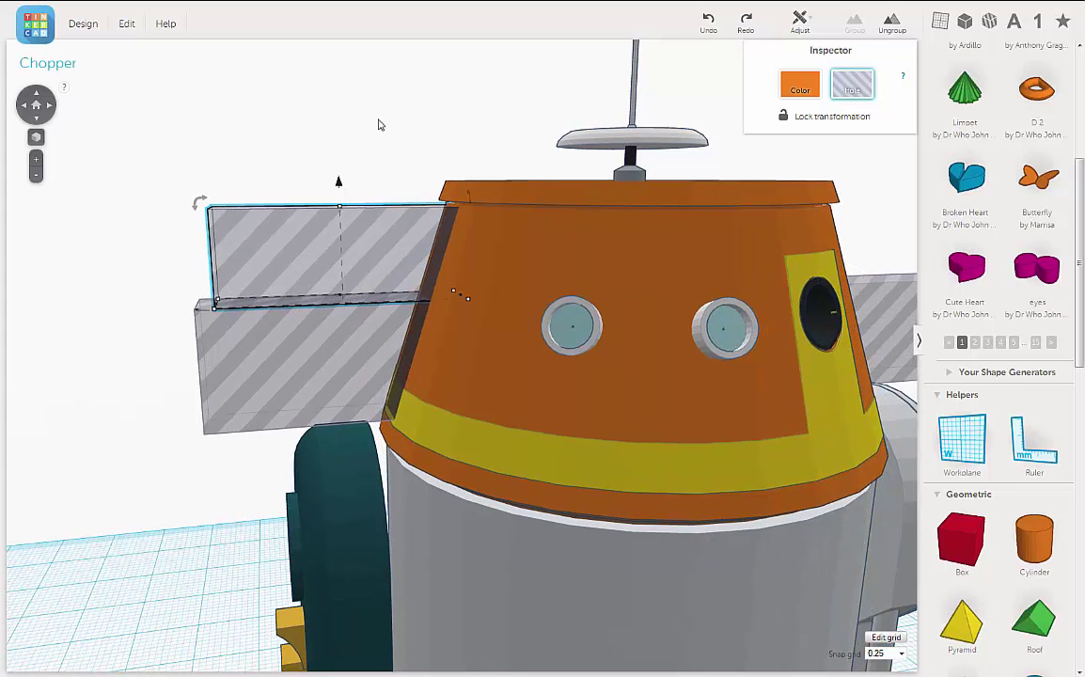
# Nudge the upper hole block above the teal leg further into the head and group it with the head to cut the recess
pyautogui.press('Right')
pyautogui.press('Right')
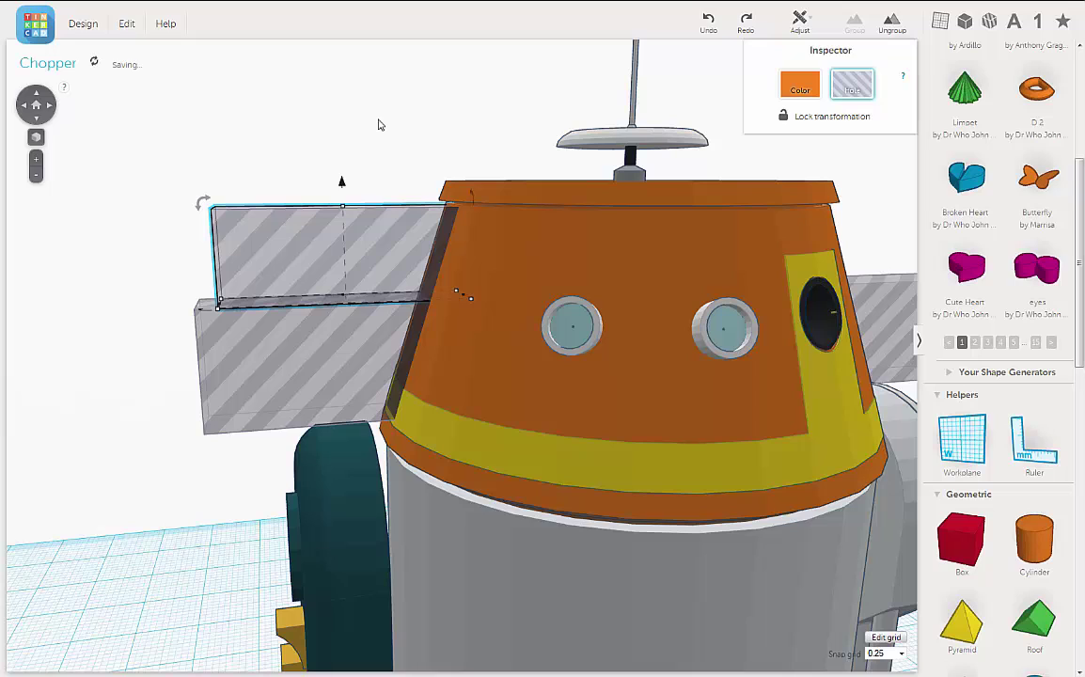
pyautogui.keyDown('shift'); pyautogui.click(516, 243); pyautogui.keyUp('shift')
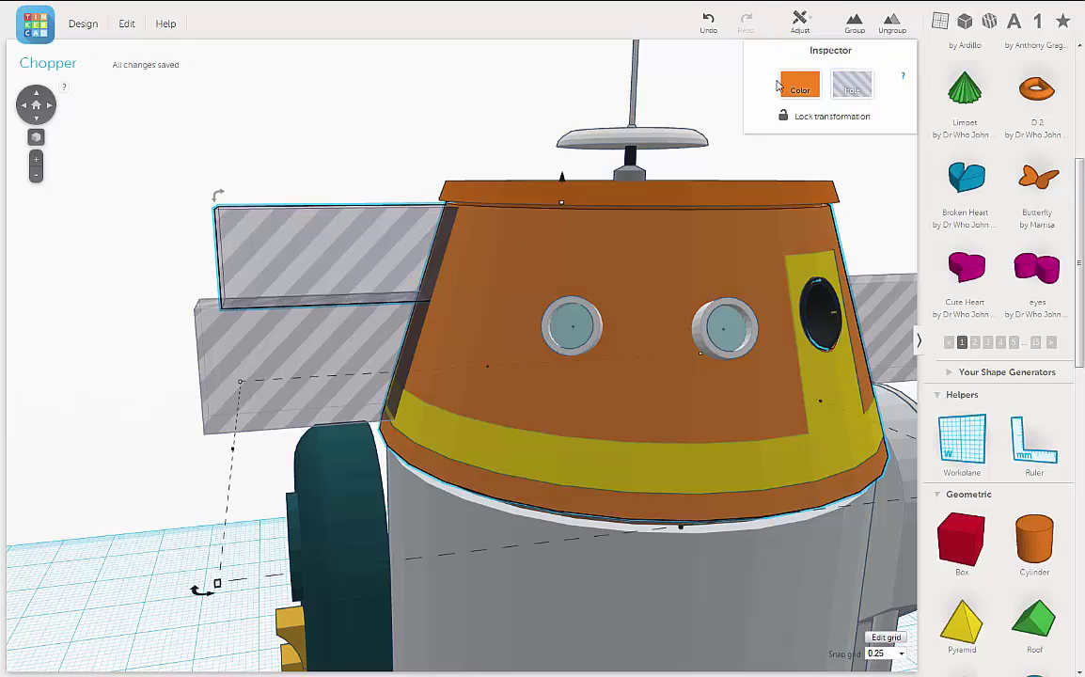
pyautogui.click(854, 23)
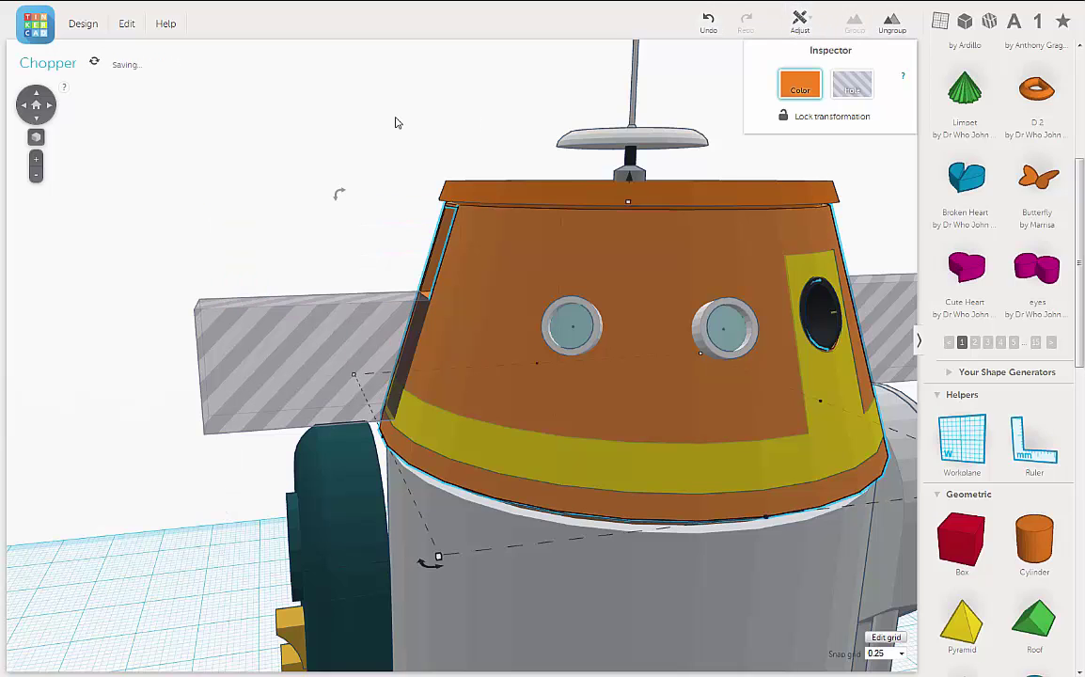
pyautogui.moveTo(449, 130); pyautogui.dragTo(448, 131, button='right')
pyautogui.moveTo(331, 136); pyautogui.dragTo(441, 331, button='right')
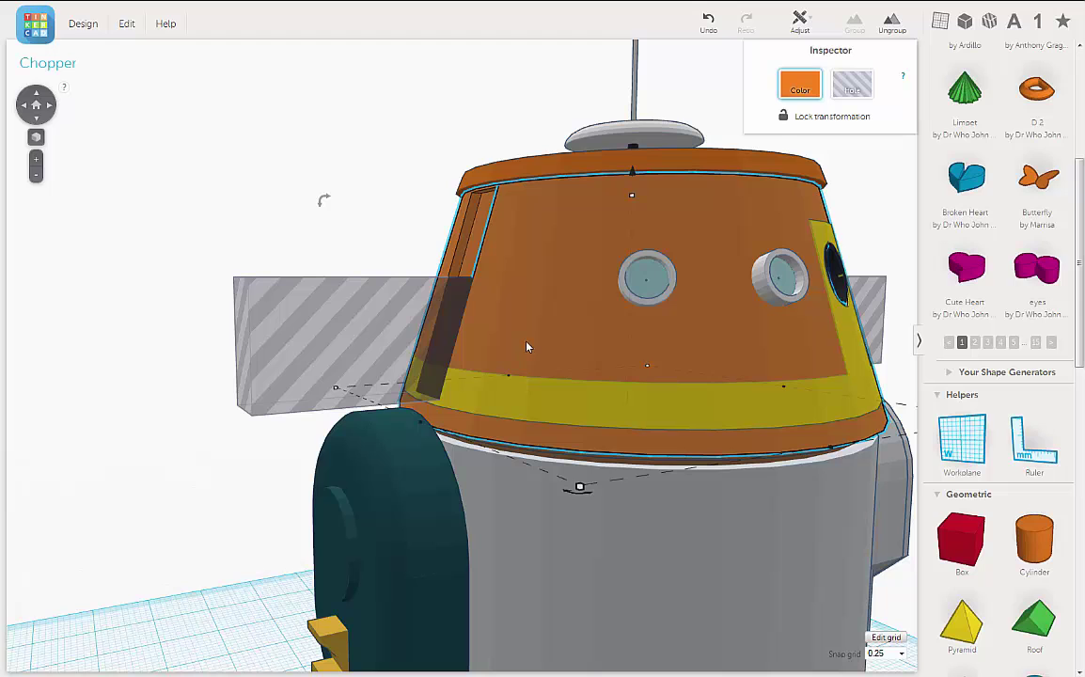
pyautogui.moveTo(366, 213); pyautogui.dragTo(370, 251, button='right')
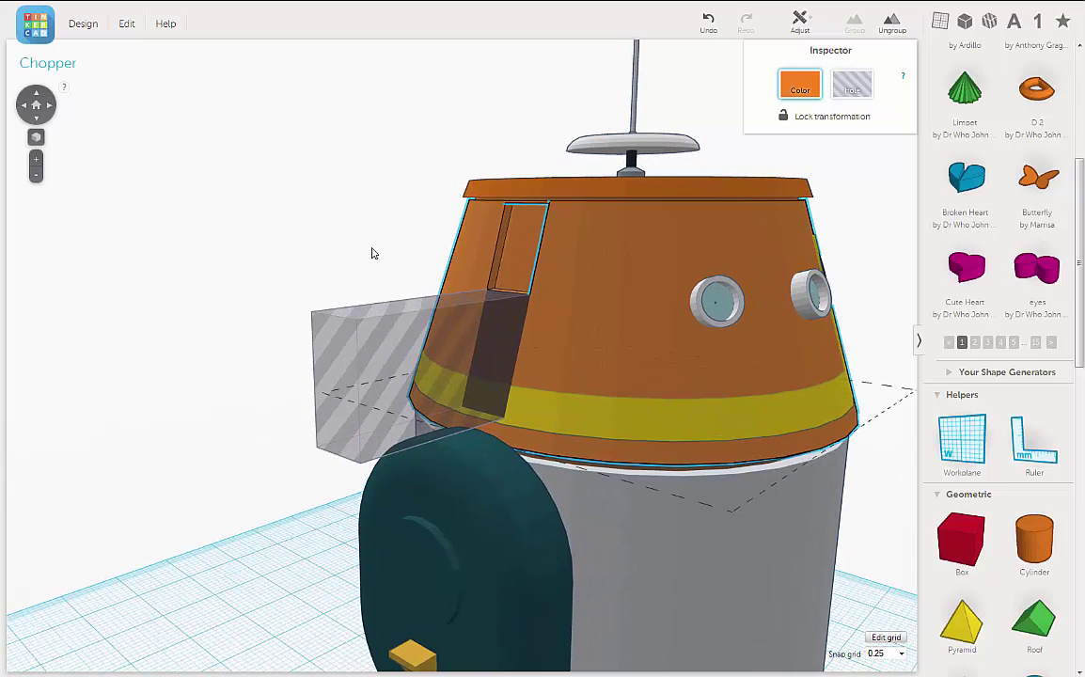
# Duplicate the lower hole block above the teal leg in place
pyautogui.click(397, 335)
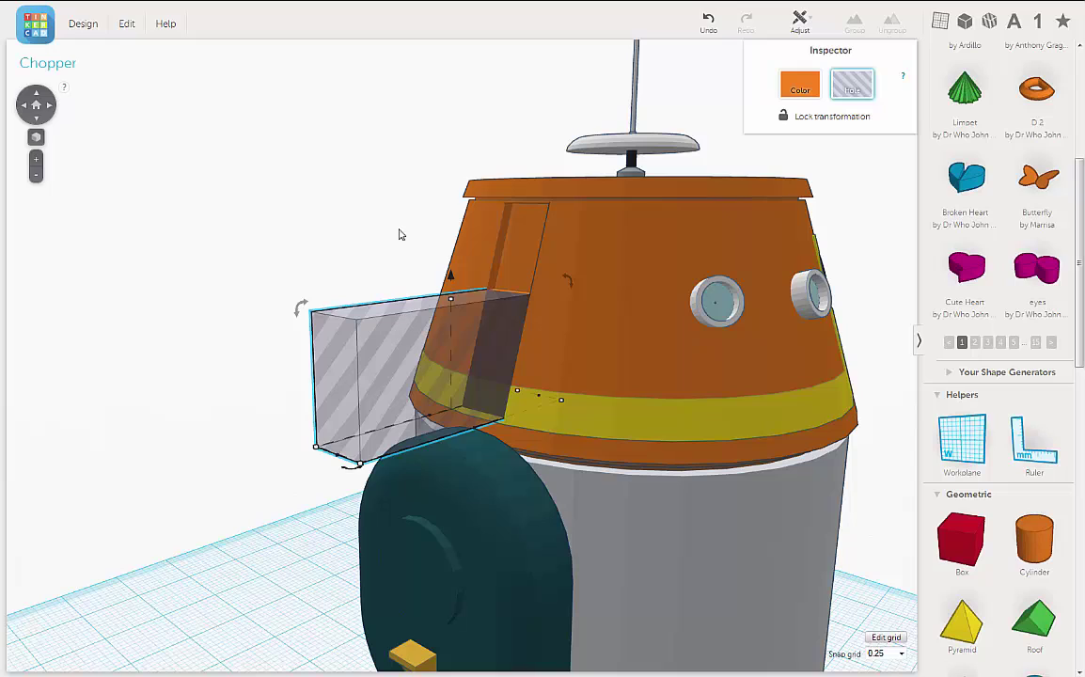
pyautogui.click(130, 28)
pyautogui.click(139, 82)
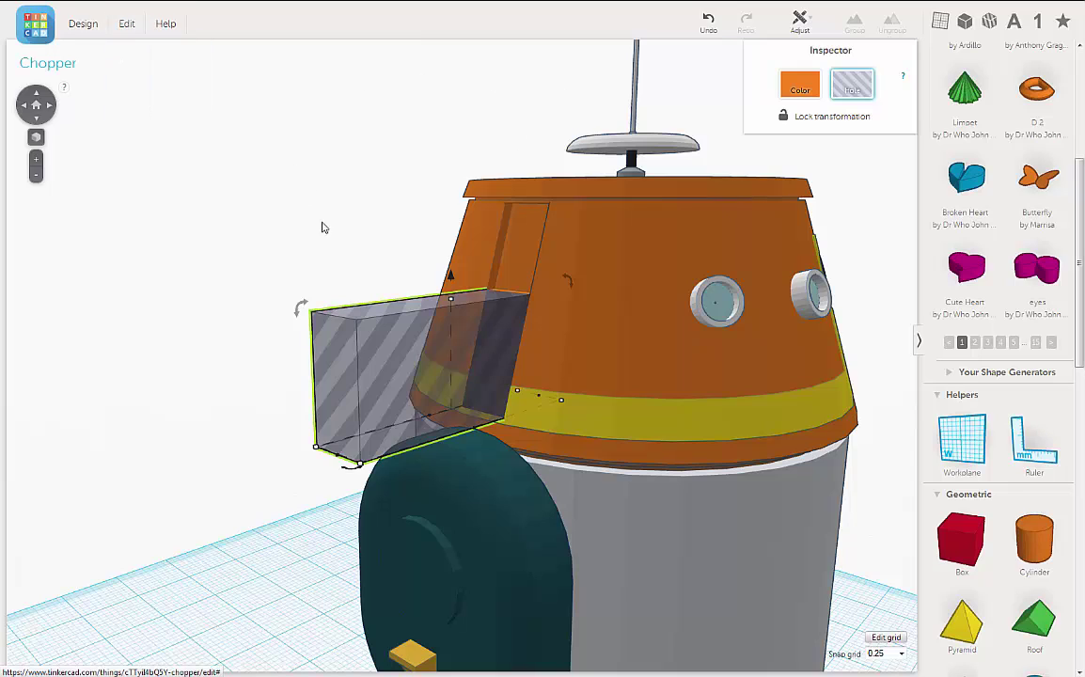
pyautogui.moveTo(323, 239); pyautogui.dragTo(324, 189, button='right')
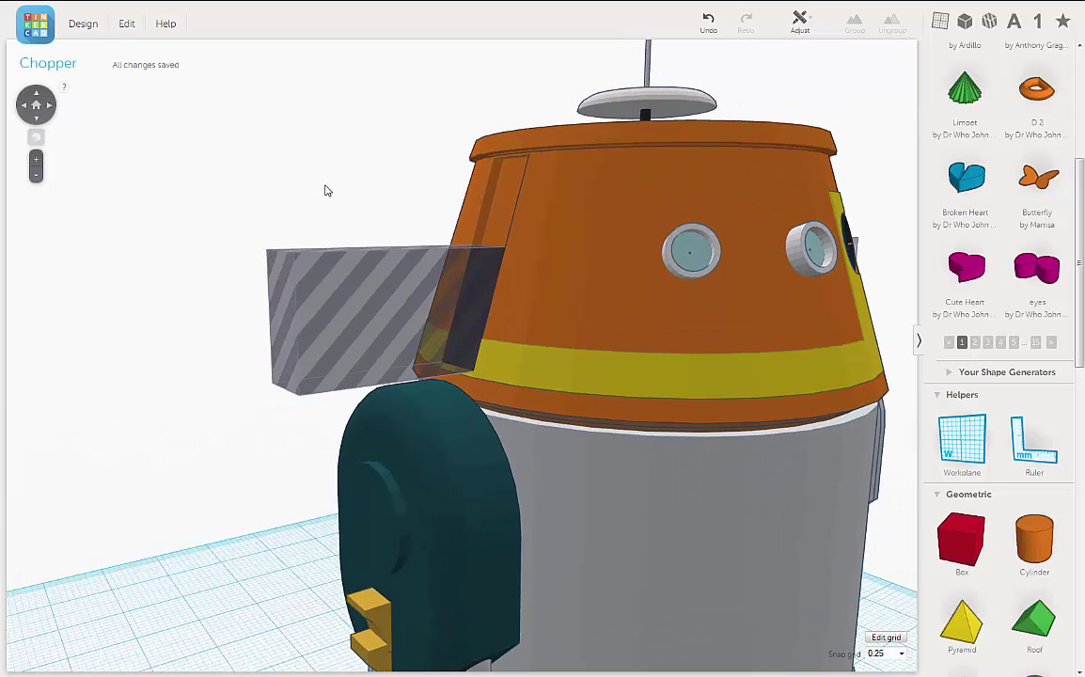
# Cut the lower recess into the orange head above the teal leg by grouping the head with one of the duplicated lower hole blocks
pyautogui.click(526, 375)
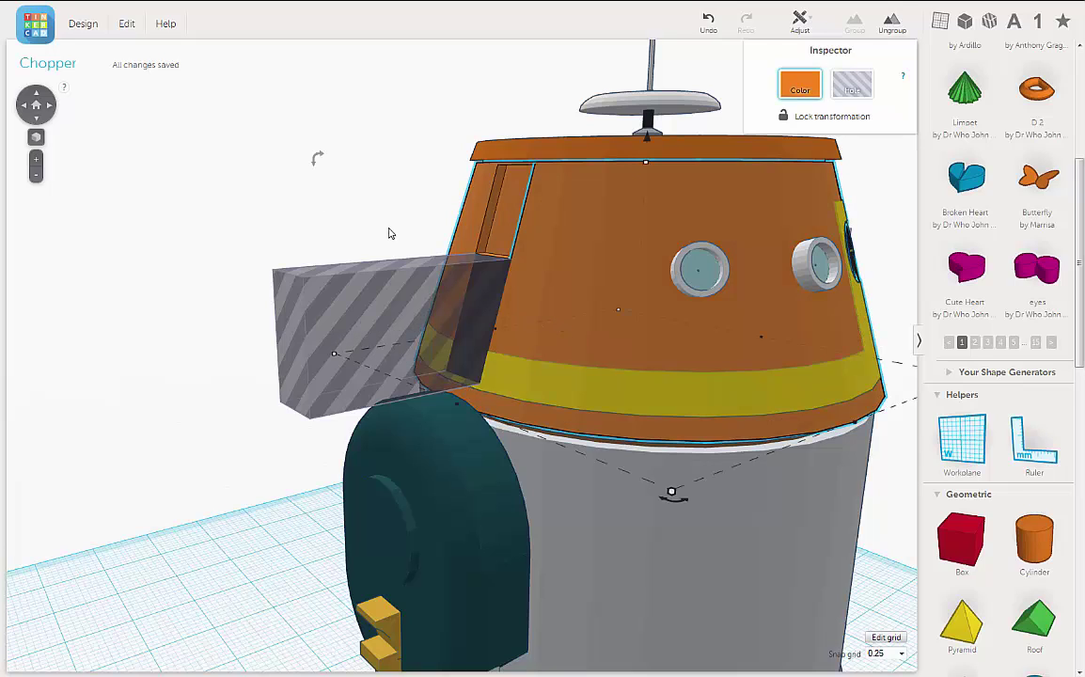
pyautogui.click(364, 197)
pyautogui.click(338, 295)
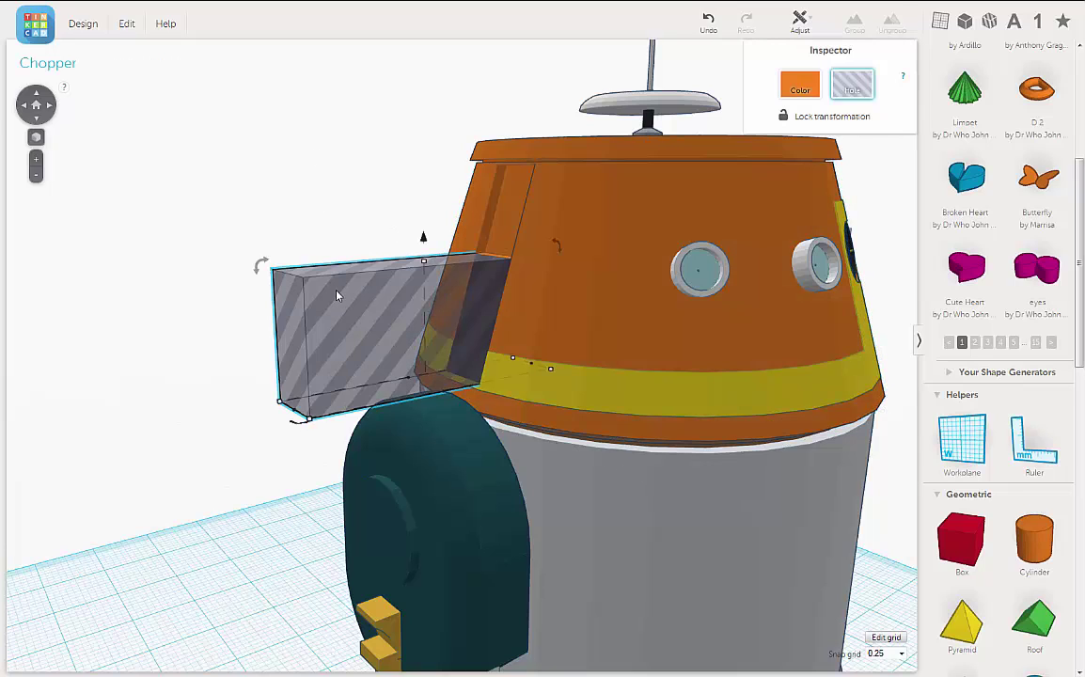
pyautogui.keyDown('shift'); pyautogui.click(580, 294); pyautogui.keyUp('shift')
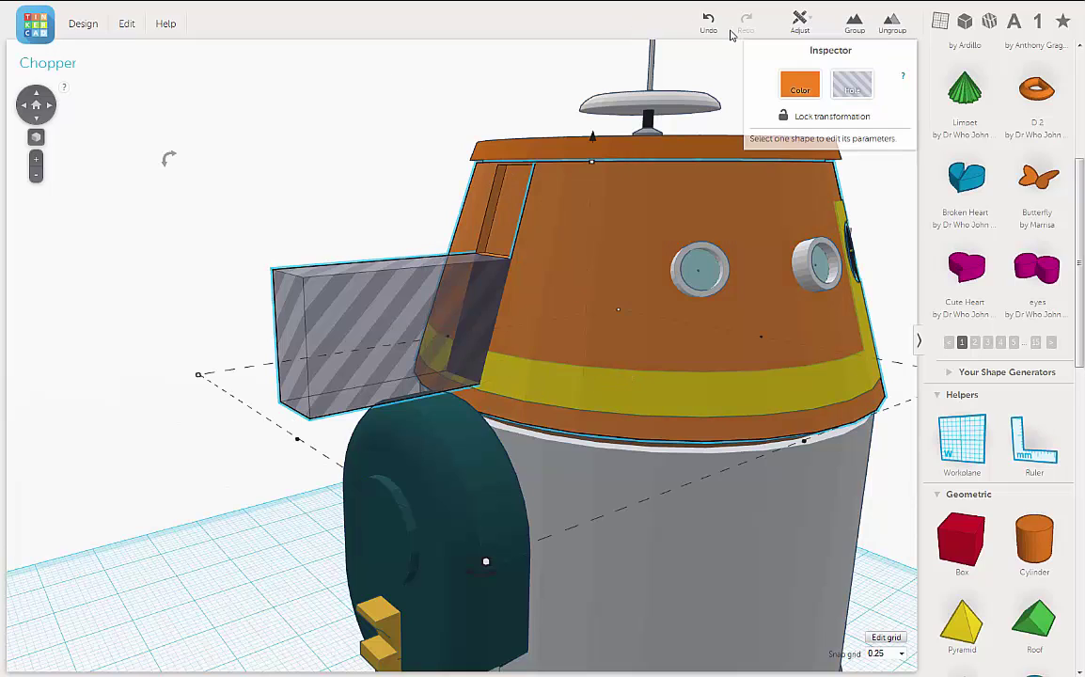
pyautogui.click(853, 23)
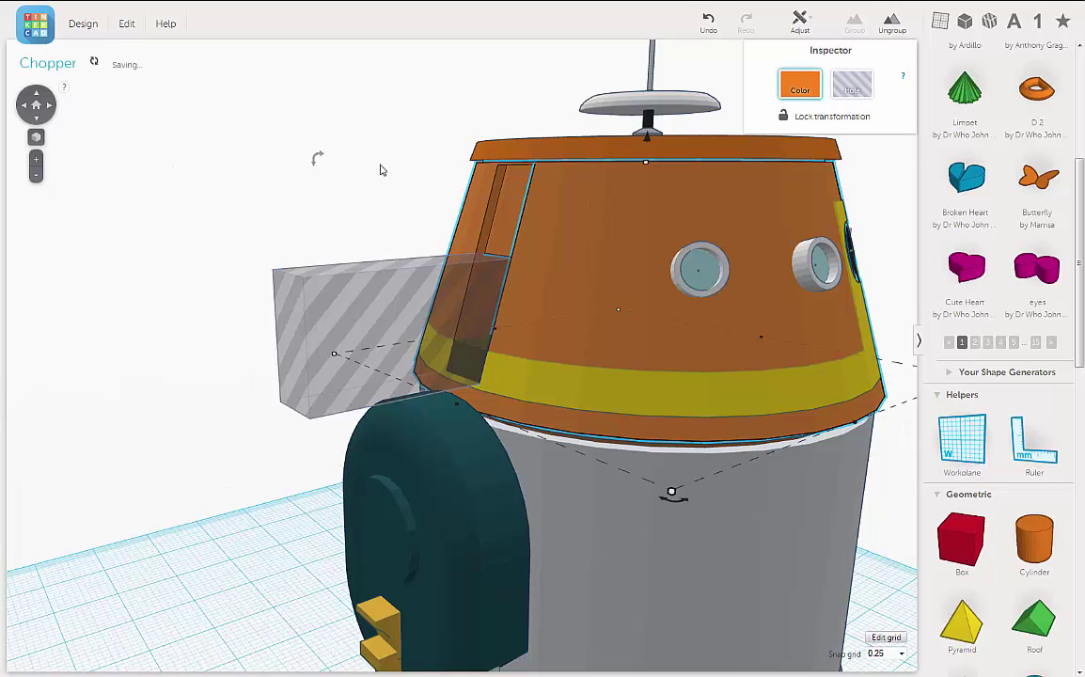
pyautogui.moveTo(395, 167); pyautogui.dragTo(404, 195, button='right')
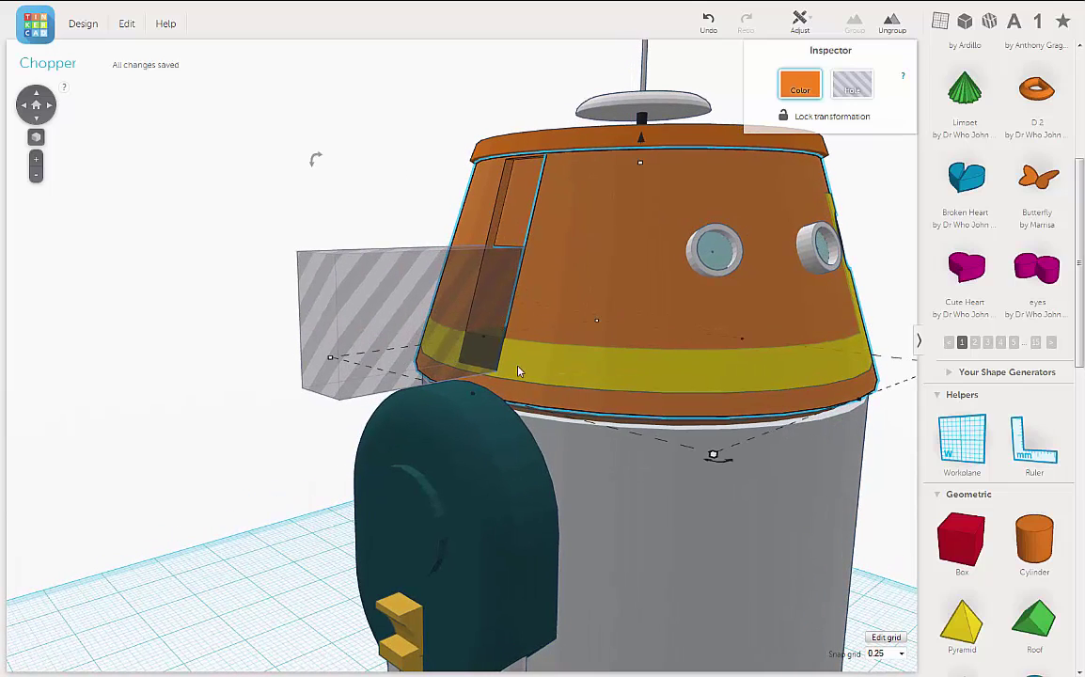
# Try to cut the lower recess into the yellow band by grouping it with the remaining lower hole block, and undo that grouping
pyautogui.click(400, 283)
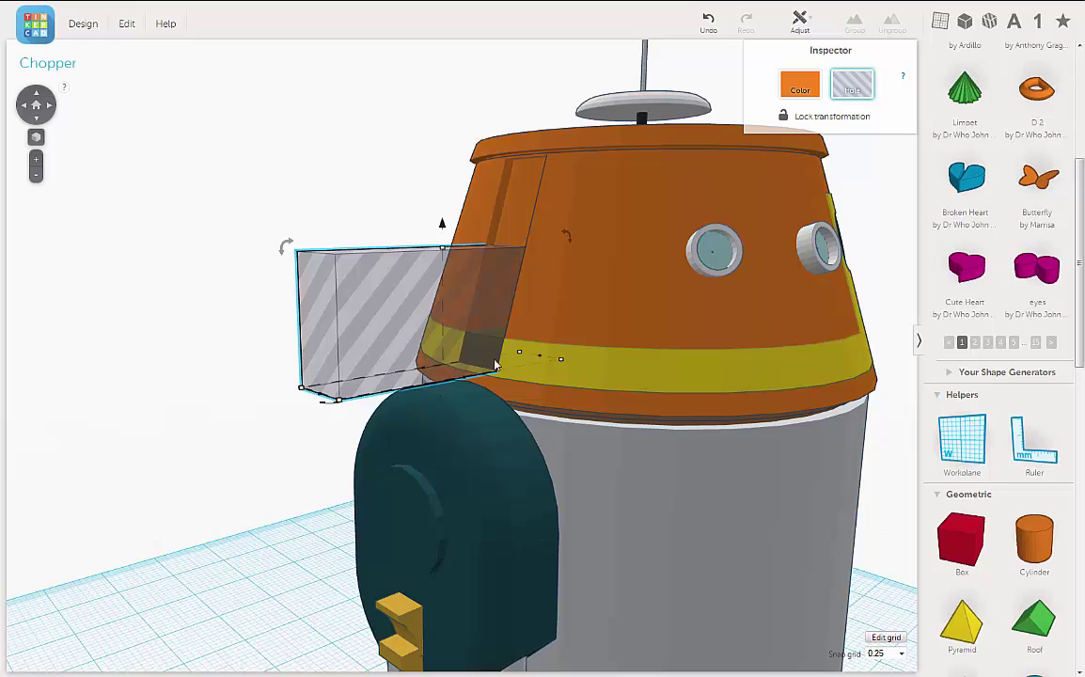
pyautogui.keyDown('shift'); pyautogui.click(575, 372); pyautogui.keyUp('shift')
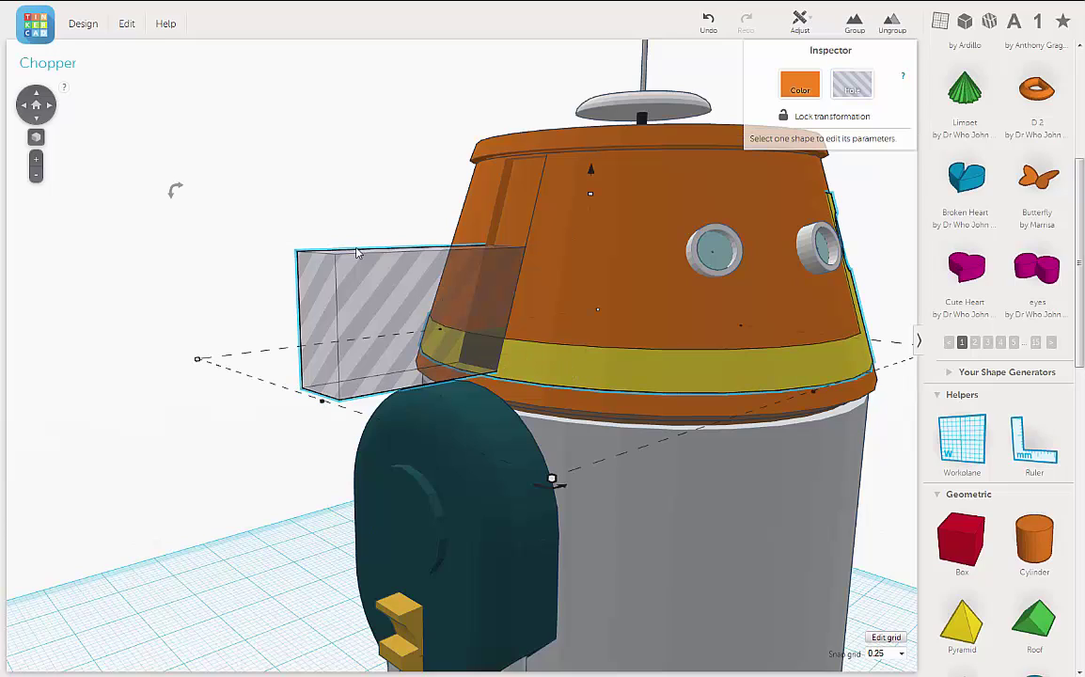
pyautogui.click(854, 23)
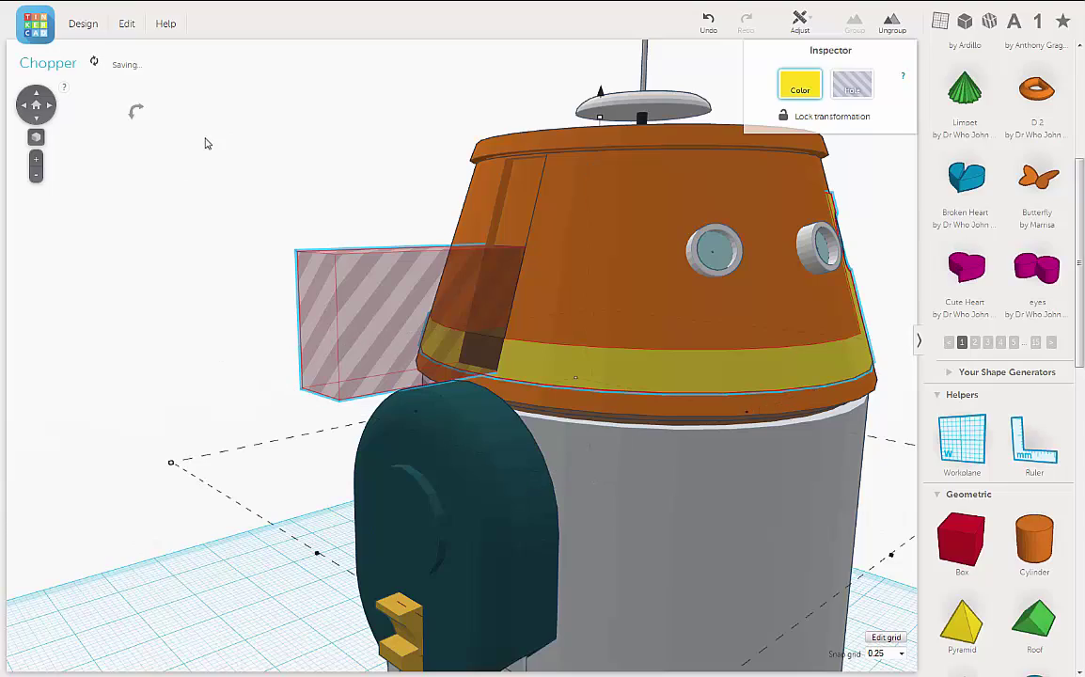
pyautogui.moveTo(227, 182); pyautogui.dragTo(152, 205, button='right')
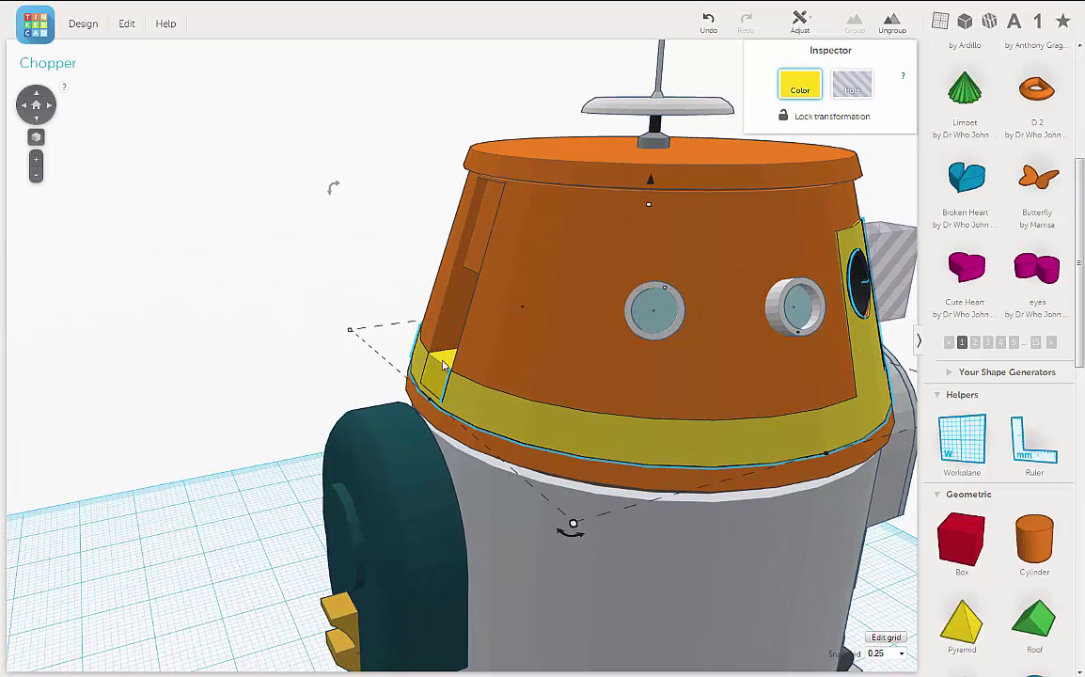
pyautogui.moveTo(259, 252); pyautogui.dragTo(477, 355, button='right')
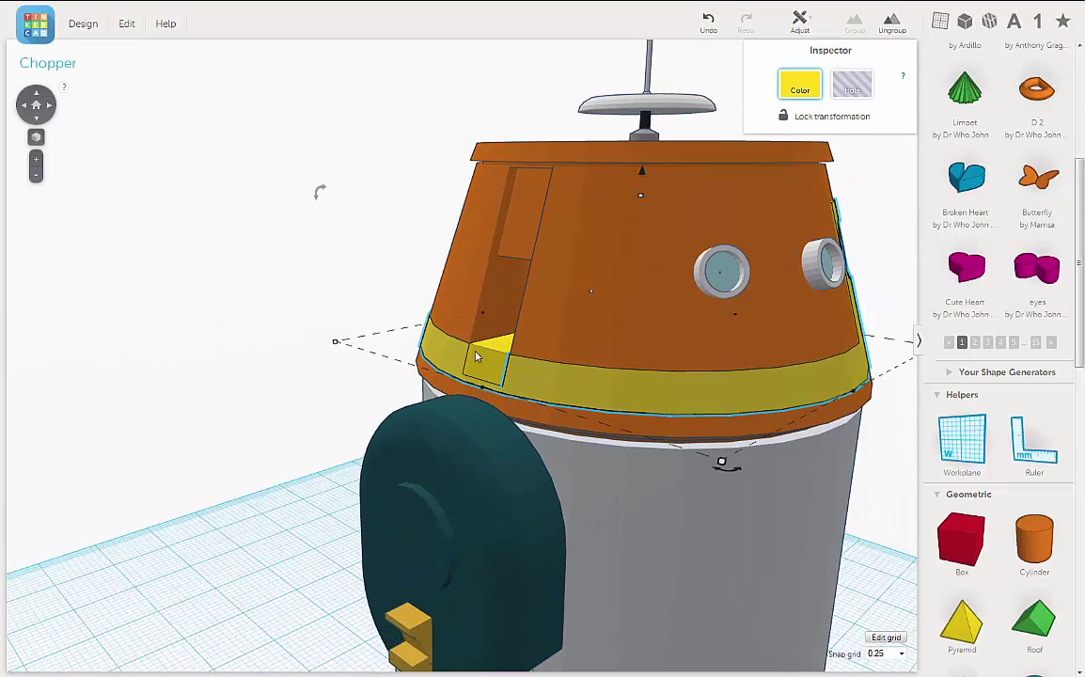
pyautogui.click(484, 357)
pyautogui.moveTo(228, 229); pyautogui.dragTo(198, 198, button='right')
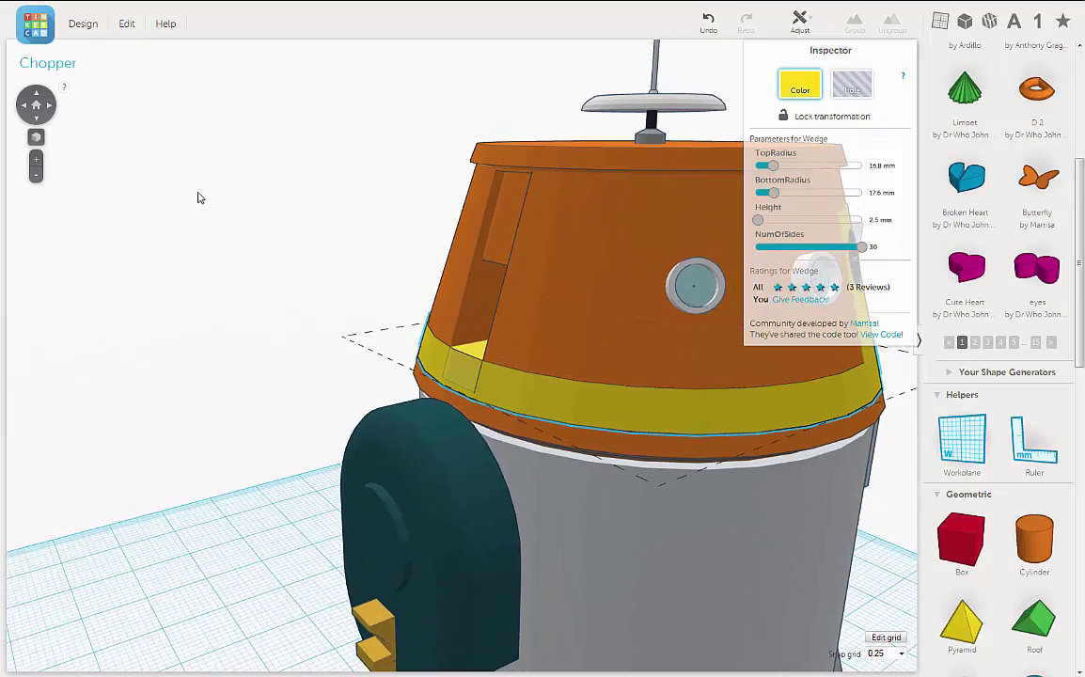
pyautogui.click(707, 26)
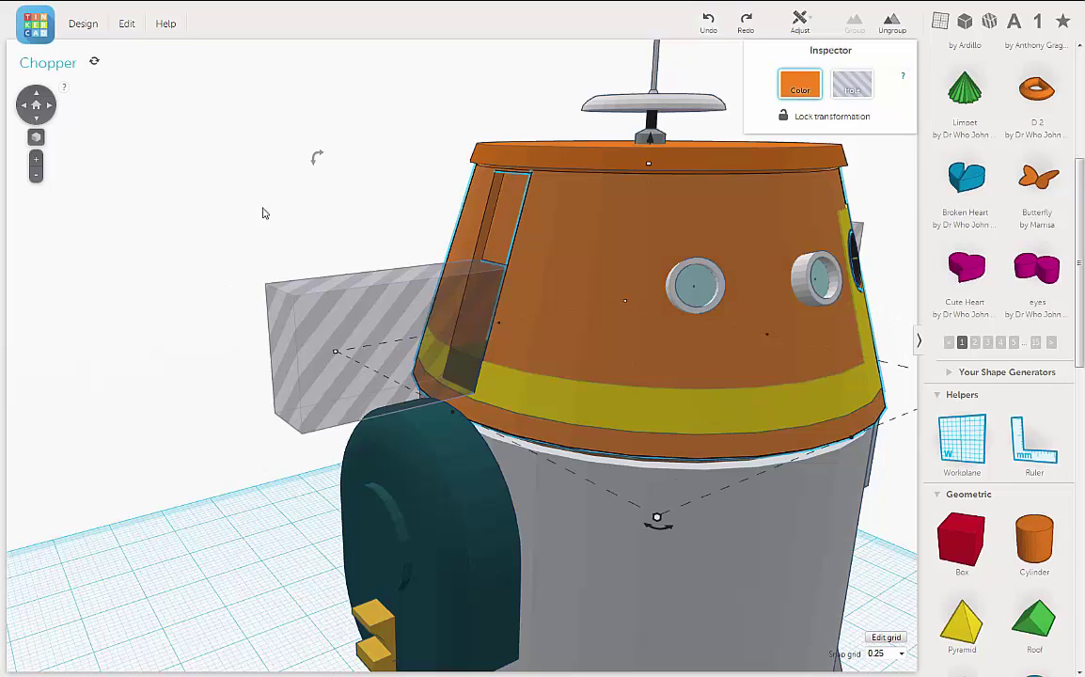
# Lift the yellow band piece up off the head to examine its shape, and undo the move
pyautogui.moveTo(263, 187); pyautogui.dragTo(253, 184, button='right')
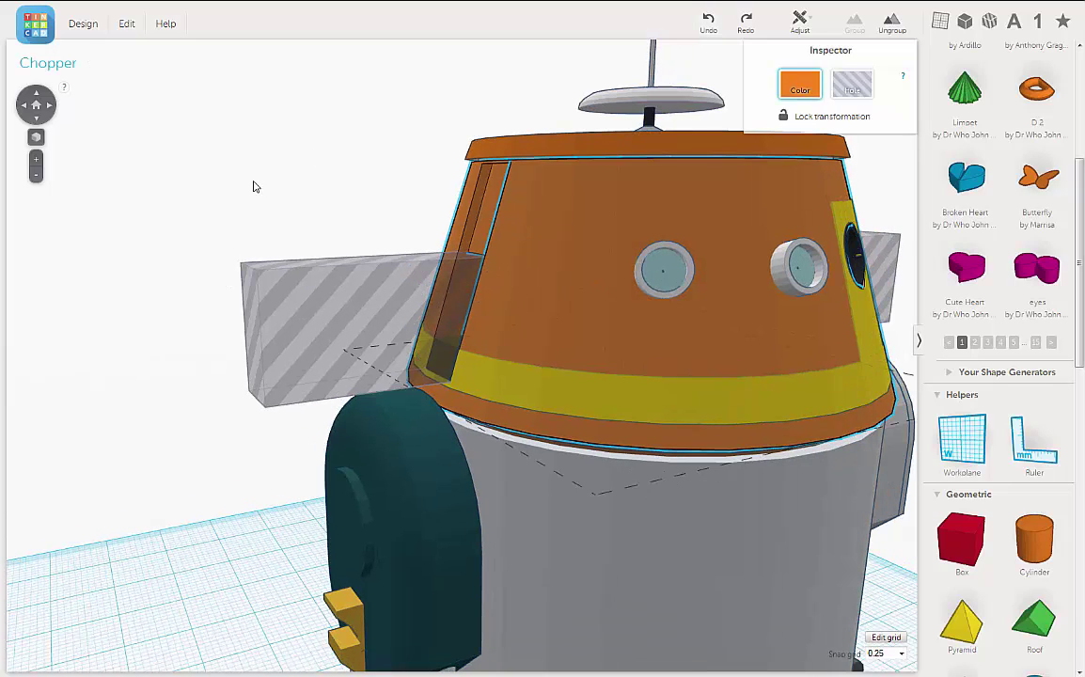
pyautogui.click(862, 325)
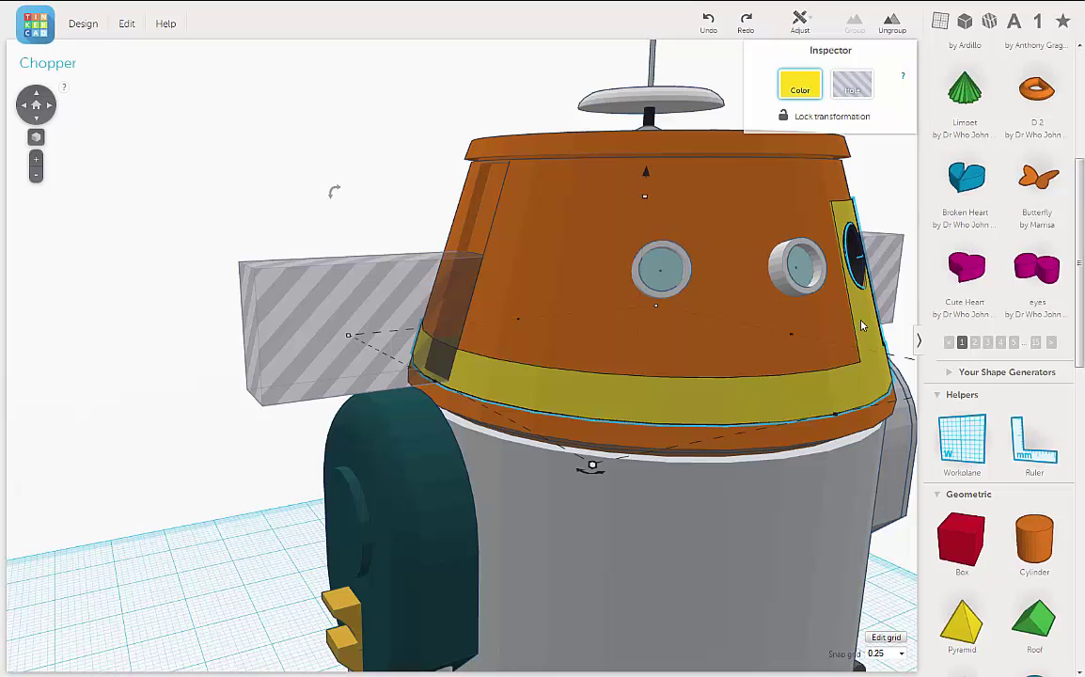
pyautogui.press('Escape')
pyautogui.click(613, 402)
pyautogui.press('Escape')
pyautogui.click(855, 302)
pyautogui.moveTo(346, 199); pyautogui.dragTo(437, 207, button='right')
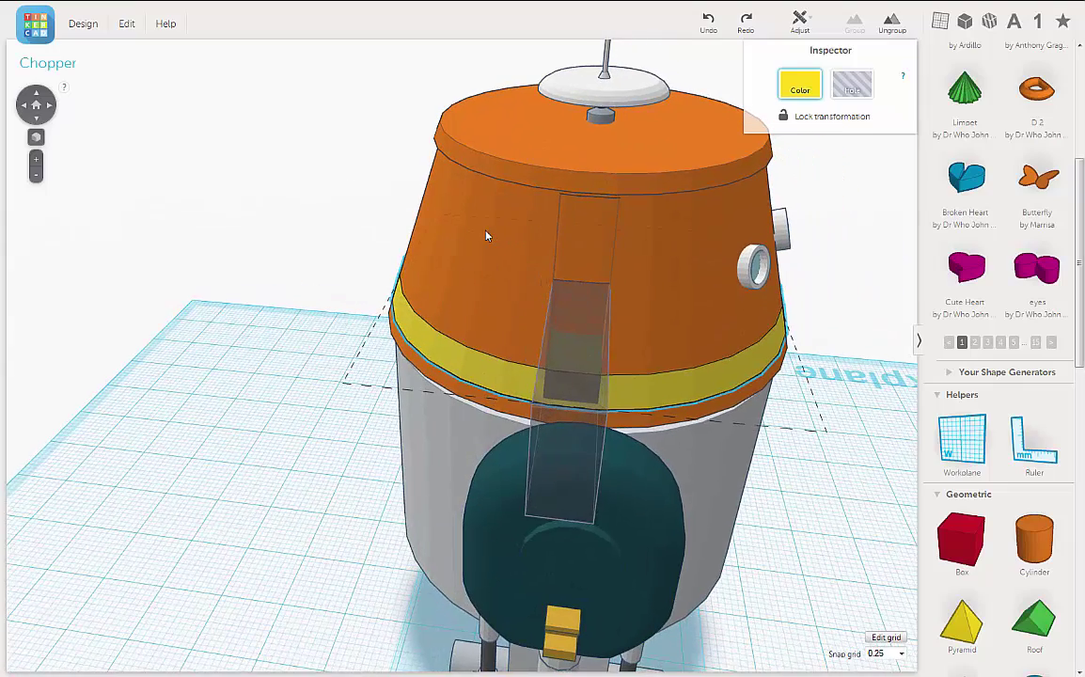
pyautogui.moveTo(374, 219); pyautogui.dragTo(317, 209, button='right')
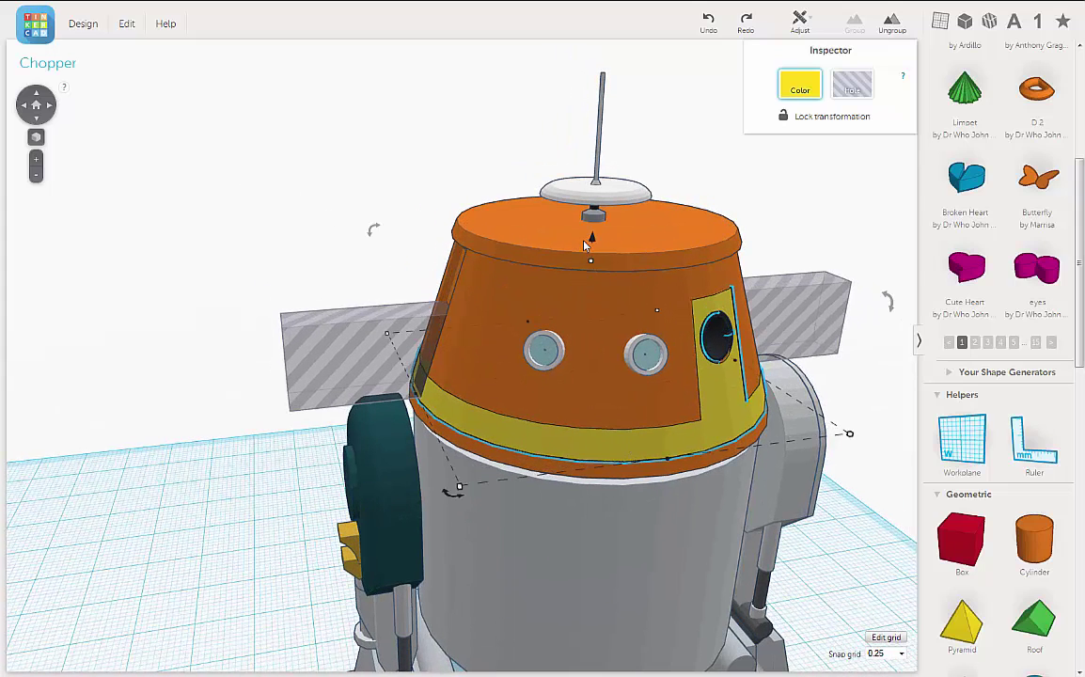
pyautogui.moveTo(595, 243)
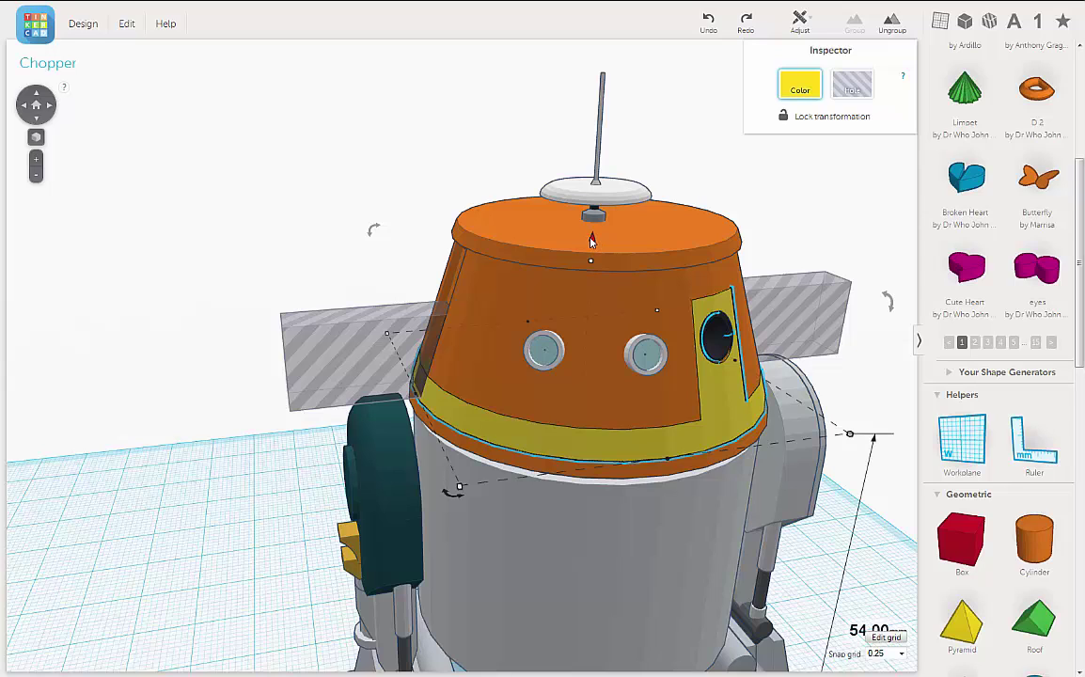
pyautogui.moveTo(591, 242); pyautogui.dragTo(651, 92)
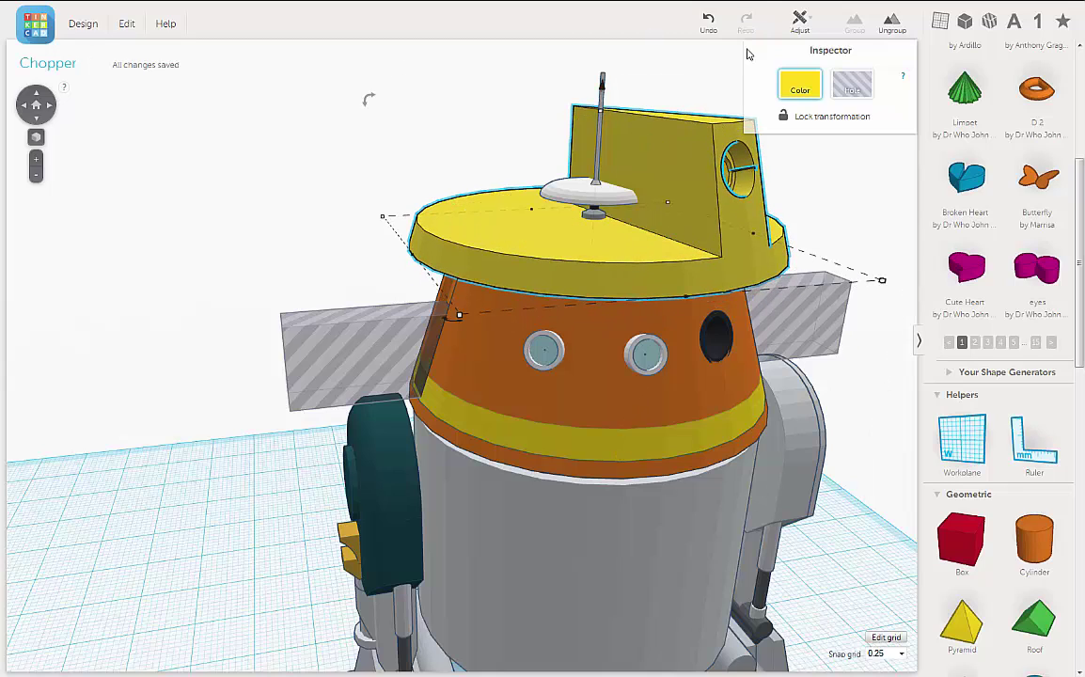
pyautogui.click(708, 22)
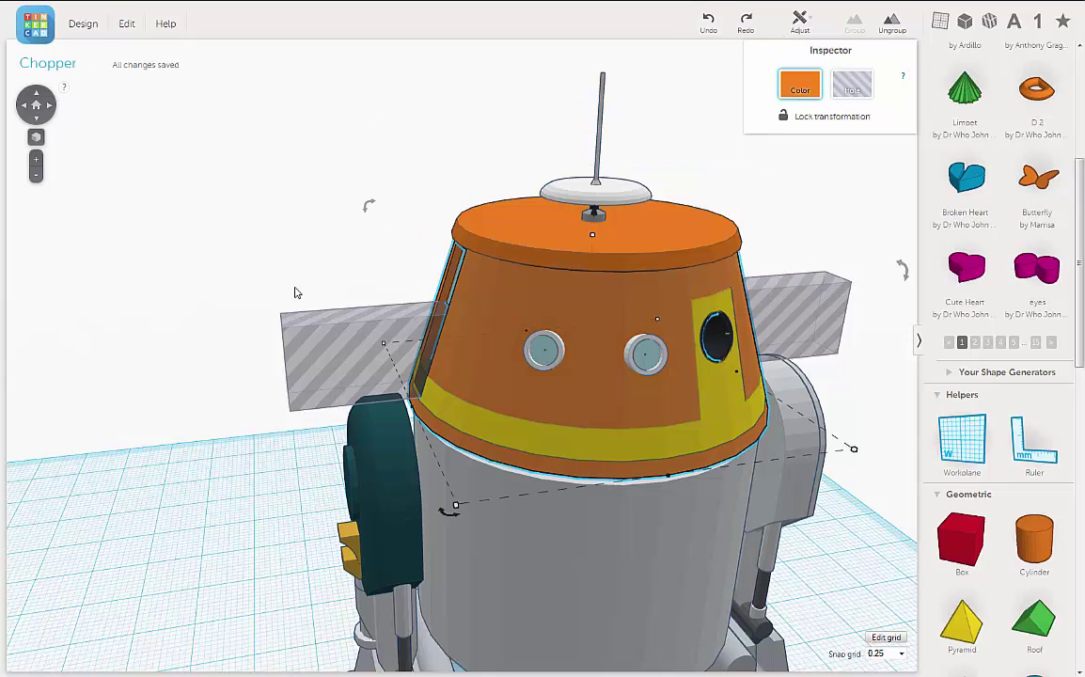
# Examine how the lower hole block overlaps the yellow band above the teal leg
pyautogui.click(297, 292)
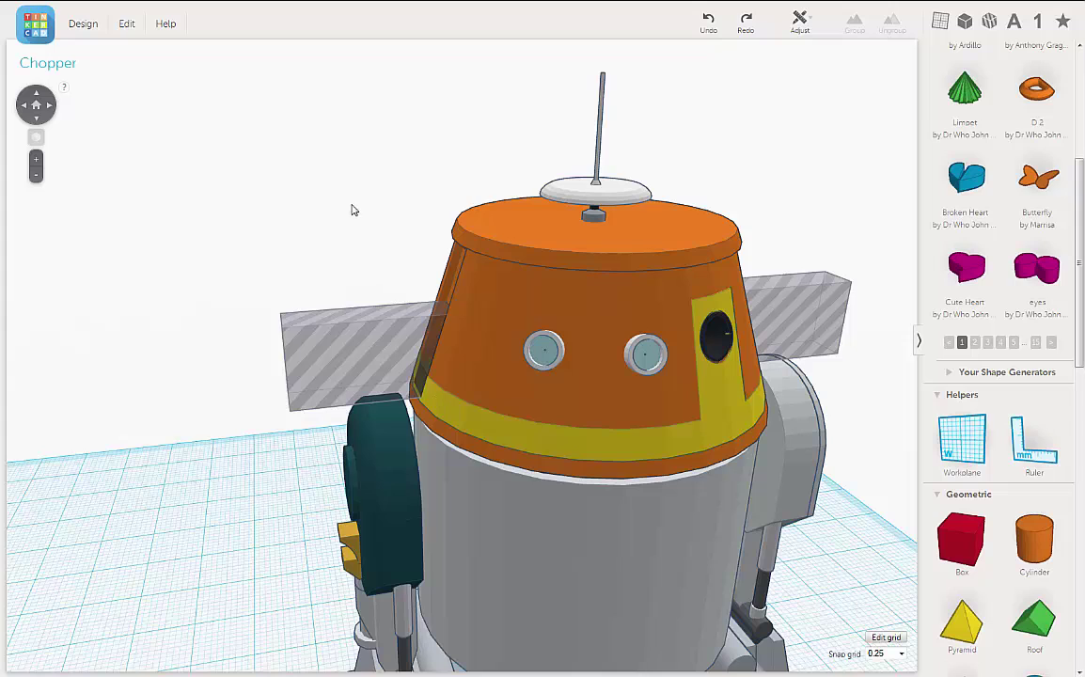
pyautogui.moveTo(354, 211); pyautogui.dragTo(458, 381, button='right')
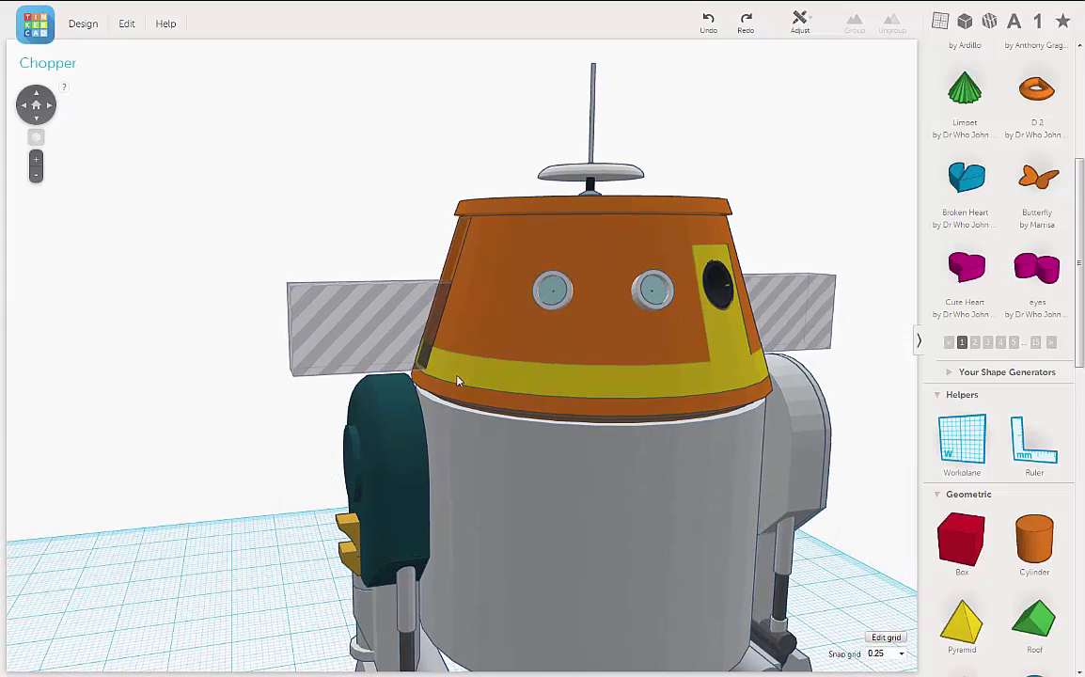
pyautogui.click(457, 380)
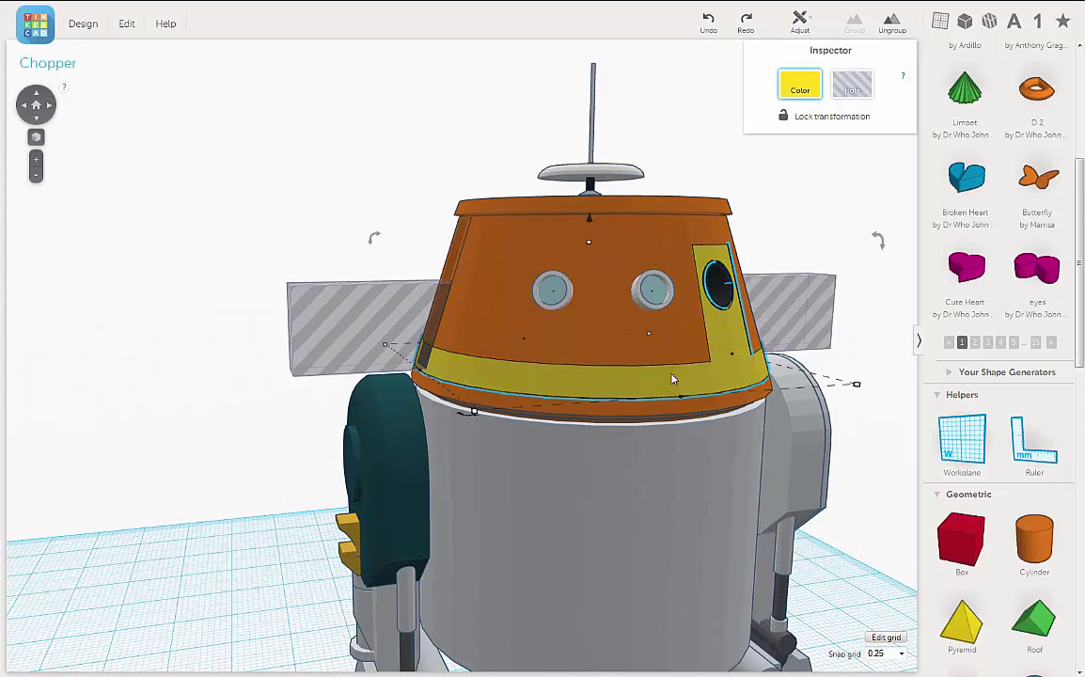
pyautogui.scroll(8, 672, 378)
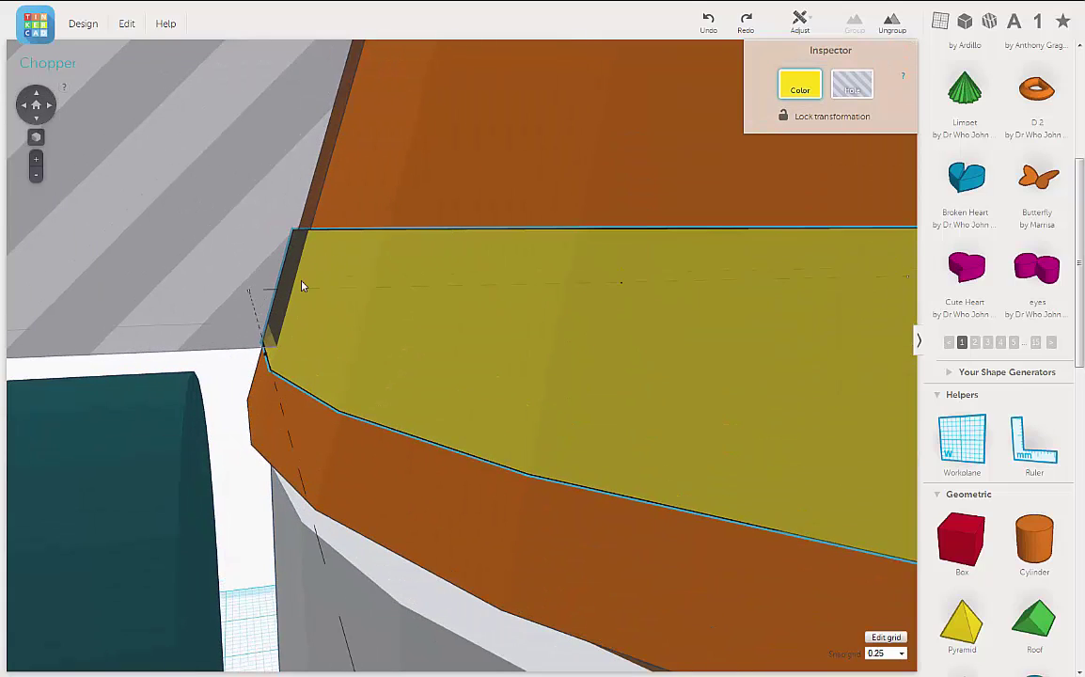
pyautogui.scroll(-4, 326, 326)
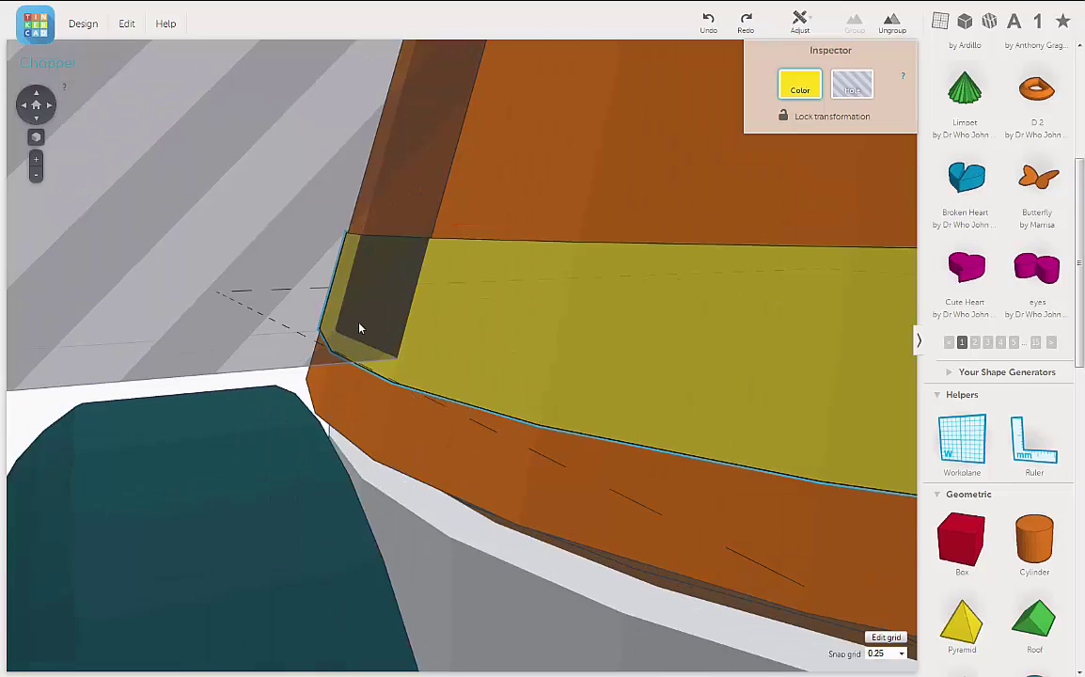
pyautogui.scroll(-2, 465, 305)
pyautogui.scroll(-5, 465, 305)
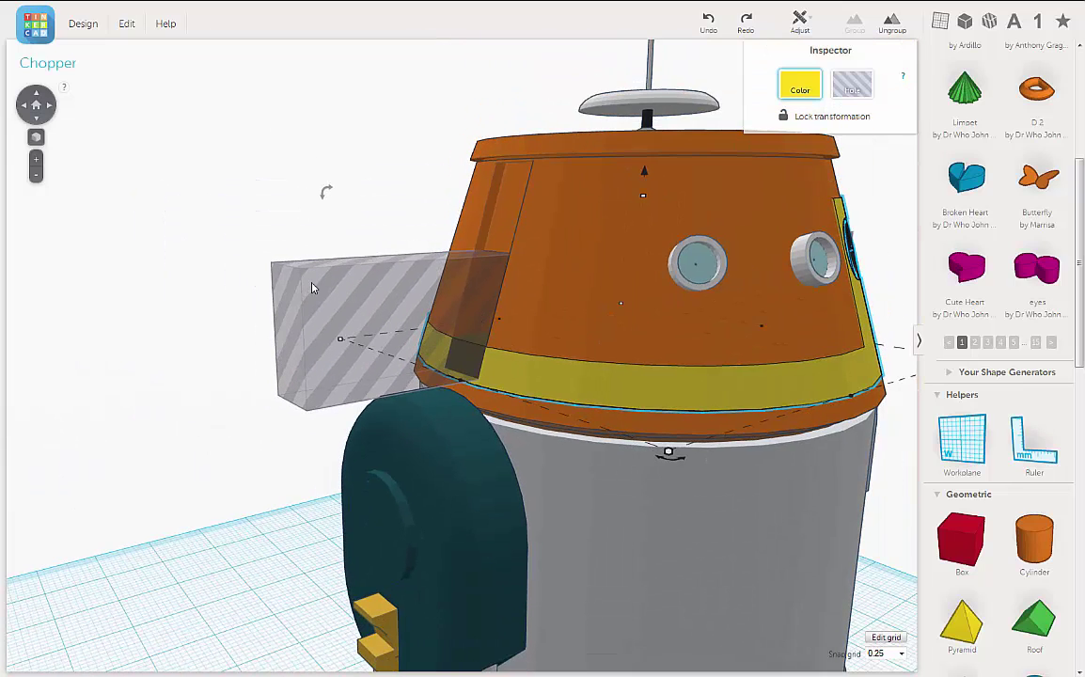
# Duplicate the lower hole block above the teal leg in place and group one copy with the yellow band
pyautogui.click(301, 277)
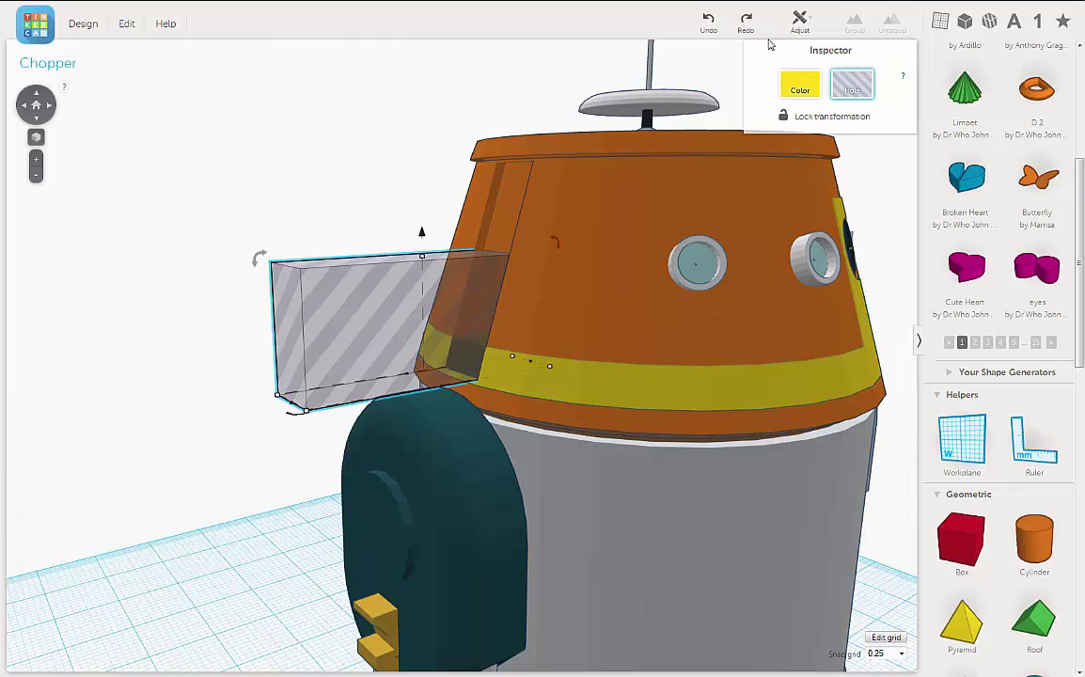
pyautogui.click(127, 25)
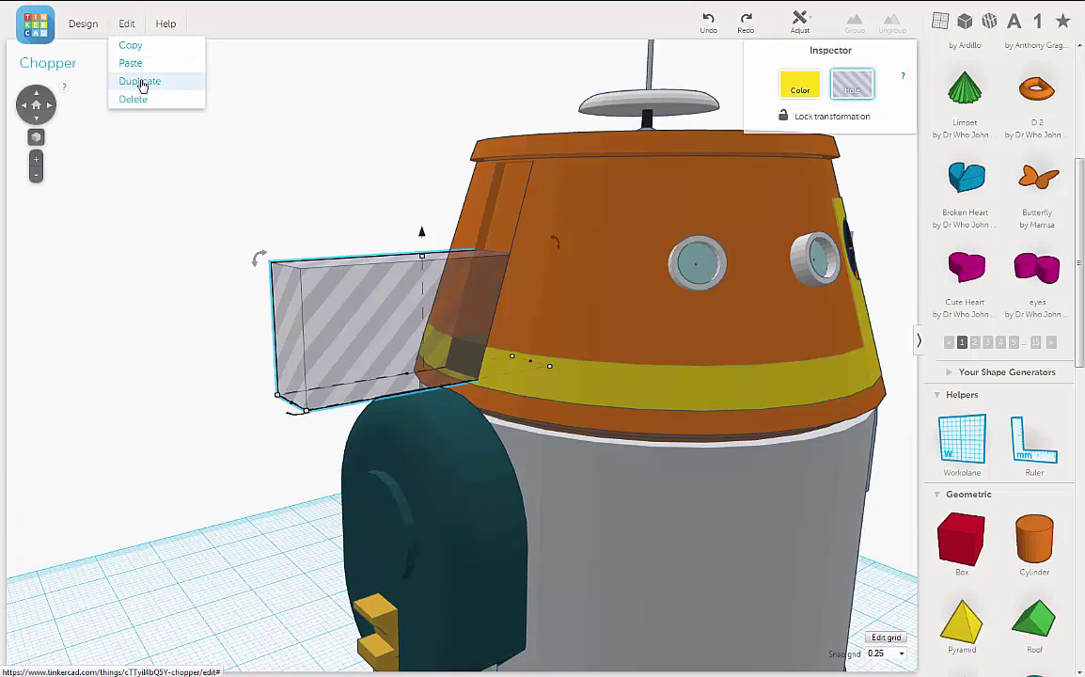
pyautogui.keyDown('shift'); pyautogui.click(565, 376); pyautogui.keyUp('shift')
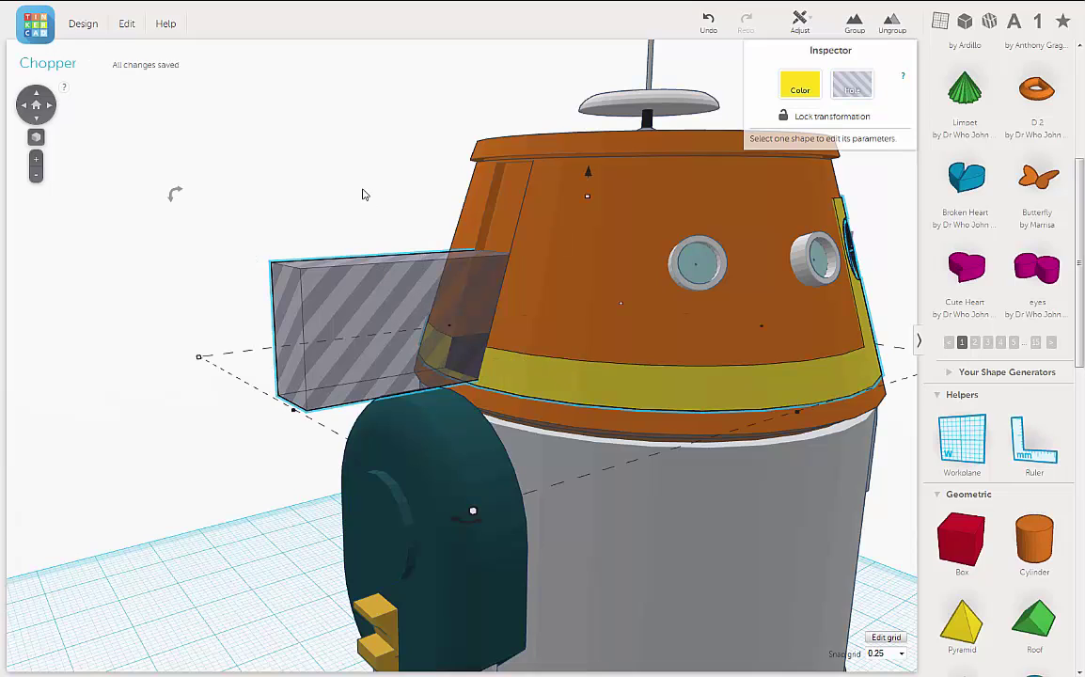
pyautogui.click(856, 28)
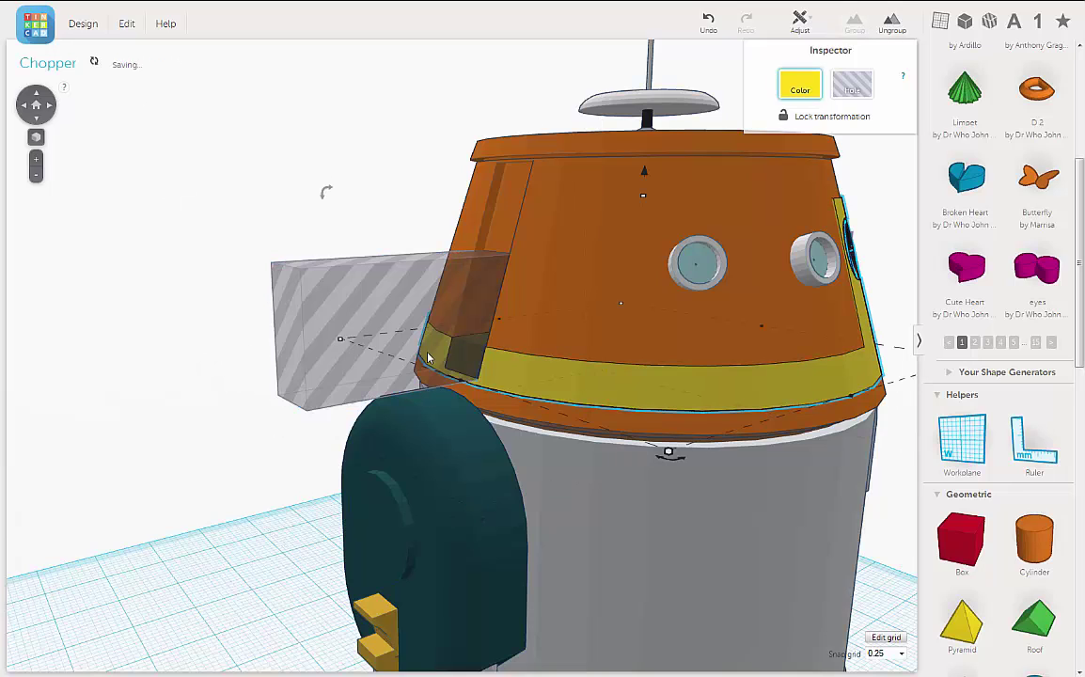
# Try to cut the yellow band again by grouping it with the remaining lower hole block, and undo that grouping
pyautogui.click(476, 359)
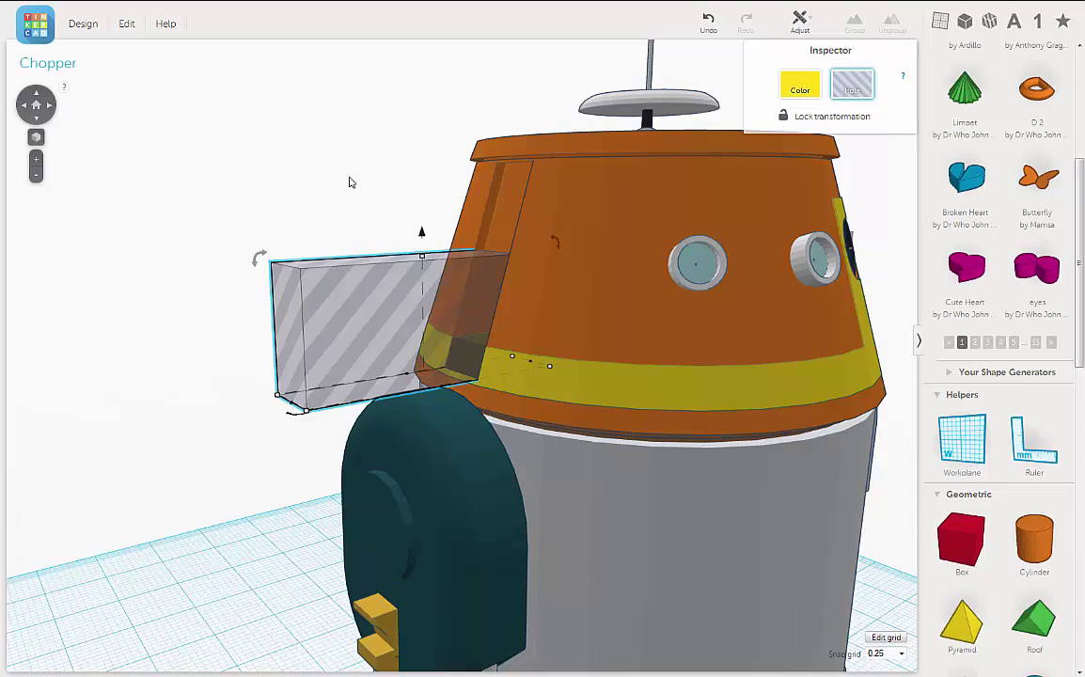
pyautogui.moveTo(351, 181); pyautogui.dragTo(378, 210, button='right')
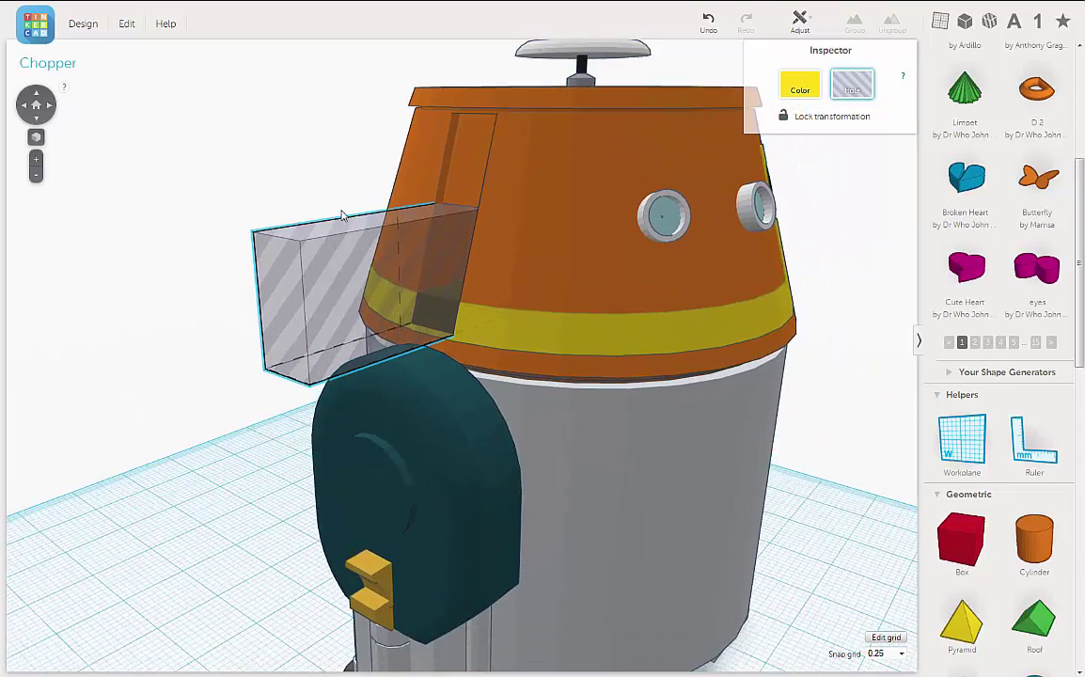
pyautogui.keyDown('shift'); pyautogui.click(518, 306); pyautogui.keyUp('shift')
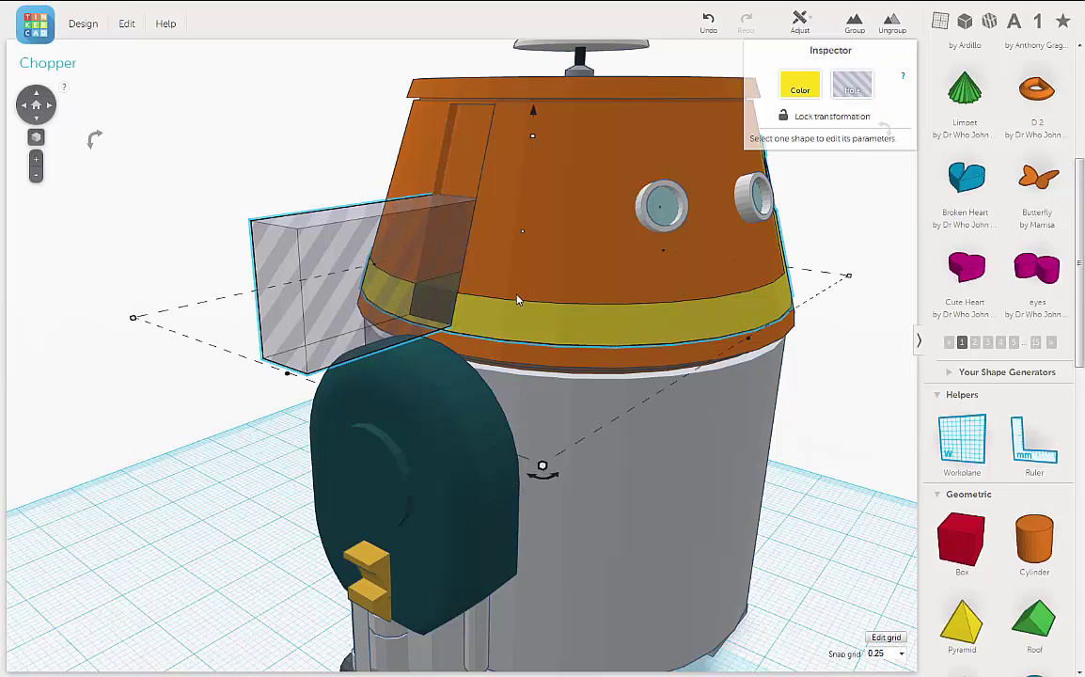
pyautogui.moveTo(277, 141); pyautogui.dragTo(545, 109, button='right')
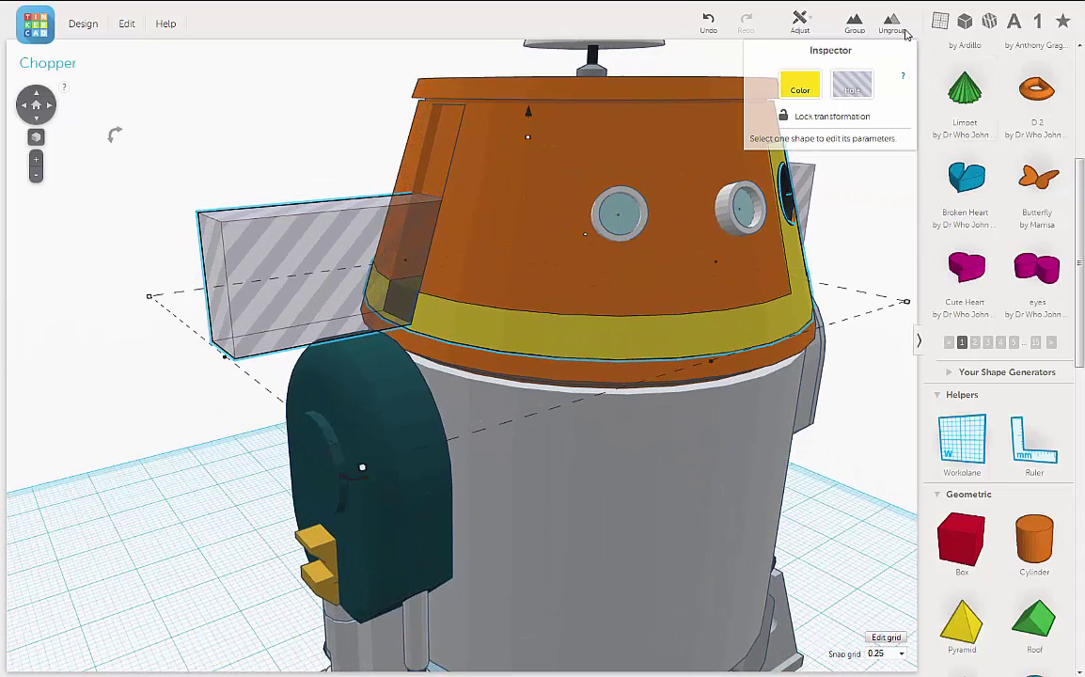
pyautogui.click(853, 22)
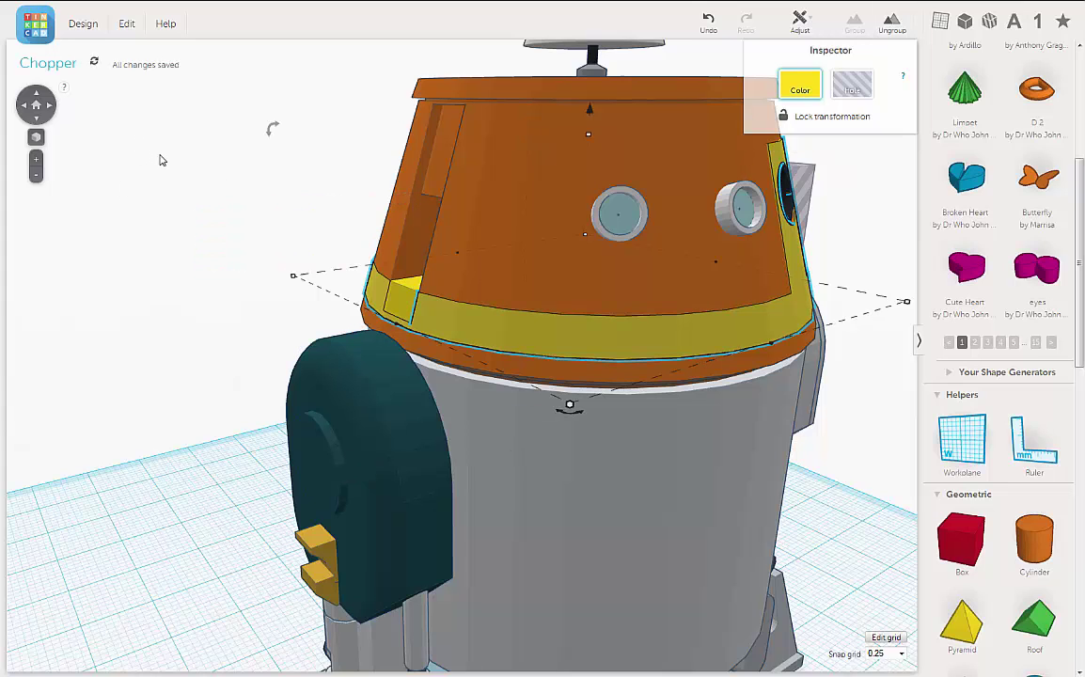
pyautogui.moveTo(160, 160); pyautogui.dragTo(208, 171, button='right')
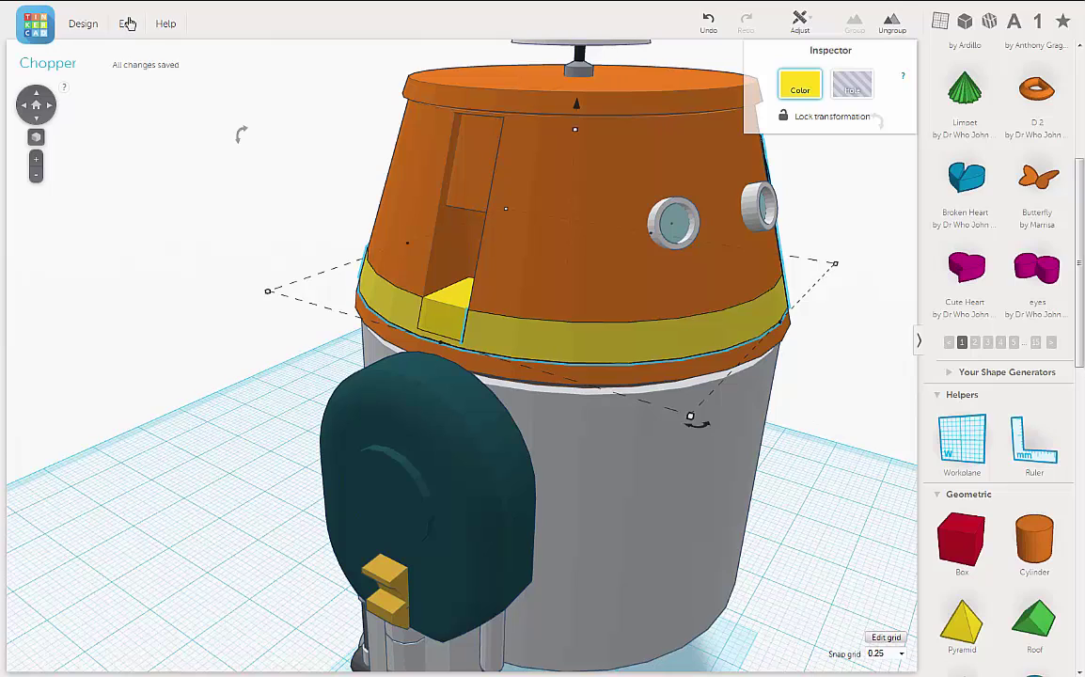
pyautogui.click(126, 24)
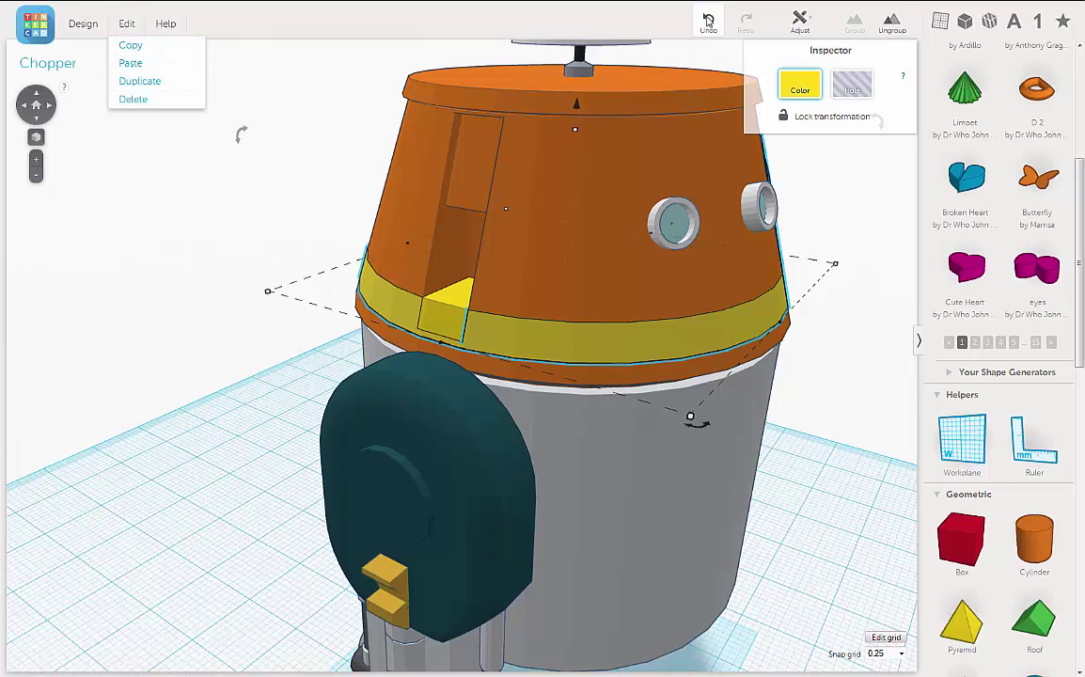
pyautogui.click(707, 21)
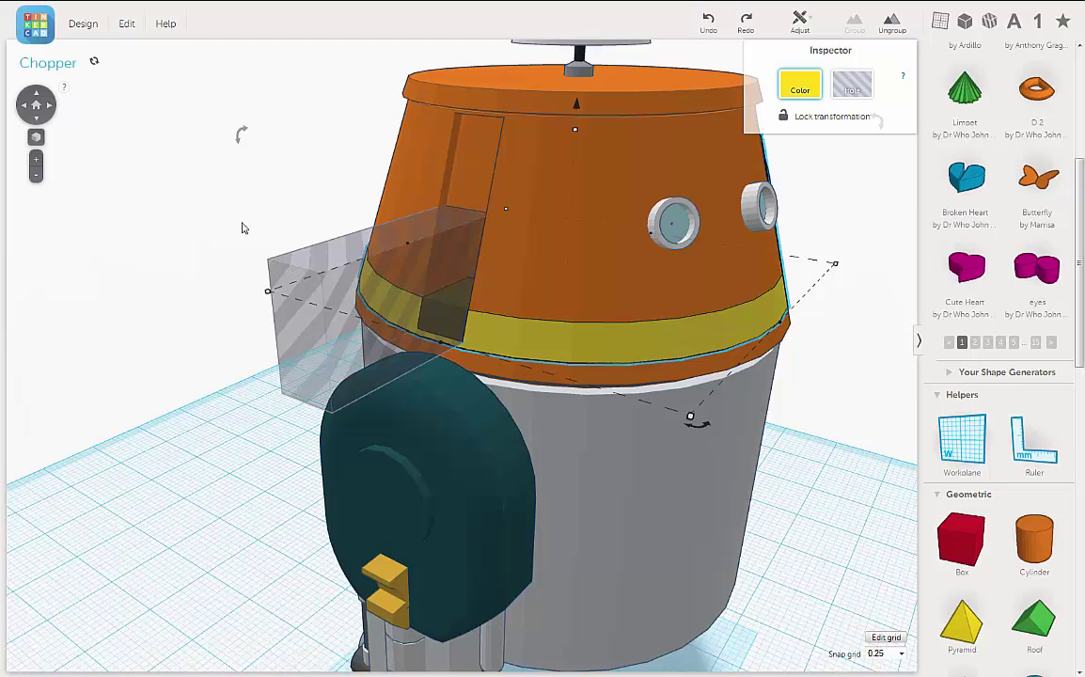
# Shorten the lower hole block above the teal leg from its inner end until it clears the head
pyautogui.moveTo(207, 203); pyautogui.dragTo(319, 325, button='right')
pyautogui.click(288, 314)
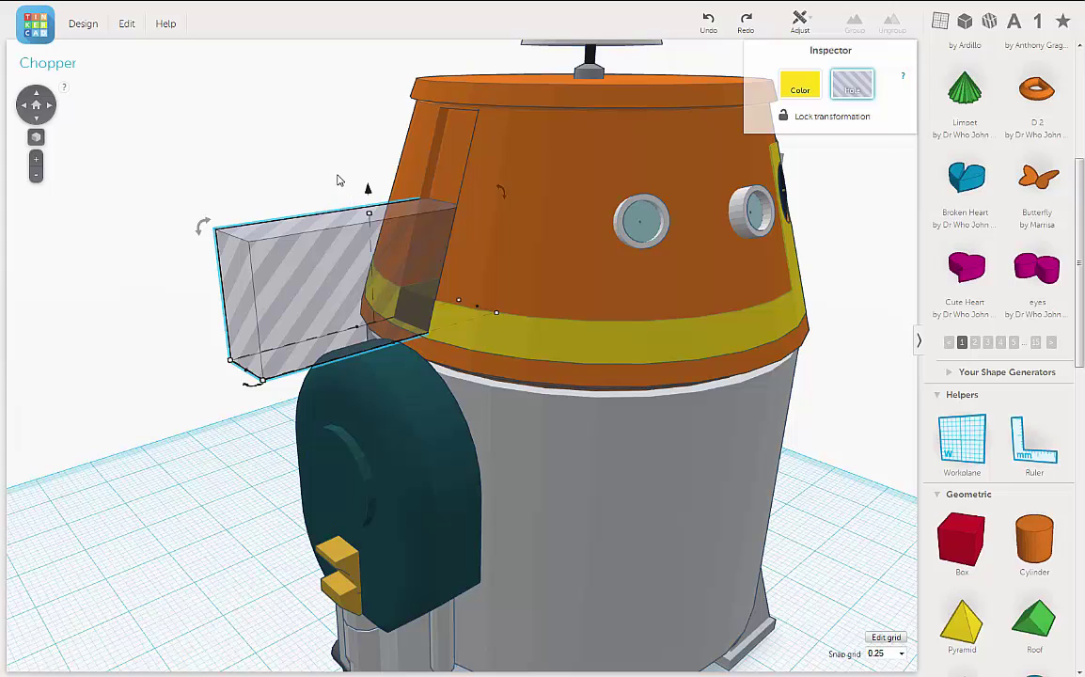
pyautogui.moveTo(336, 177); pyautogui.dragTo(275, 172, button='right')
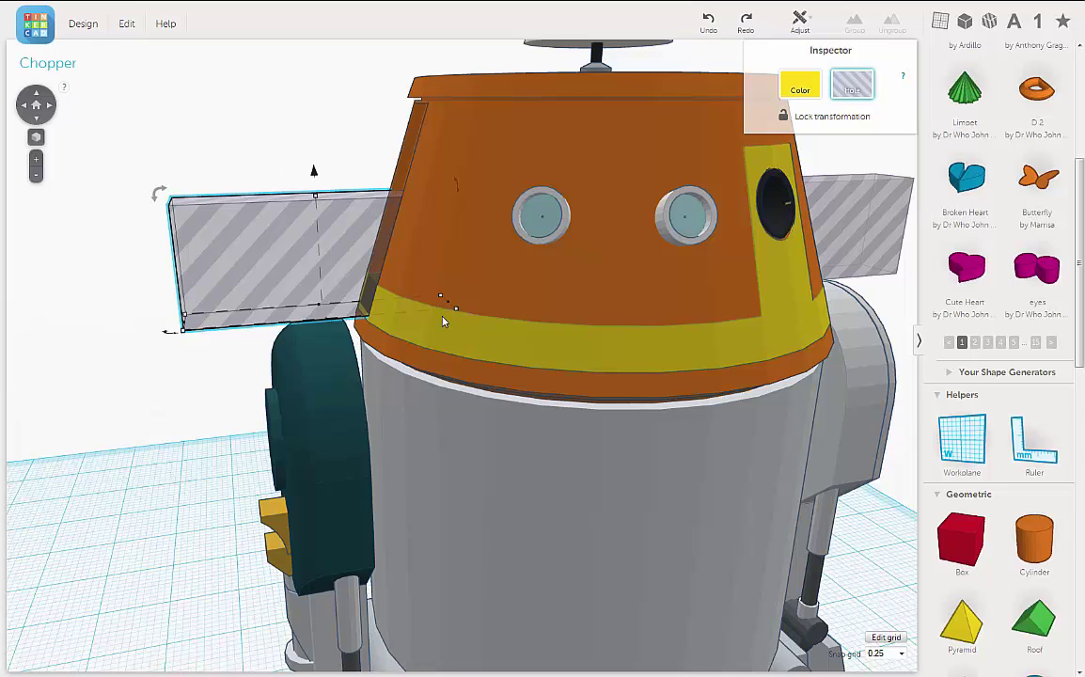
pyautogui.moveTo(449, 305)
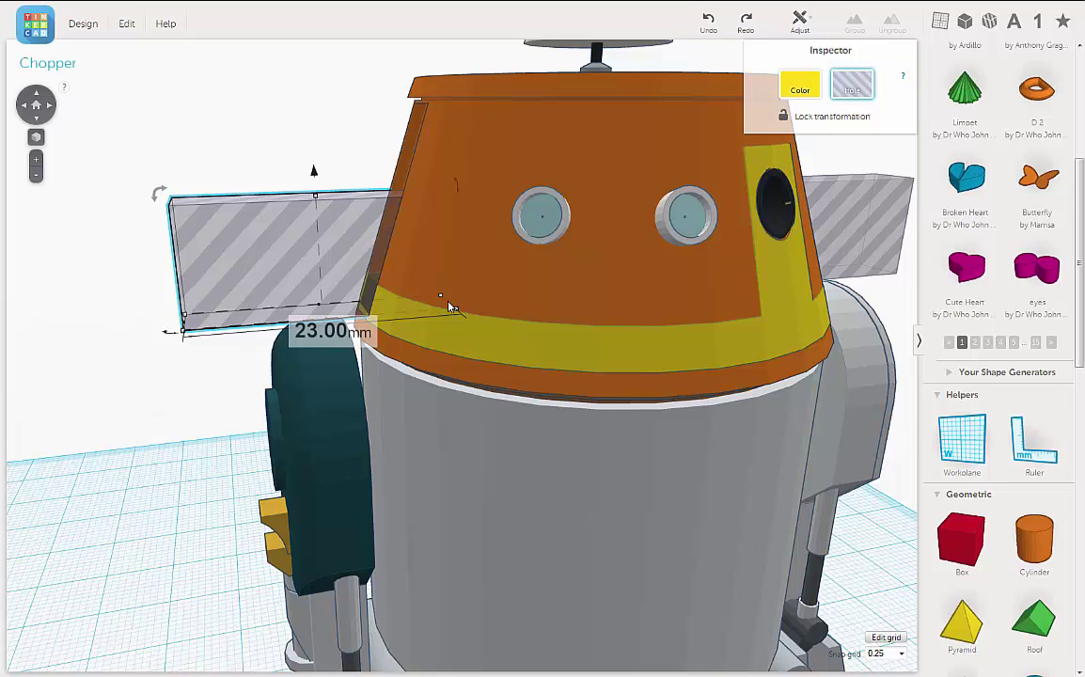
pyautogui.moveTo(448, 304); pyautogui.dragTo(324, 316)
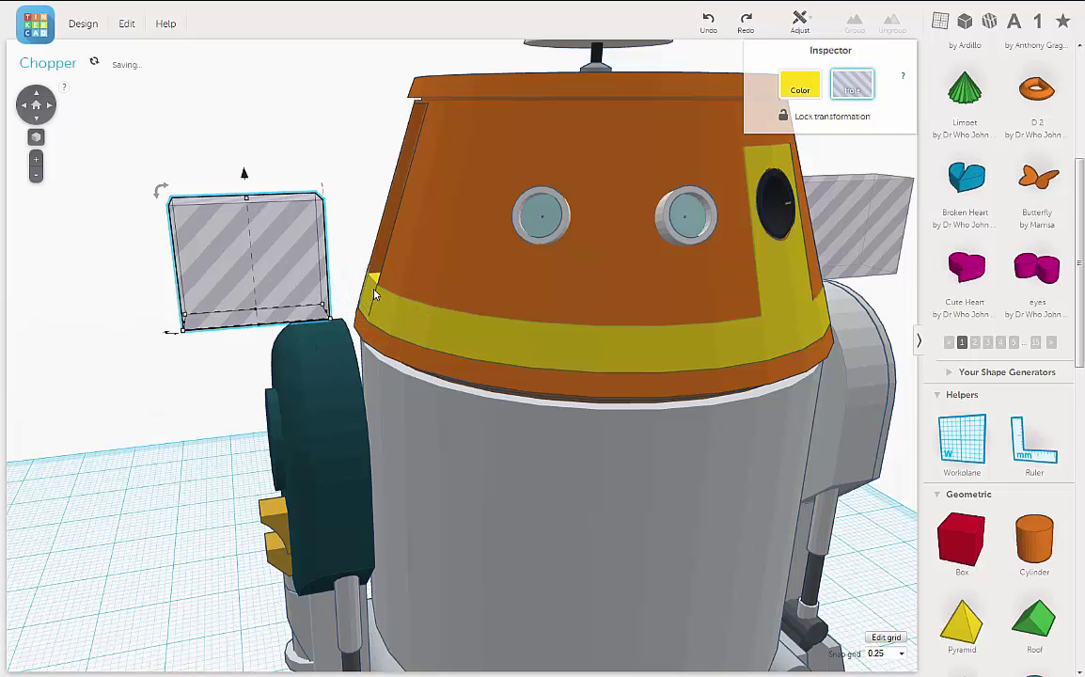
# Group the separate yellow wedge inside the recess with the yellow band
pyautogui.click(374, 294)
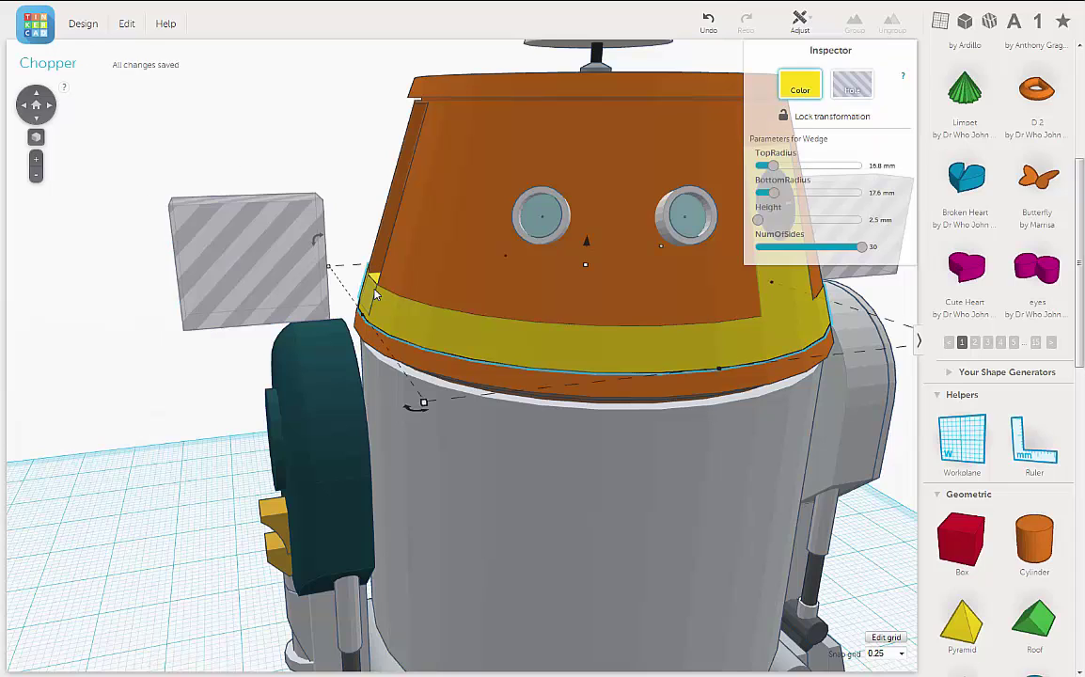
pyautogui.moveTo(368, 250); pyautogui.dragTo(406, 302, button='right')
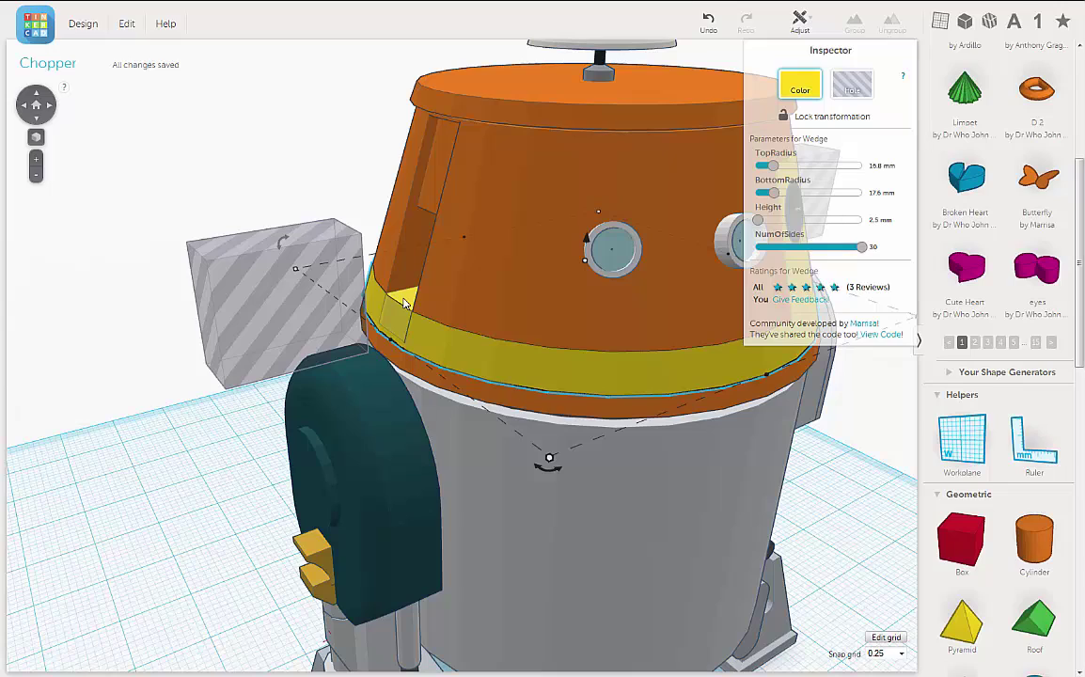
pyautogui.moveTo(387, 251); pyautogui.dragTo(340, 202, button='right')
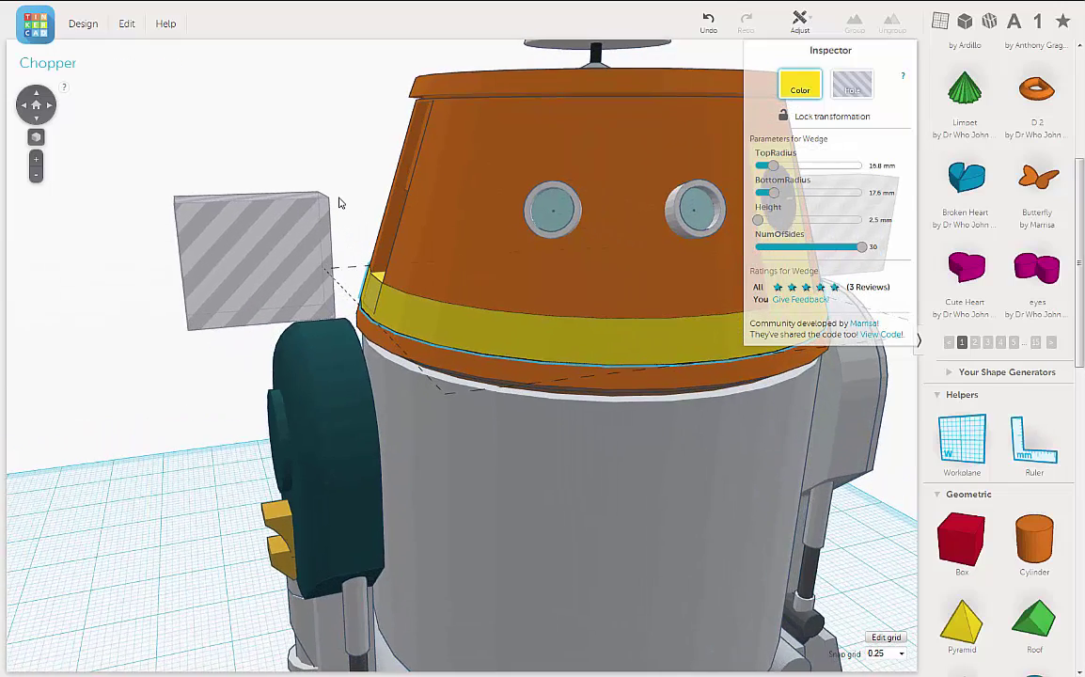
pyautogui.scroll(-5, 340, 202)
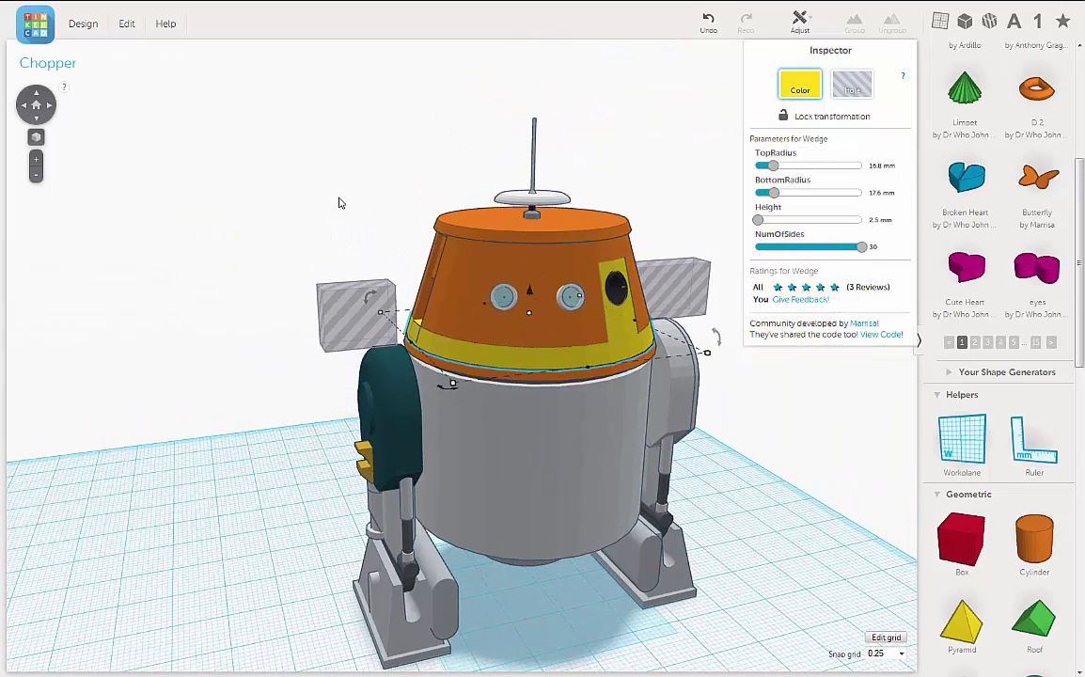
pyautogui.keyDown('shift'); pyautogui.click(625, 316); pyautogui.keyUp('shift')
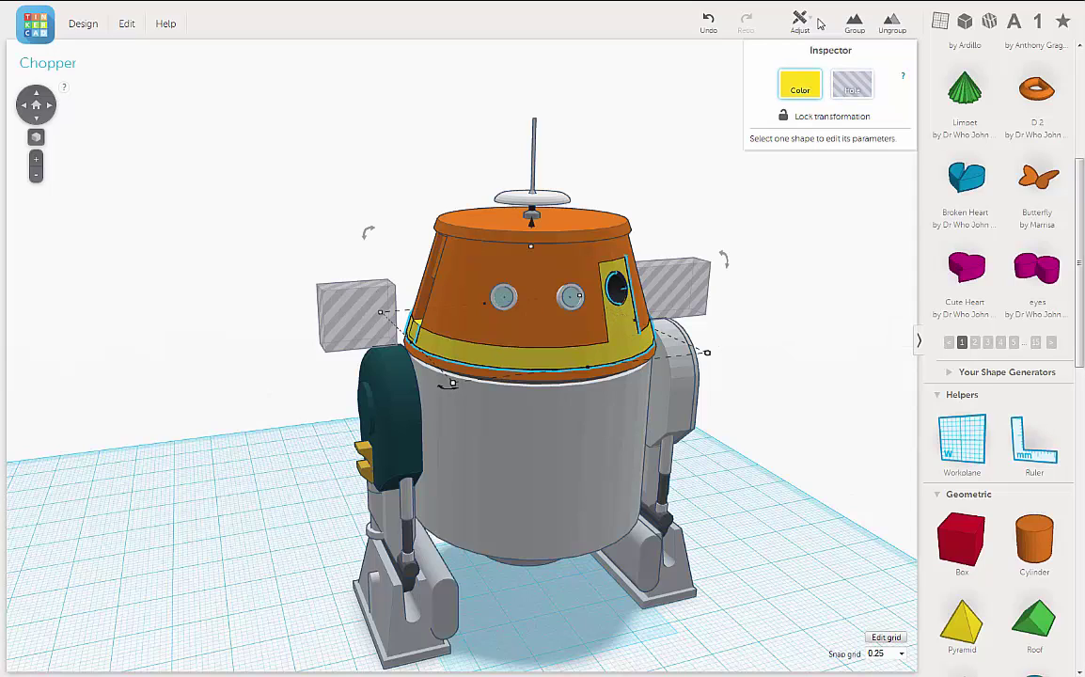
pyautogui.click(853, 22)
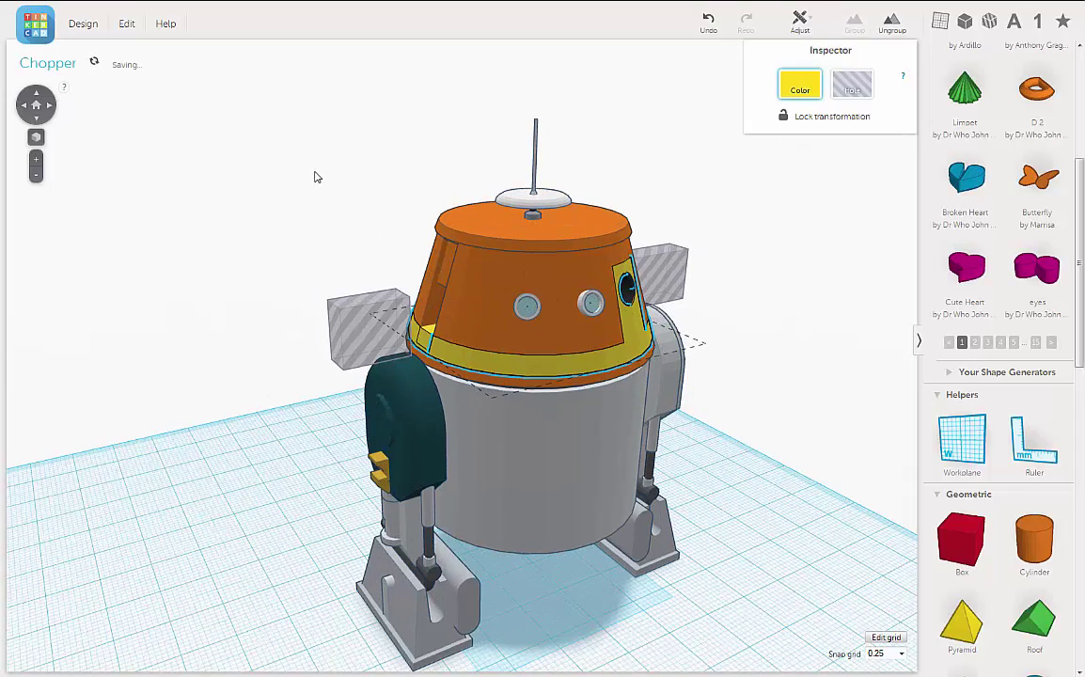
# Extend the shortened hole block back into the head recess and group it with the yellow band to cut the lower recess
pyautogui.scroll(2, 327, 223)
pyautogui.scroll(2, 327, 223)
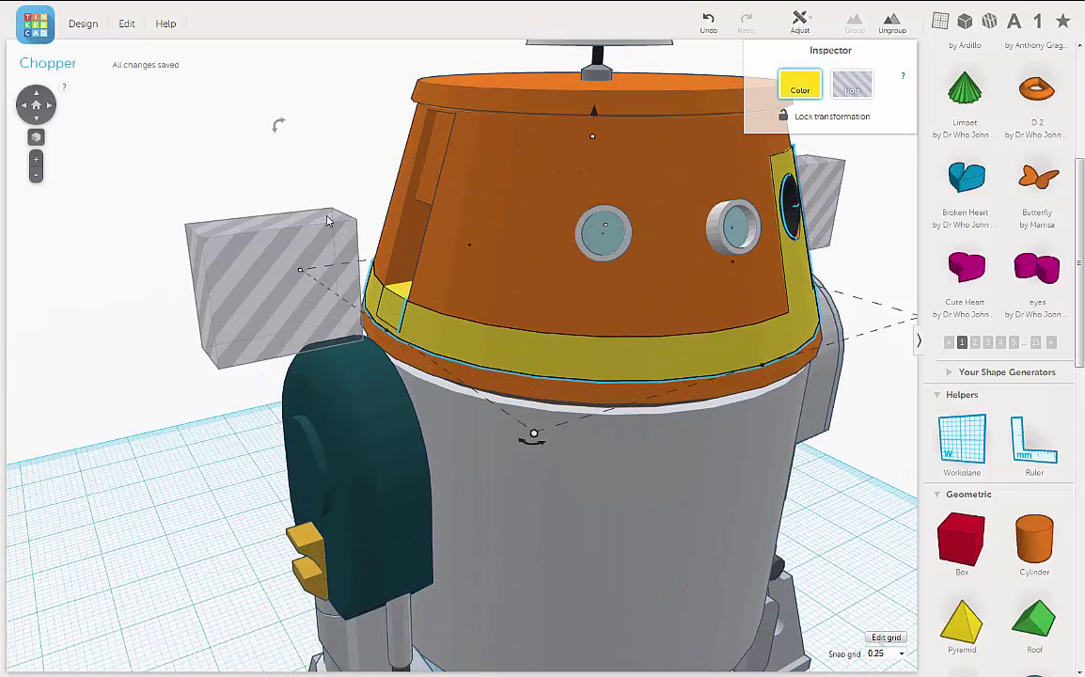
pyautogui.click(370, 310)
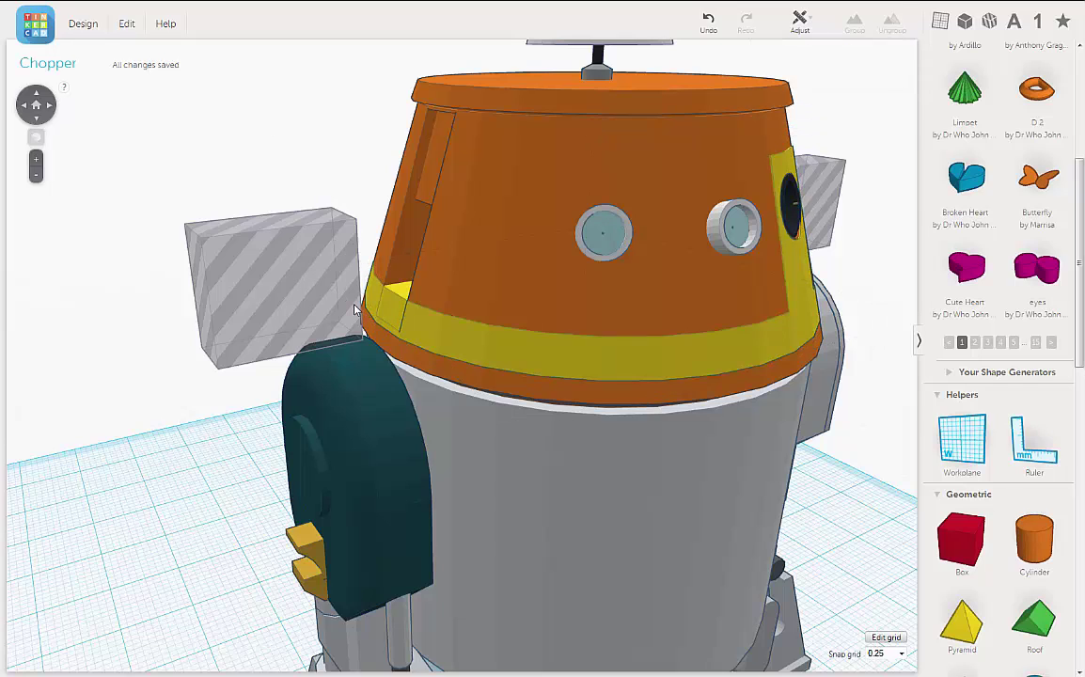
pyautogui.click(352, 320)
pyautogui.moveTo(358, 337); pyautogui.dragTo(464, 297)
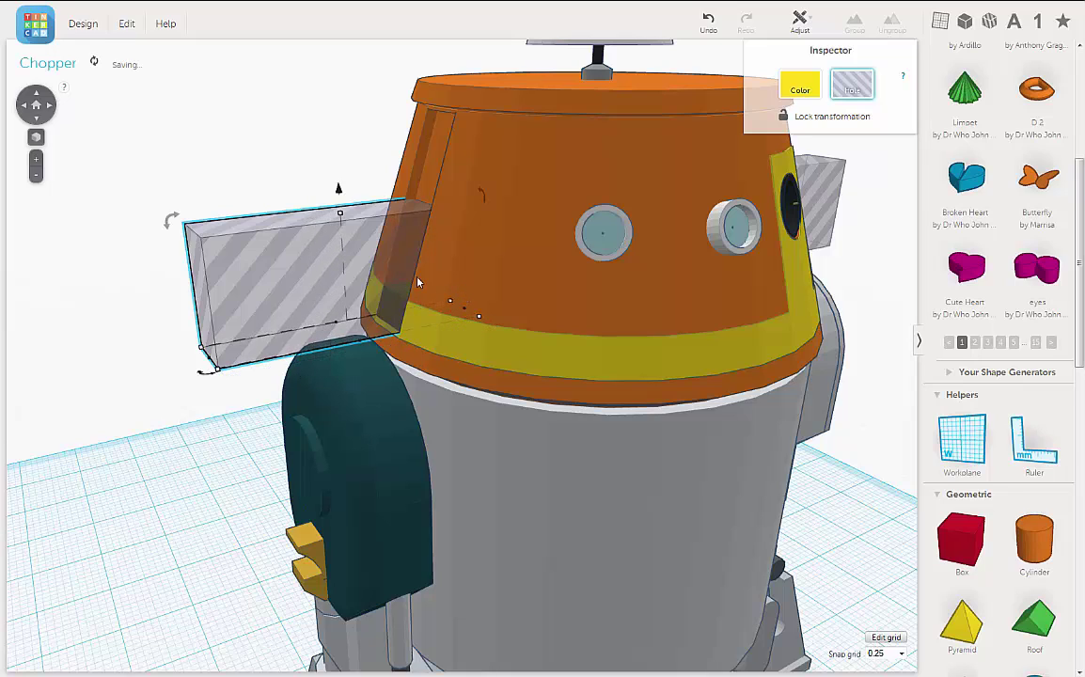
pyautogui.keyDown('shift'); pyautogui.click(466, 348); pyautogui.keyUp('shift')
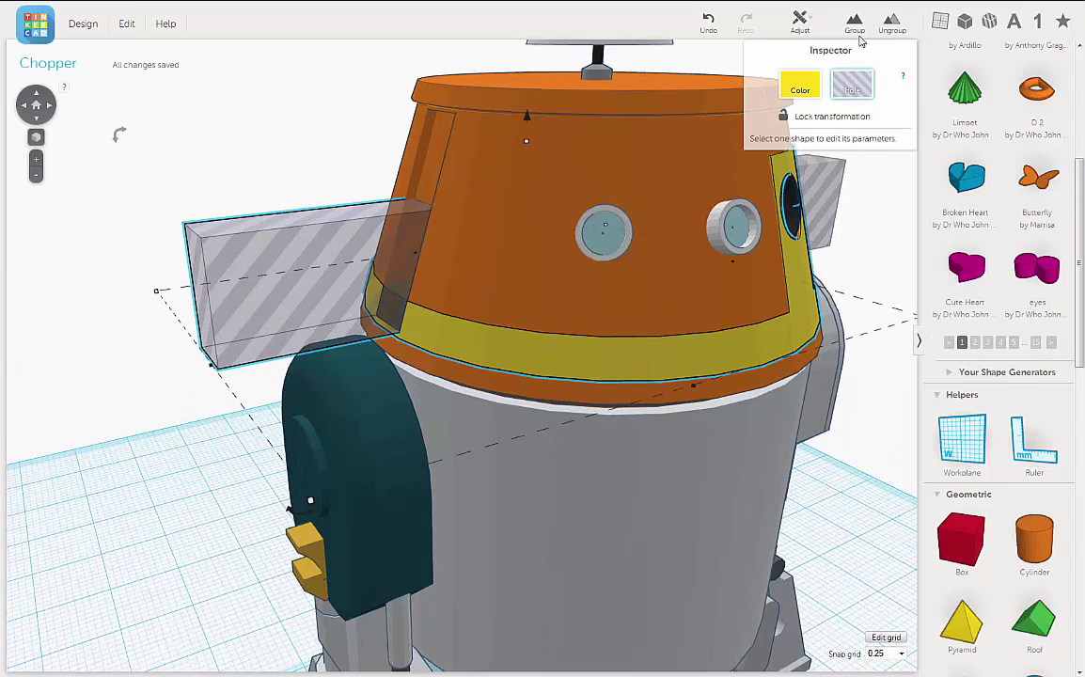
pyautogui.click(853, 21)
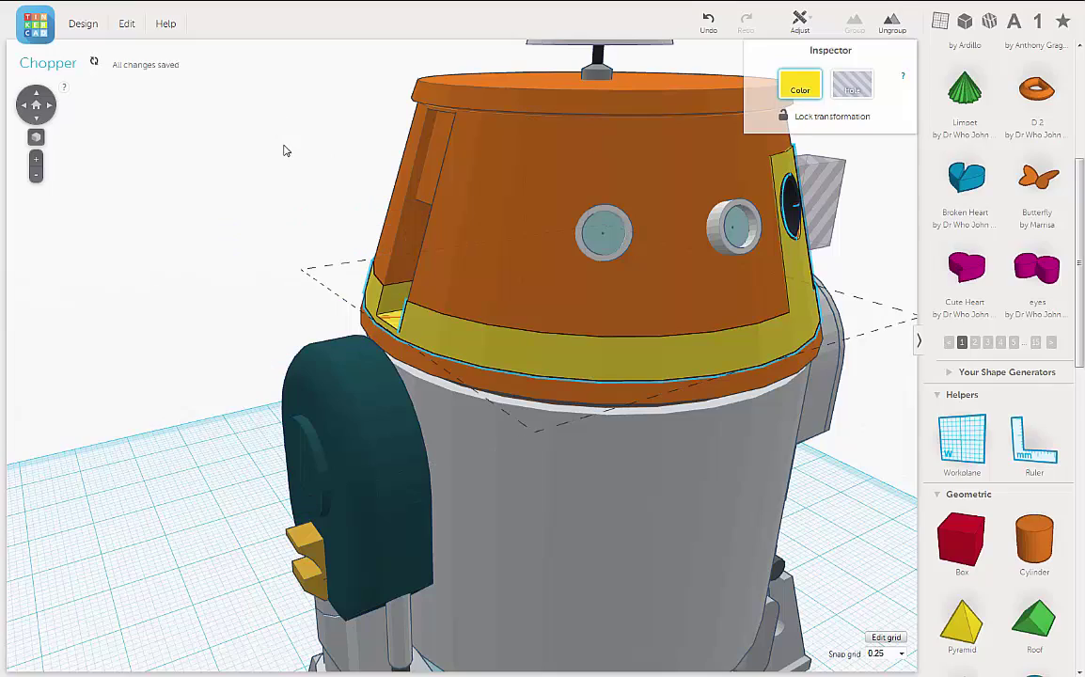
# Try to cut the yellow band by grouping it with the lower hole block above the grey leg, and undo that grouping
pyautogui.moveTo(283, 151); pyautogui.dragTo(120, 139, button='right')
pyautogui.scroll(-3, 177, 135)
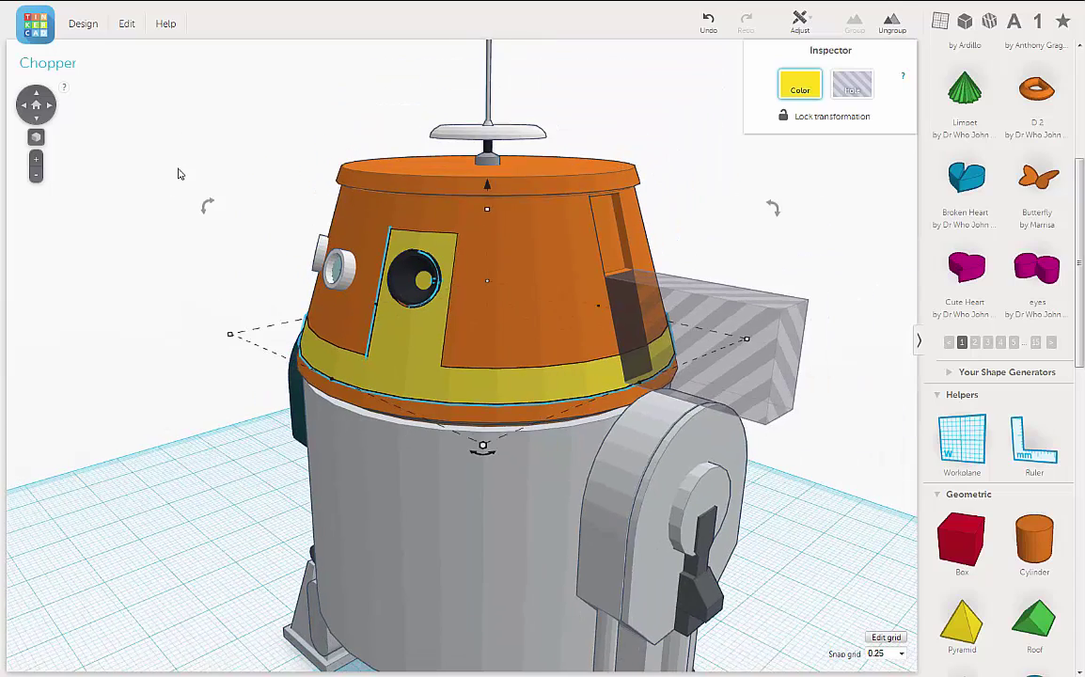
pyautogui.scroll(3, 760, 336)
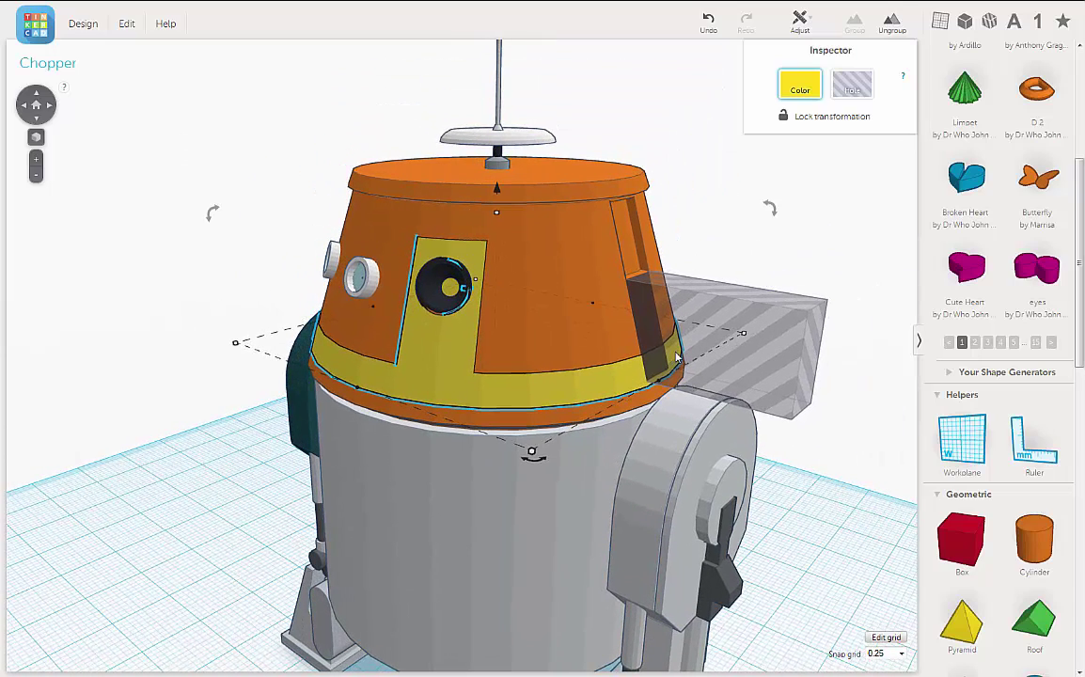
pyautogui.keyDown('shift'); pyautogui.click(783, 322); pyautogui.keyUp('shift')
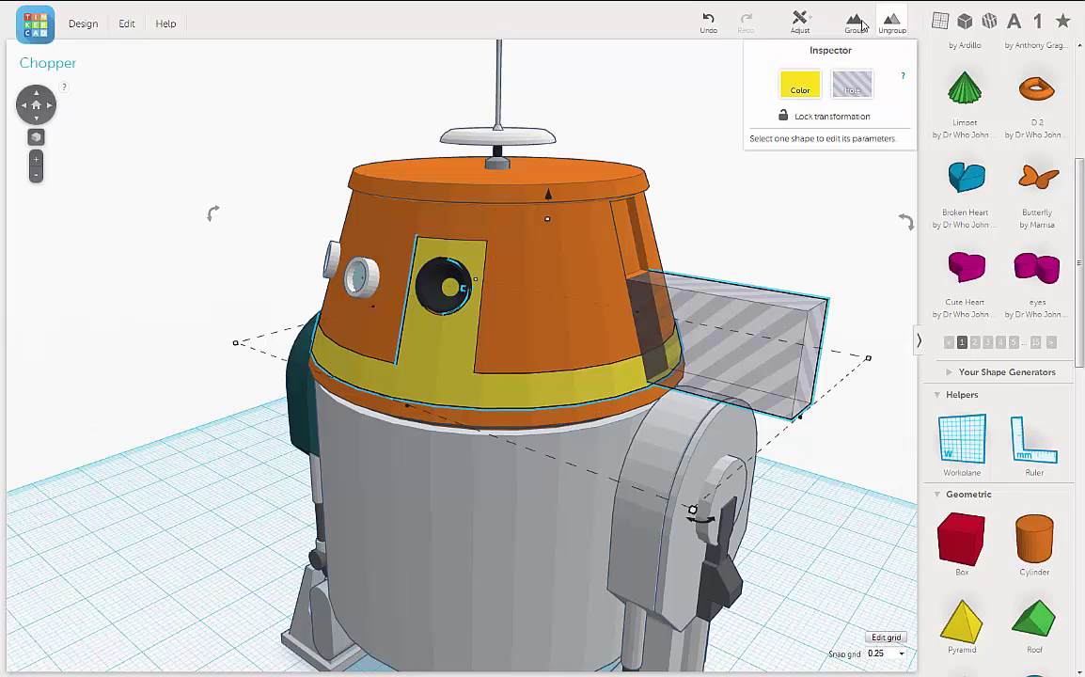
pyautogui.hotkey('ctrl', 'g')
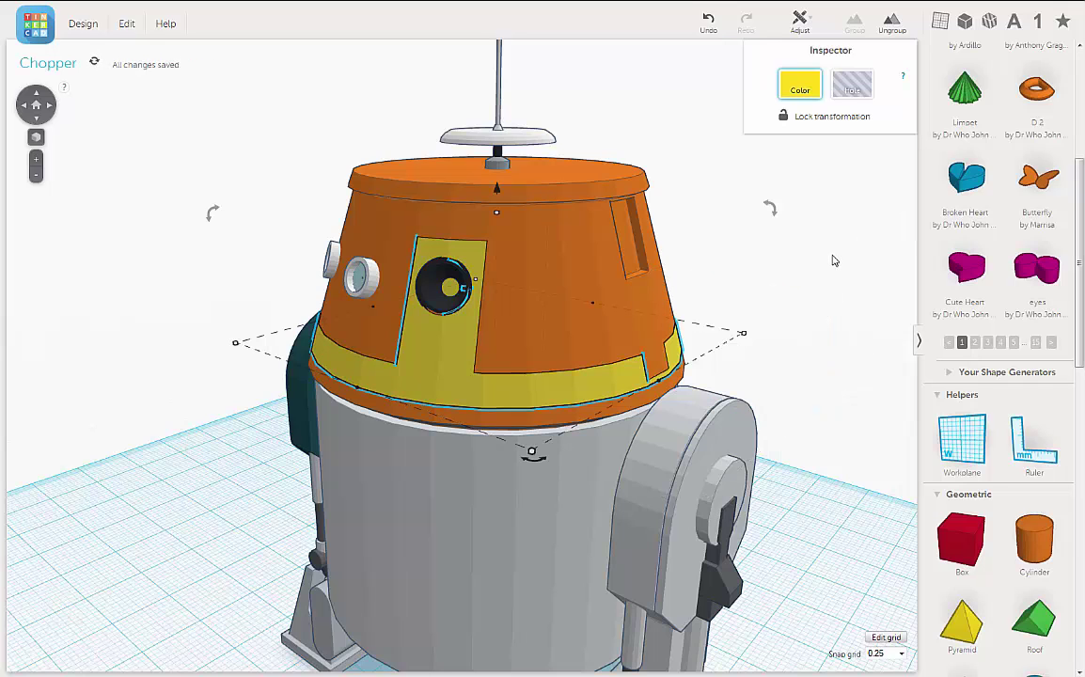
pyautogui.moveTo(822, 274); pyautogui.dragTo(779, 273, button='right')
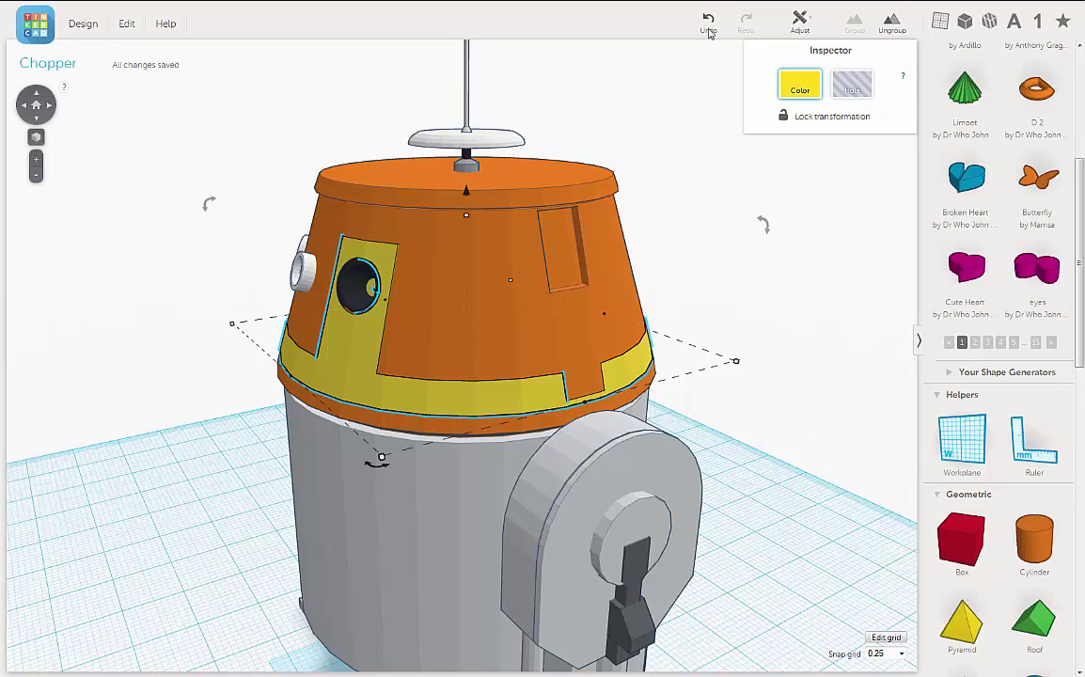
pyautogui.click(708, 28)
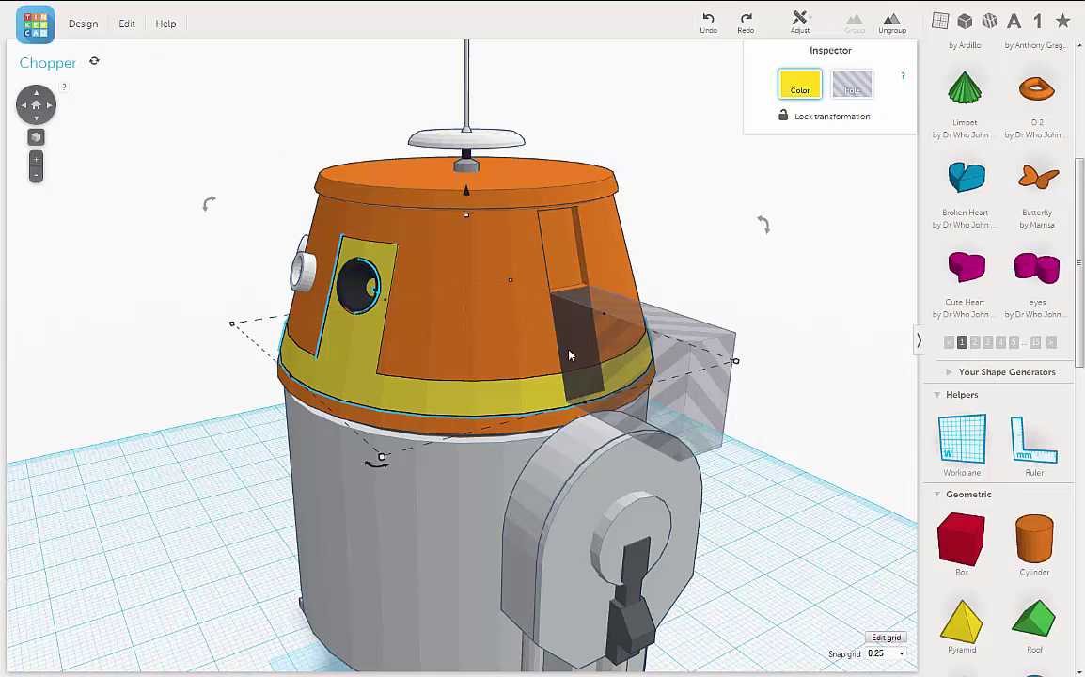
# Duplicate the lower hole block above the grey leg in place and group one copy with the orange head to cut its lower recess
pyautogui.click(568, 355)
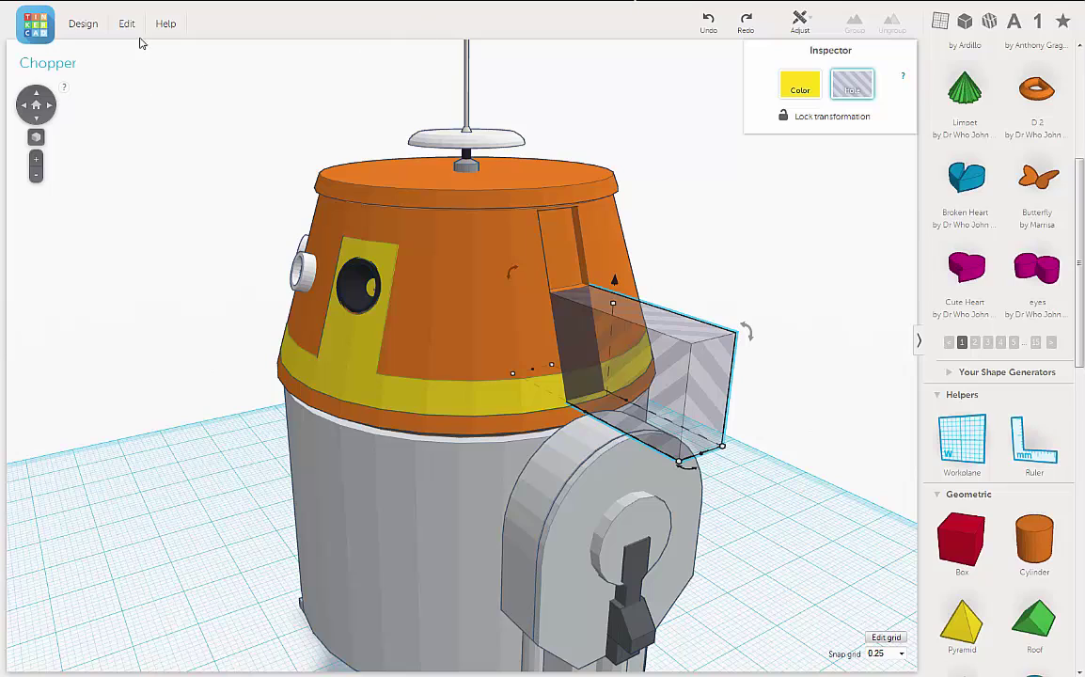
pyautogui.click(126, 26)
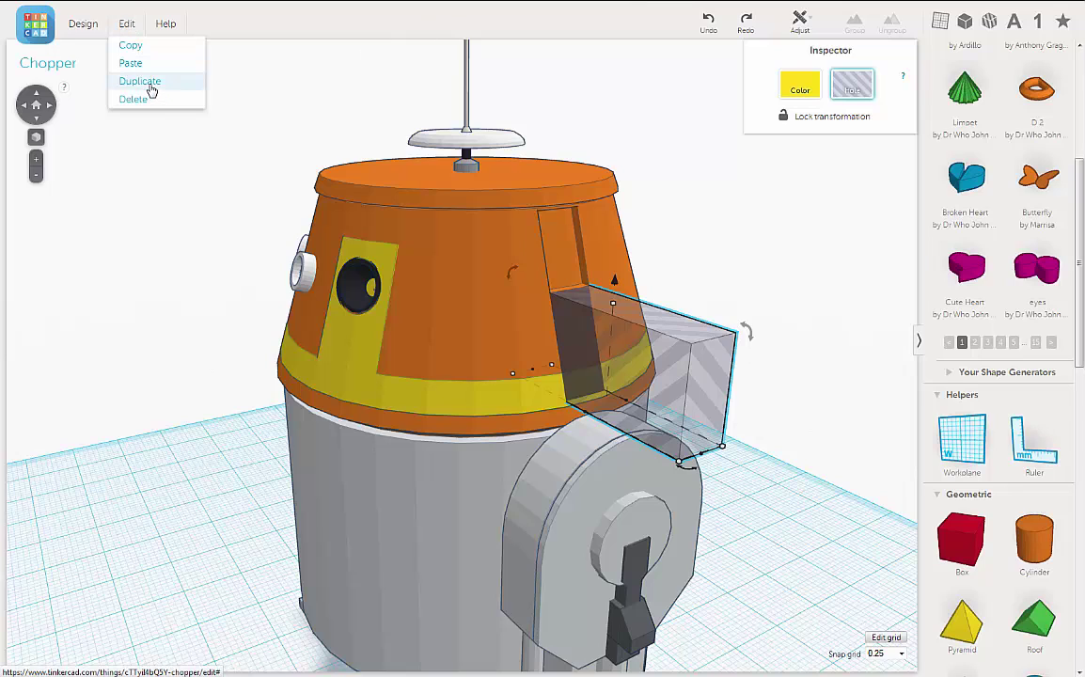
pyautogui.click(139, 81)
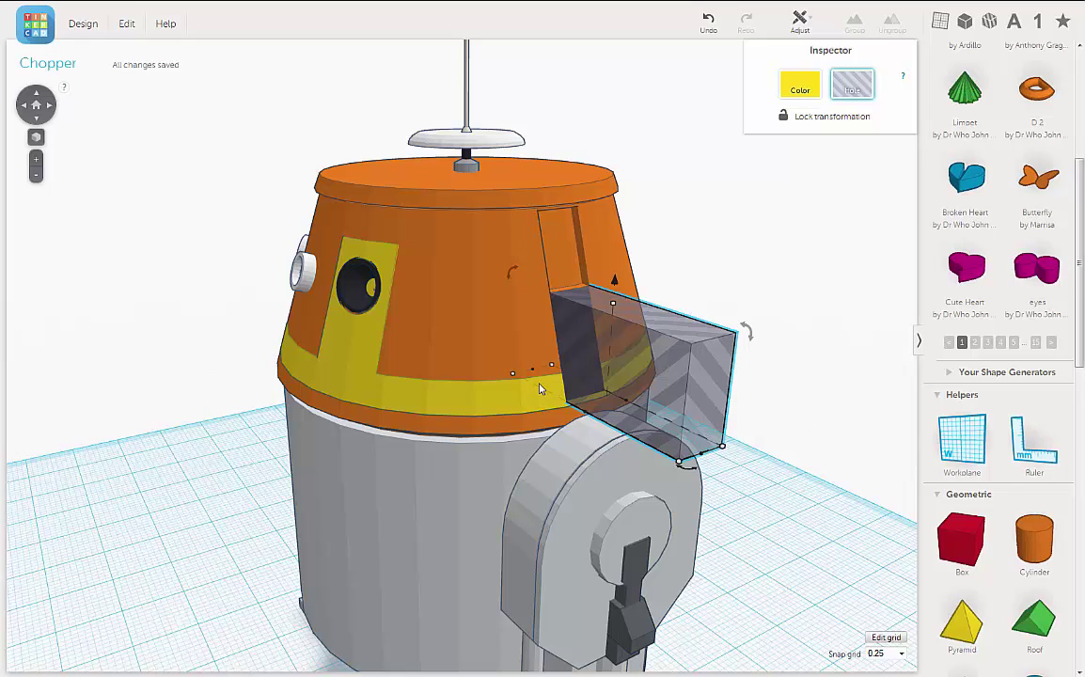
pyautogui.keyDown('shift'); pyautogui.click(524, 314); pyautogui.keyUp('shift')
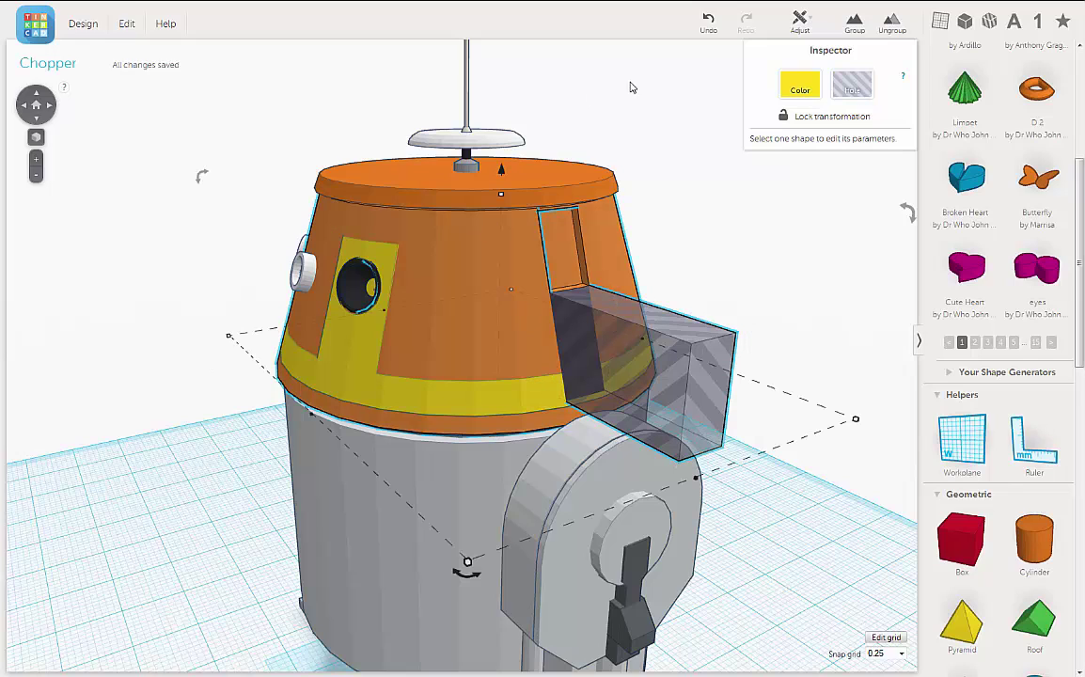
pyautogui.hotkey('ctrl', 'g')
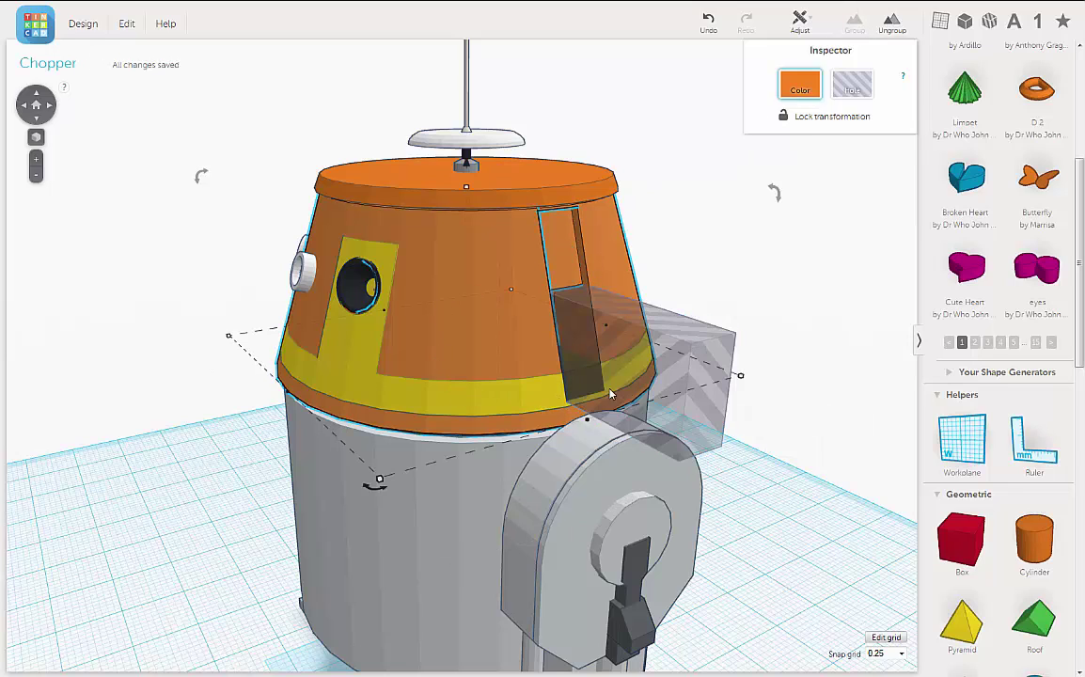
# Group the yellow band with the remaining hole block above the grey leg to cut the band's recess, and clear the selection
pyautogui.click(515, 402)
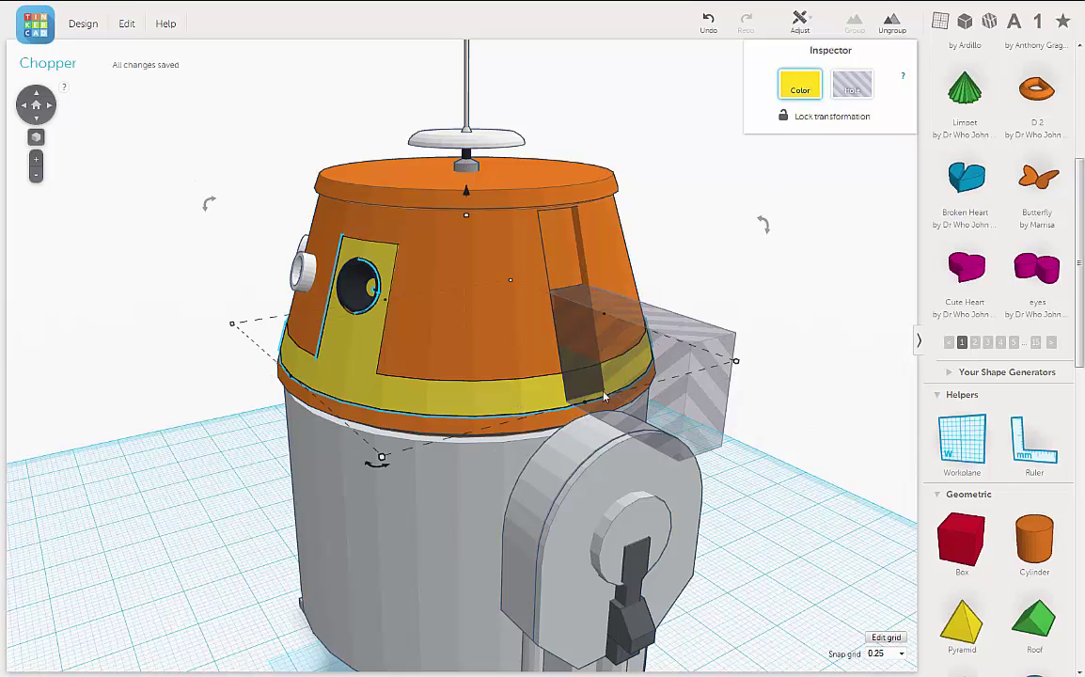
pyautogui.keyDown('shift'); pyautogui.click(699, 333); pyautogui.keyUp('shift')
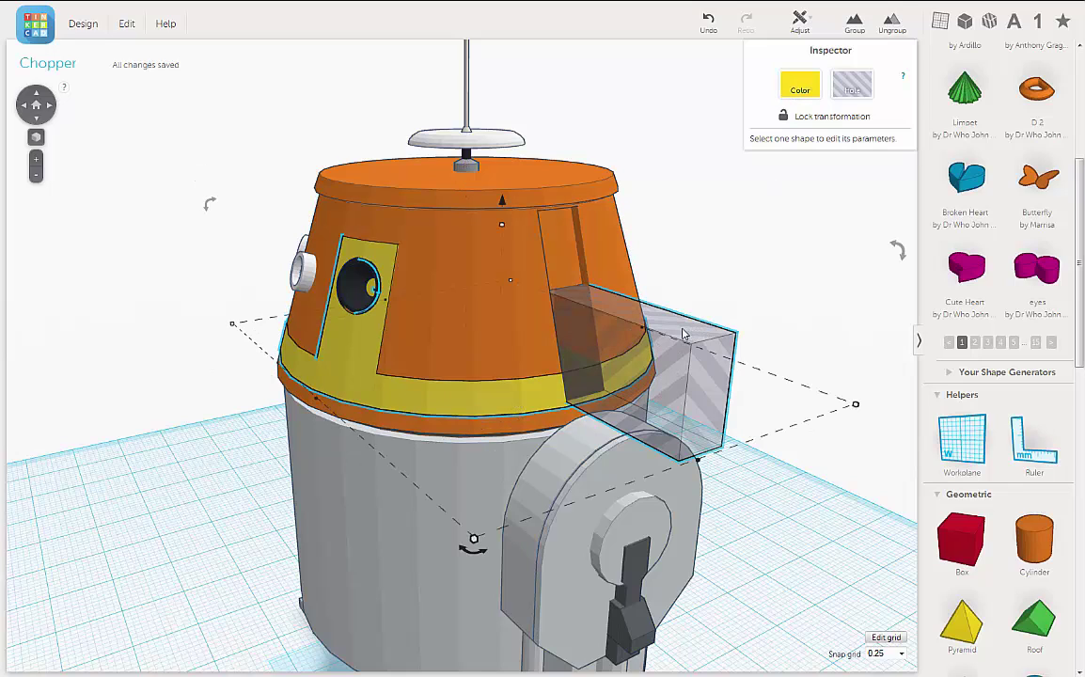
pyautogui.click(853, 24)
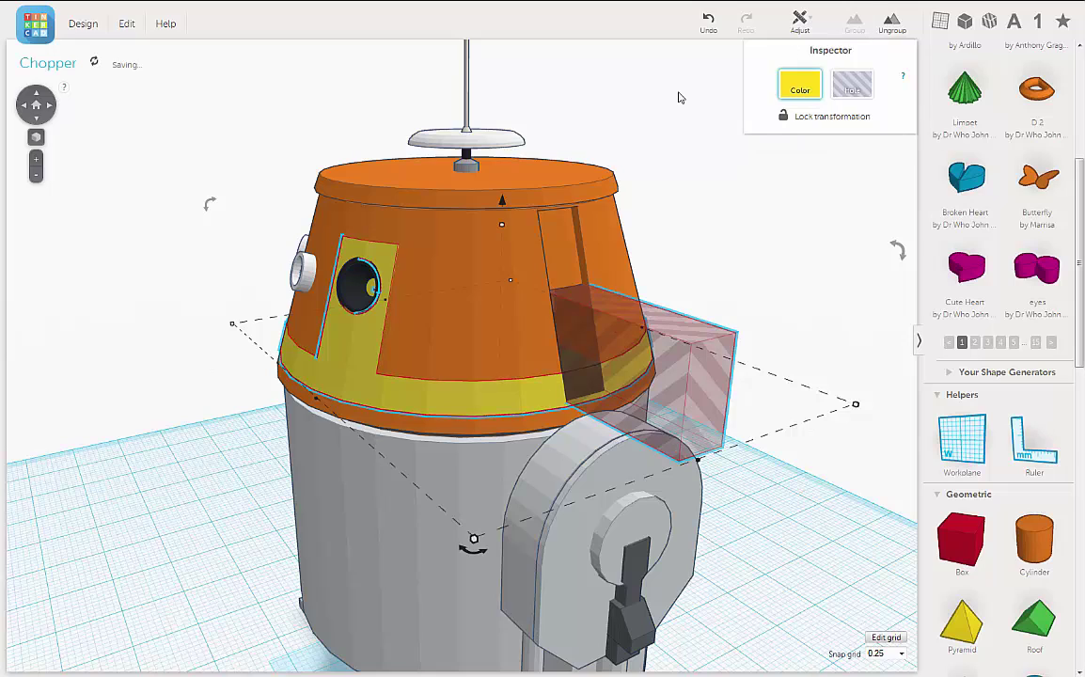
pyautogui.moveTo(673, 155); pyautogui.dragTo(622, 240, button='right')
pyautogui.scroll(-3, 670, 235)
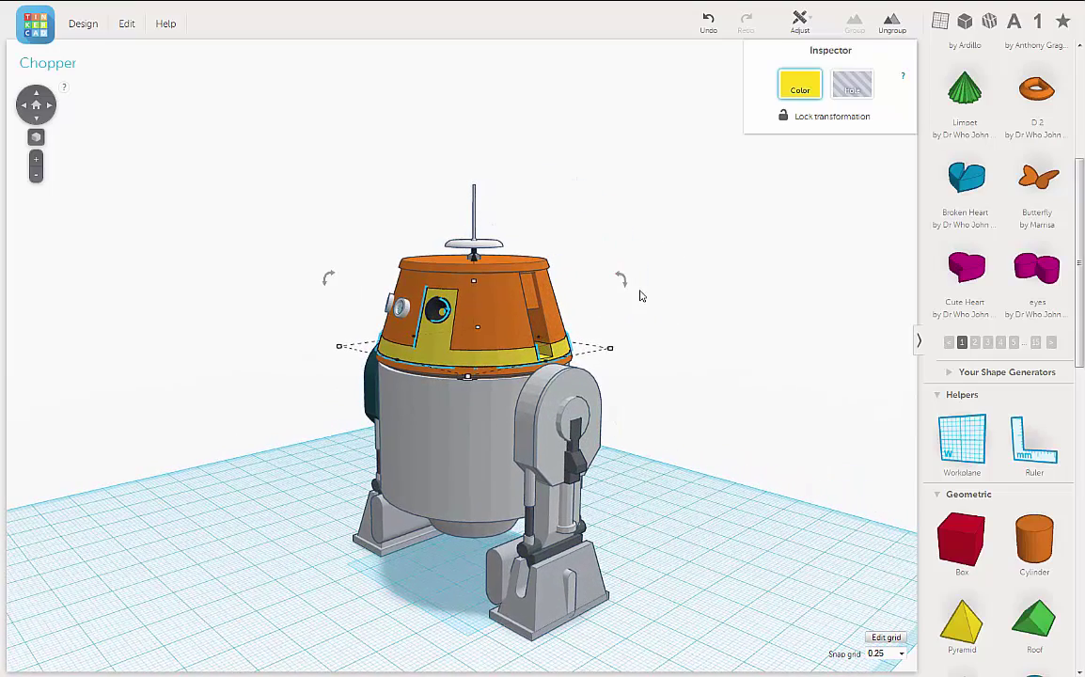
pyautogui.click(638, 345)
pyautogui.scroll(5, 503, 352)
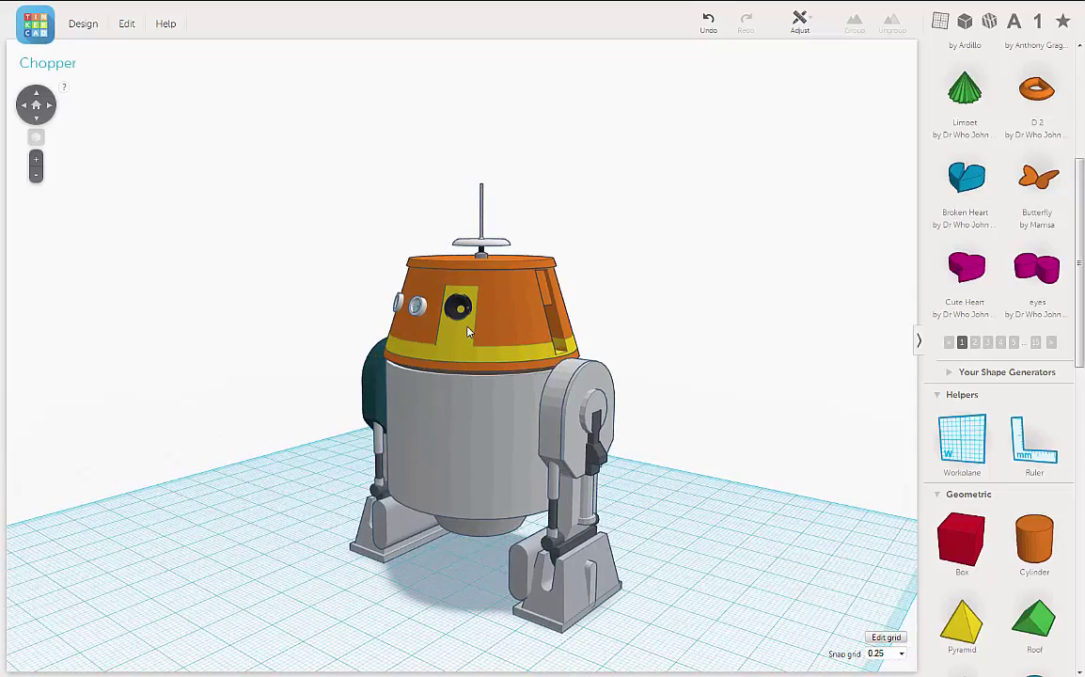
pyautogui.scroll(-5, 469, 332)
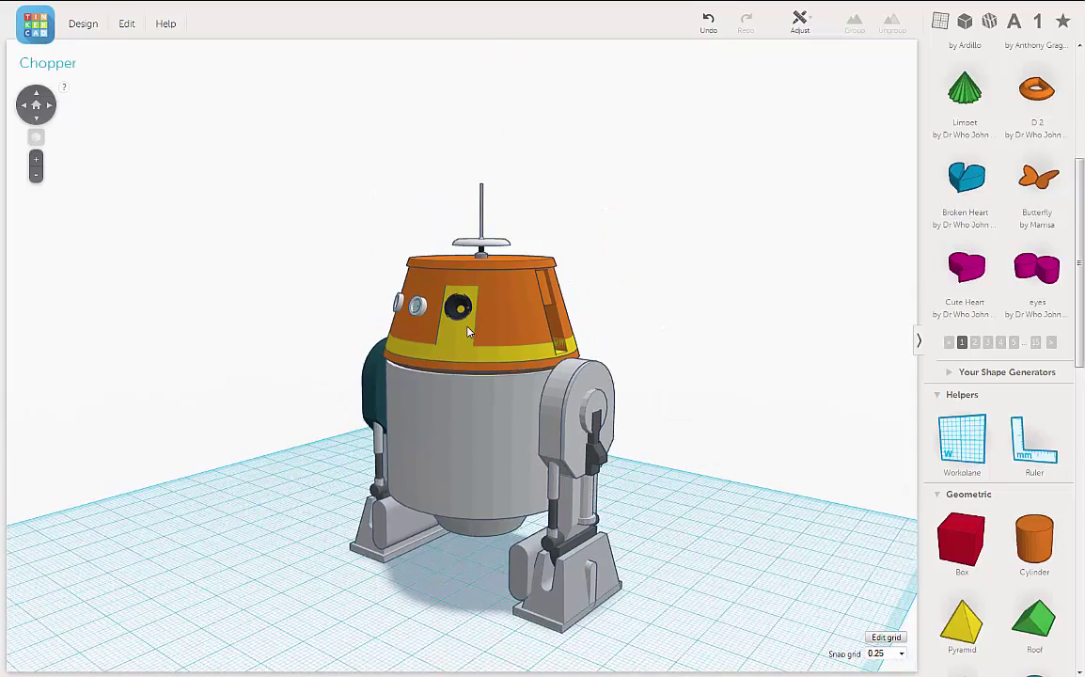